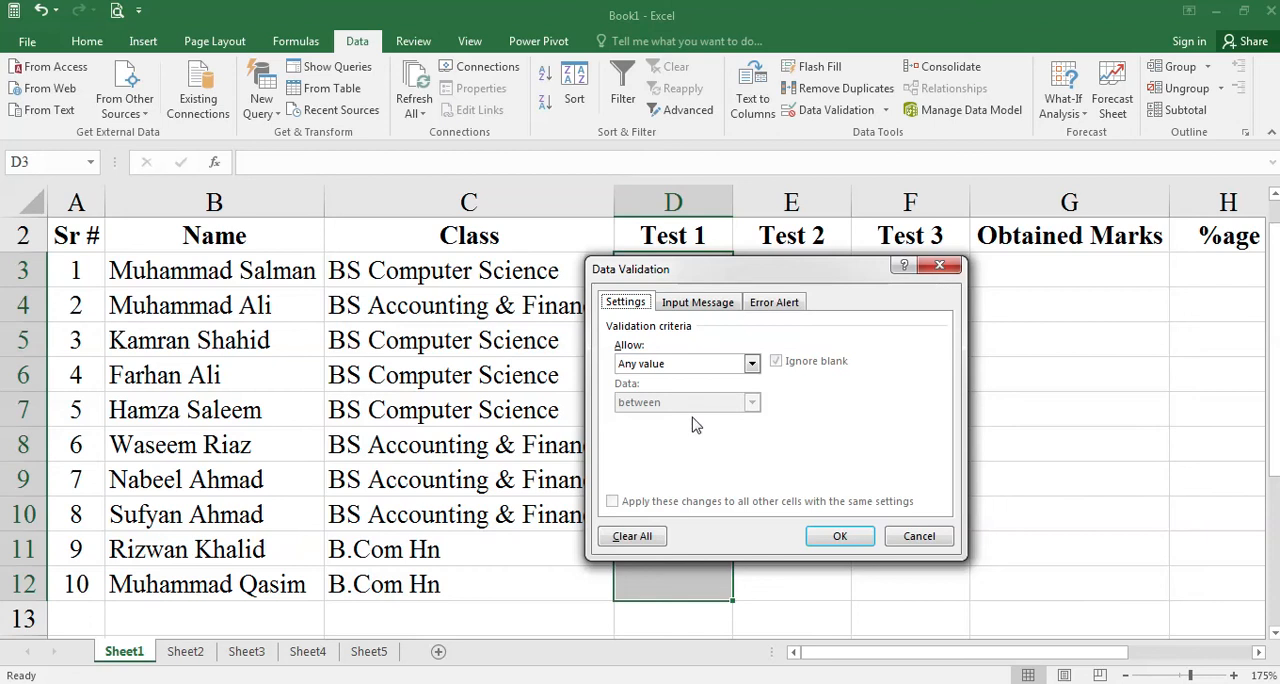
# - Restrict the selected Test 1 cells to whole numbers between a minimum of 0 and a maximum of 50
pyautogui.click(752, 365)
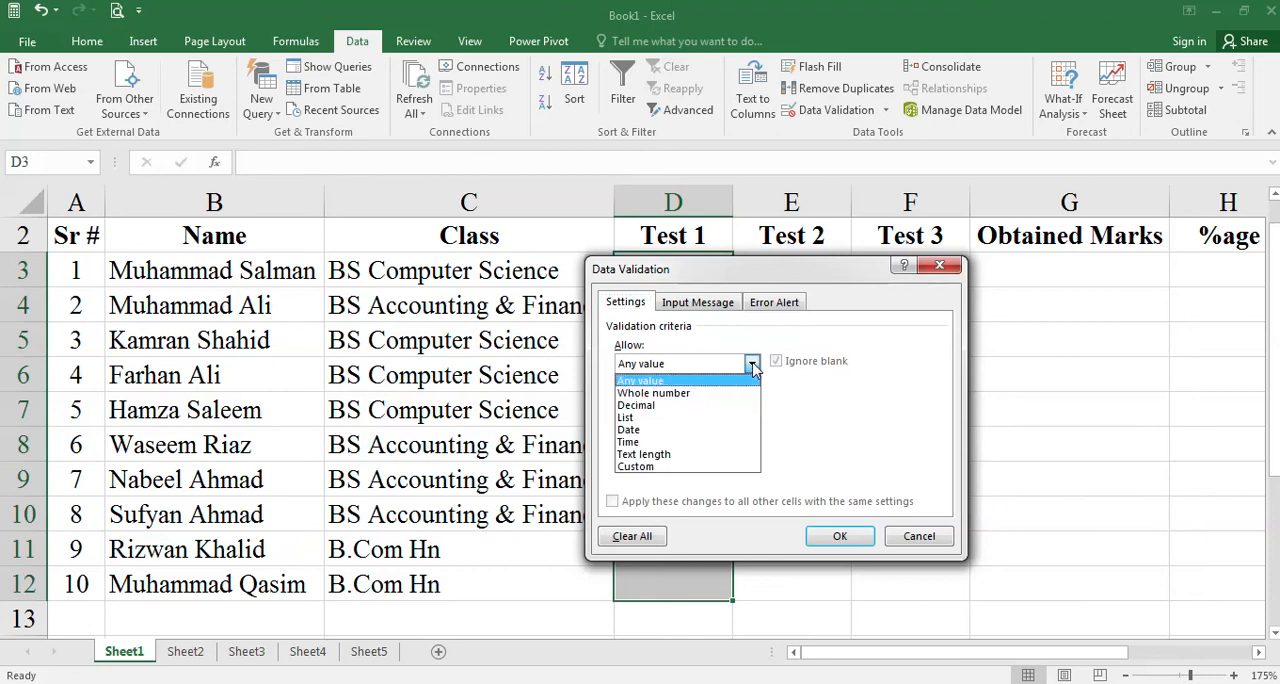
pyautogui.click(733, 392)
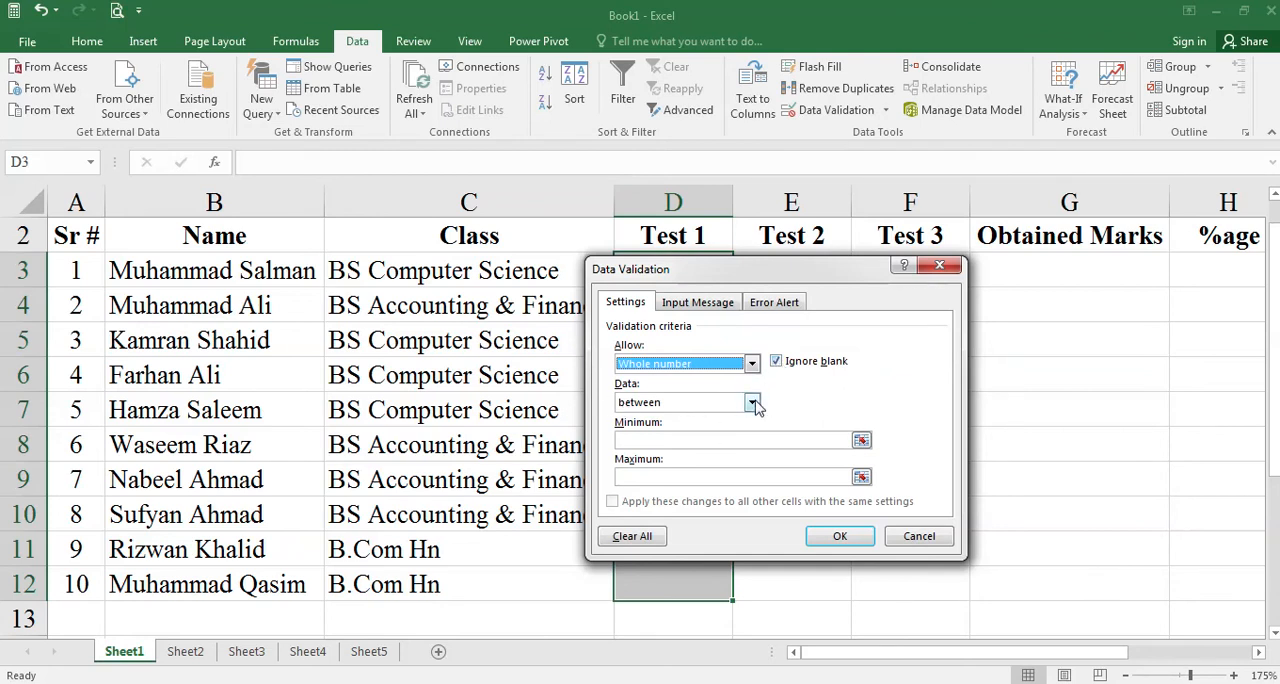
pyautogui.click(652, 440)
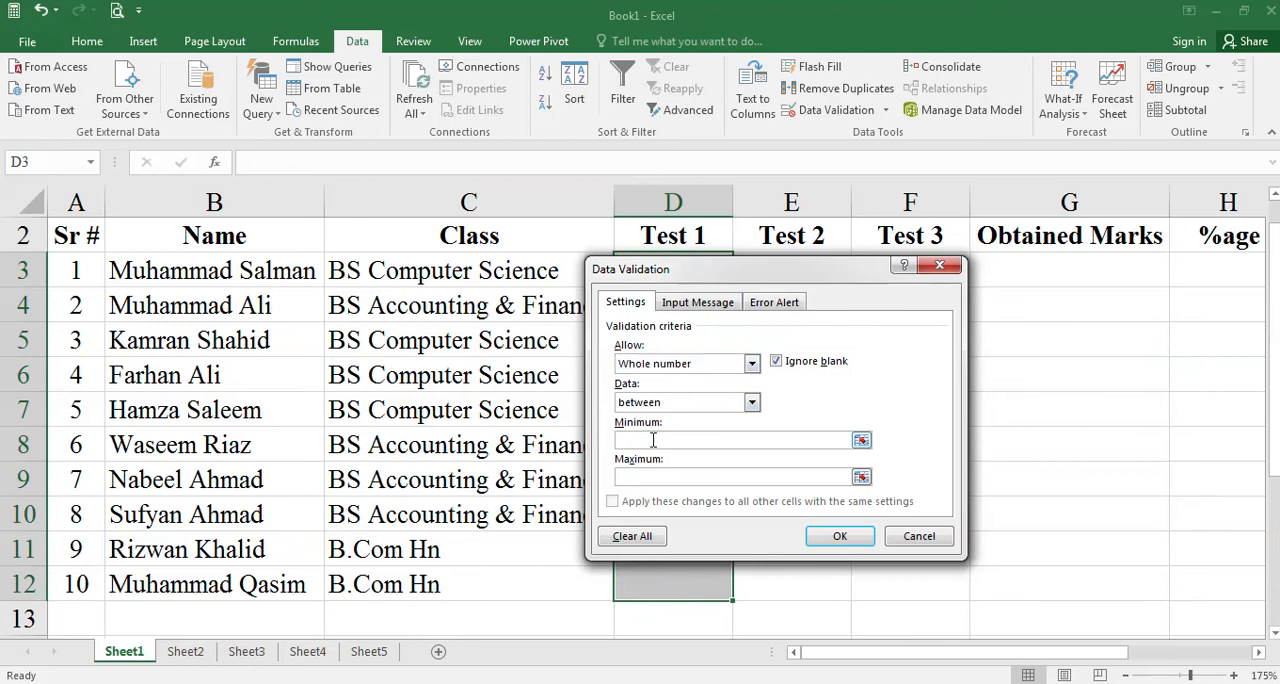
pyautogui.write('50')
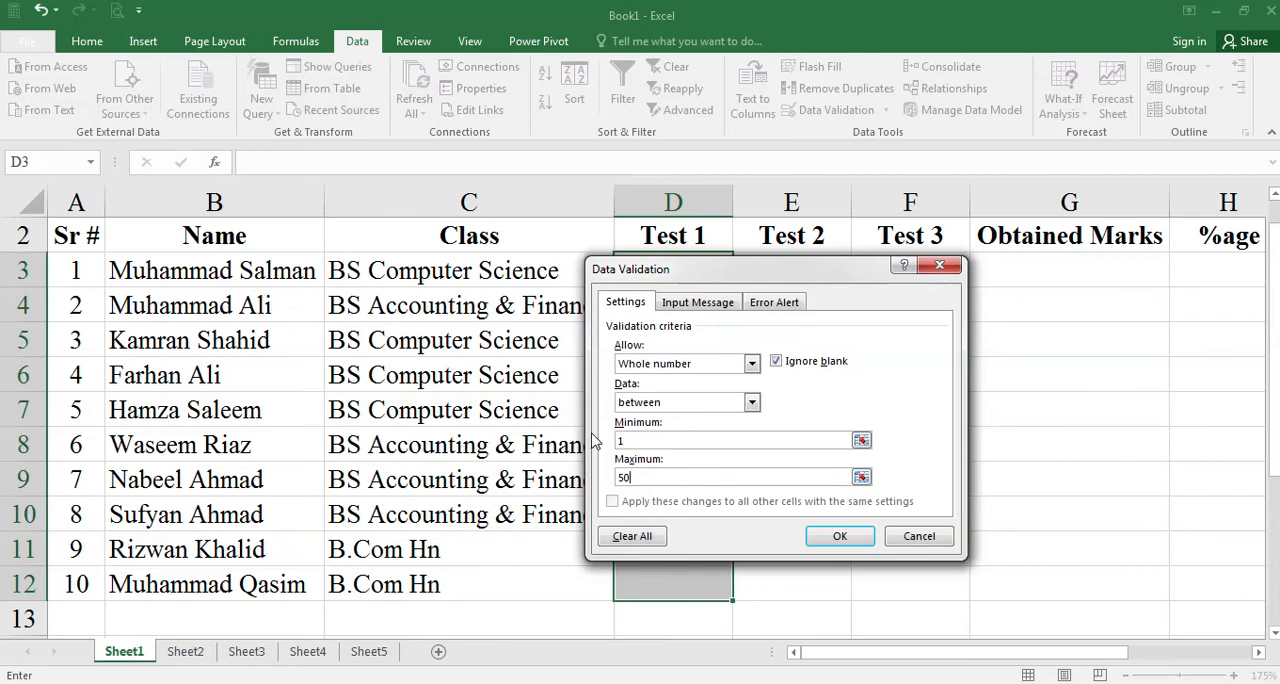
pyautogui.click(645, 441)
# - Add an input message titled "Intimation" with the text "Please Enter Marks Between 0 and 50"
pyautogui.click(697, 303)
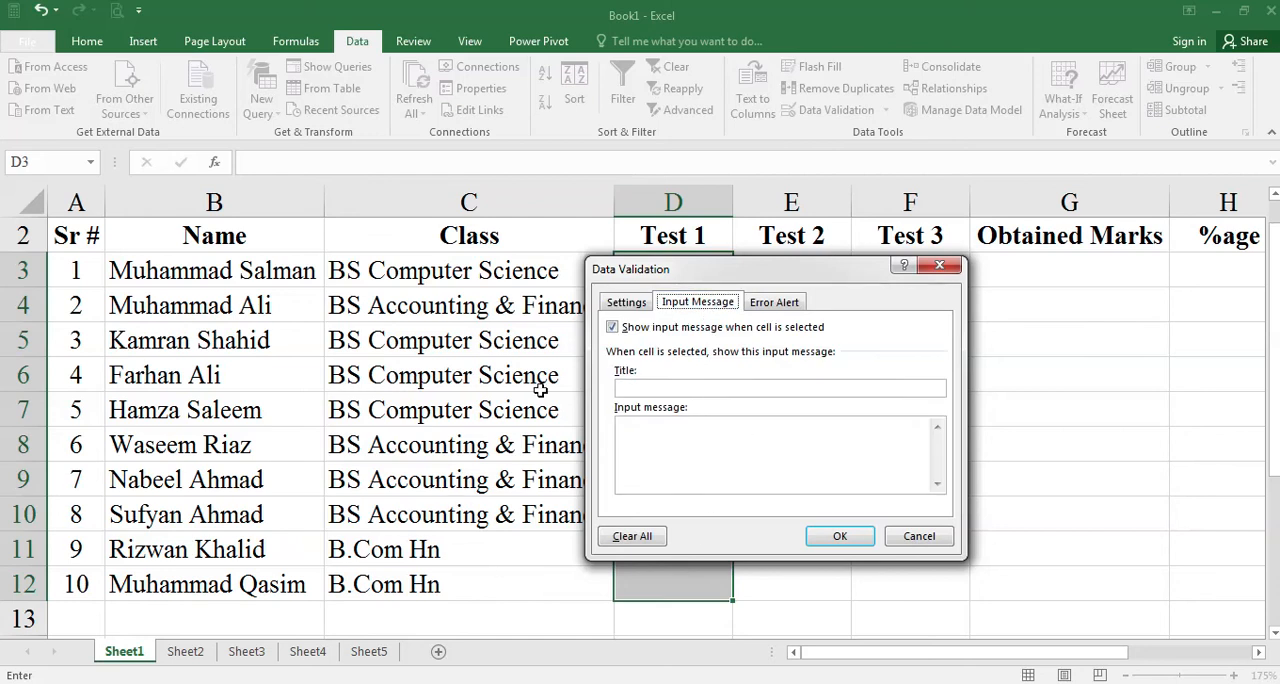
pyautogui.click(697, 391)
pyautogui.write('Messa')
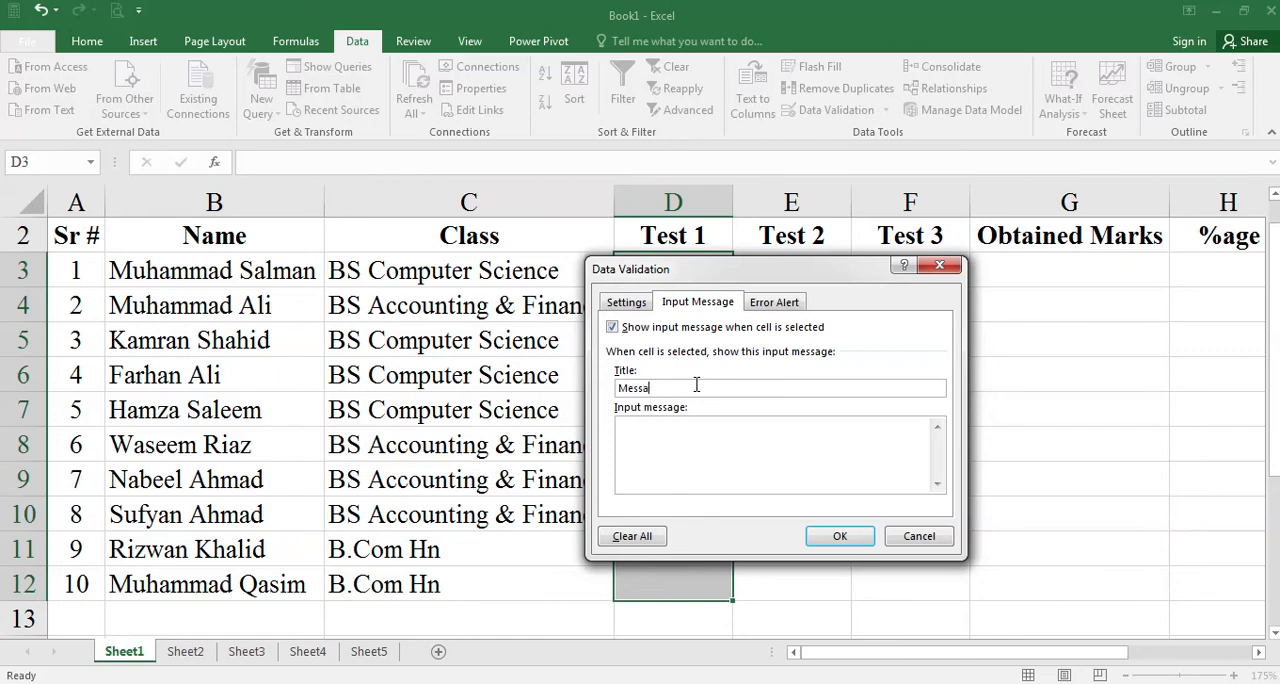
pyautogui.press('BackSpace')
pyautogui.press('BackSpace')
pyautogui.press('BackSpace')
pyautogui.press('BackSpace')
pyautogui.write('Intimation')
pyautogui.write('r Marks Between 0 and ')
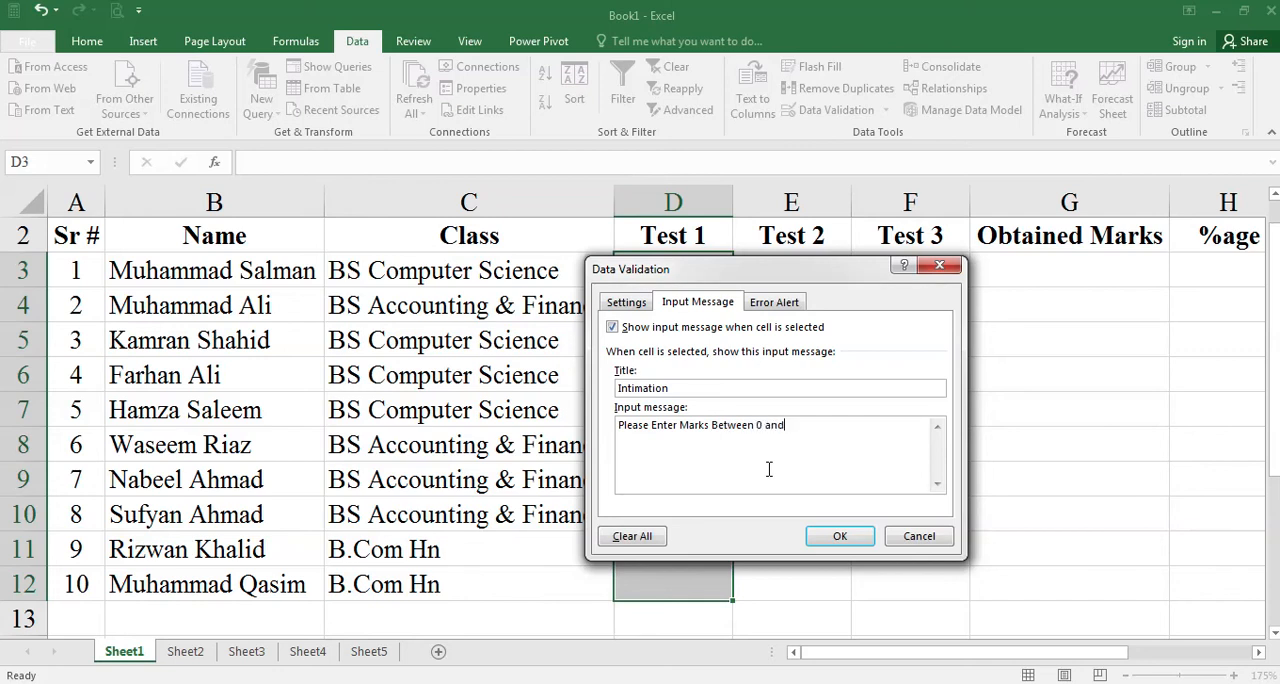
pyautogui.write('50')
# - Set the error alert to the Stop style with the title "Message"
pyautogui.click(783, 305)
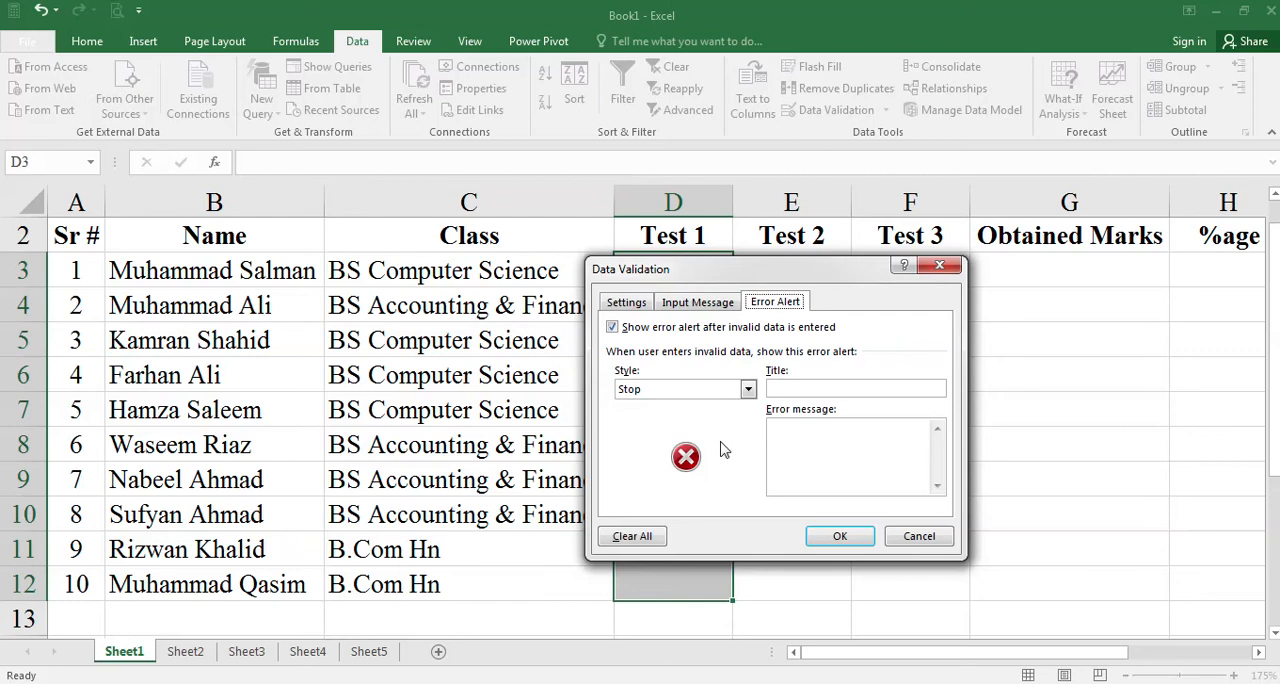
pyautogui.click(630, 303)
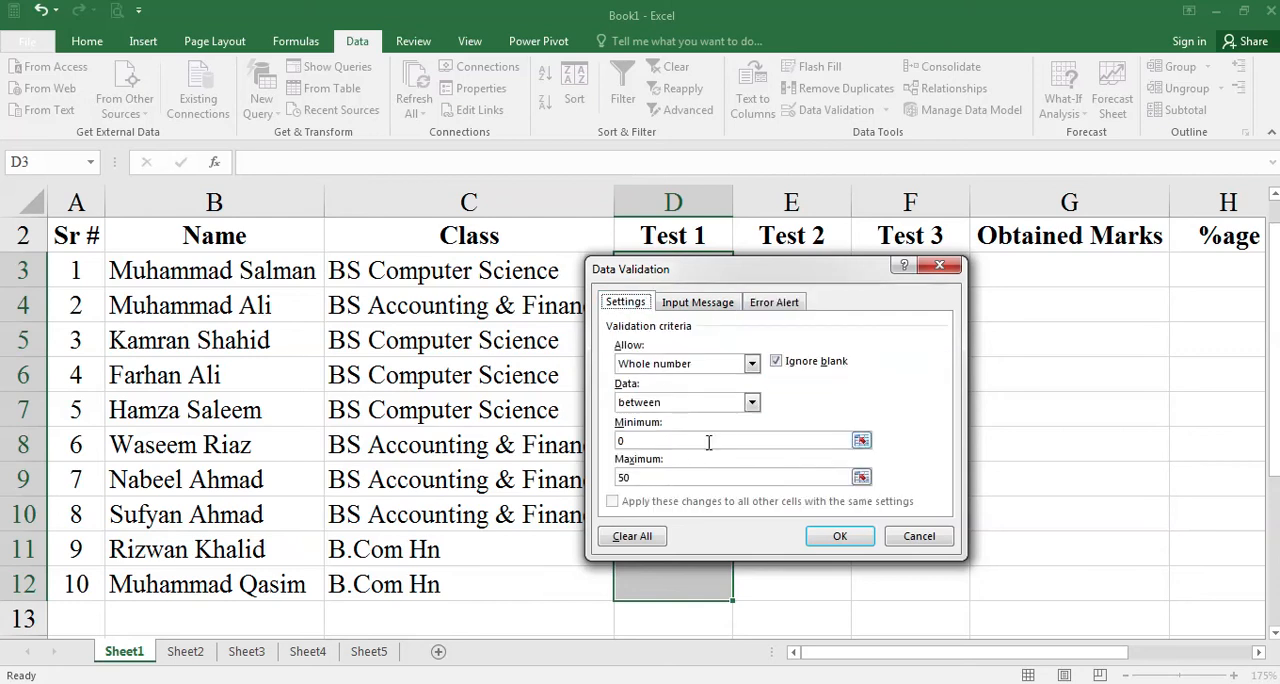
pyautogui.click(774, 303)
pyautogui.click(748, 389)
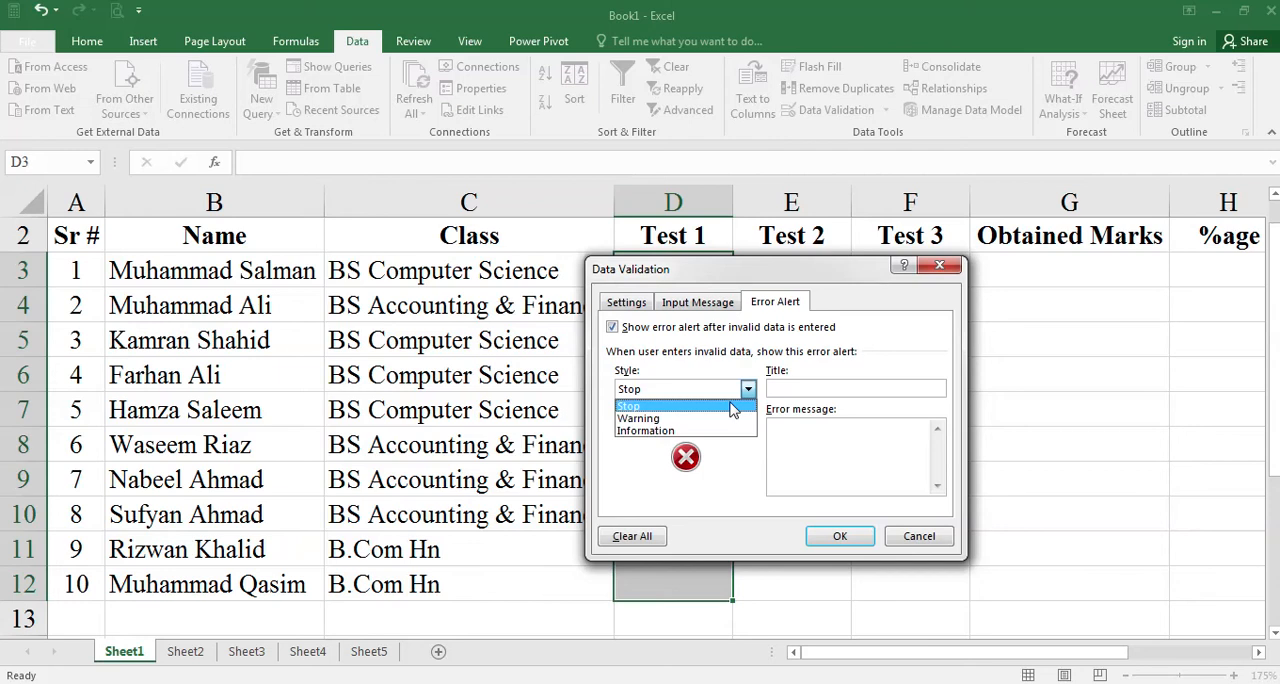
pyautogui.click(835, 388)
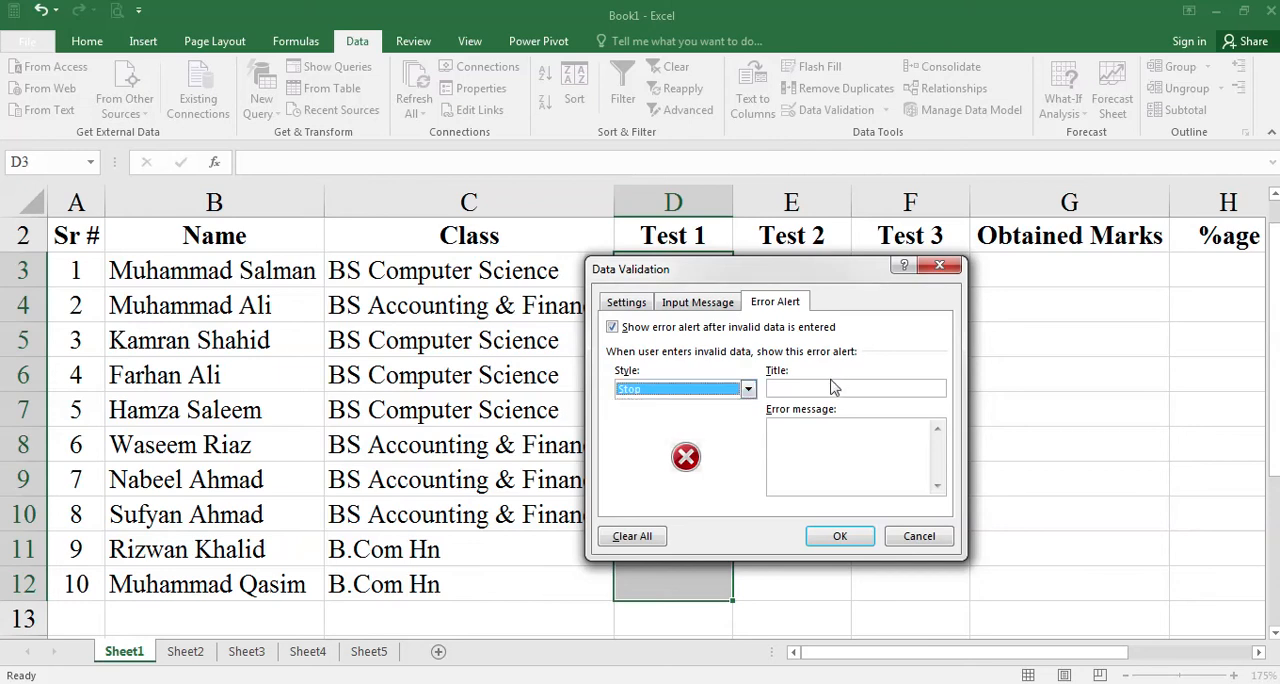
pyautogui.click(800, 388)
pyautogui.write('Me')
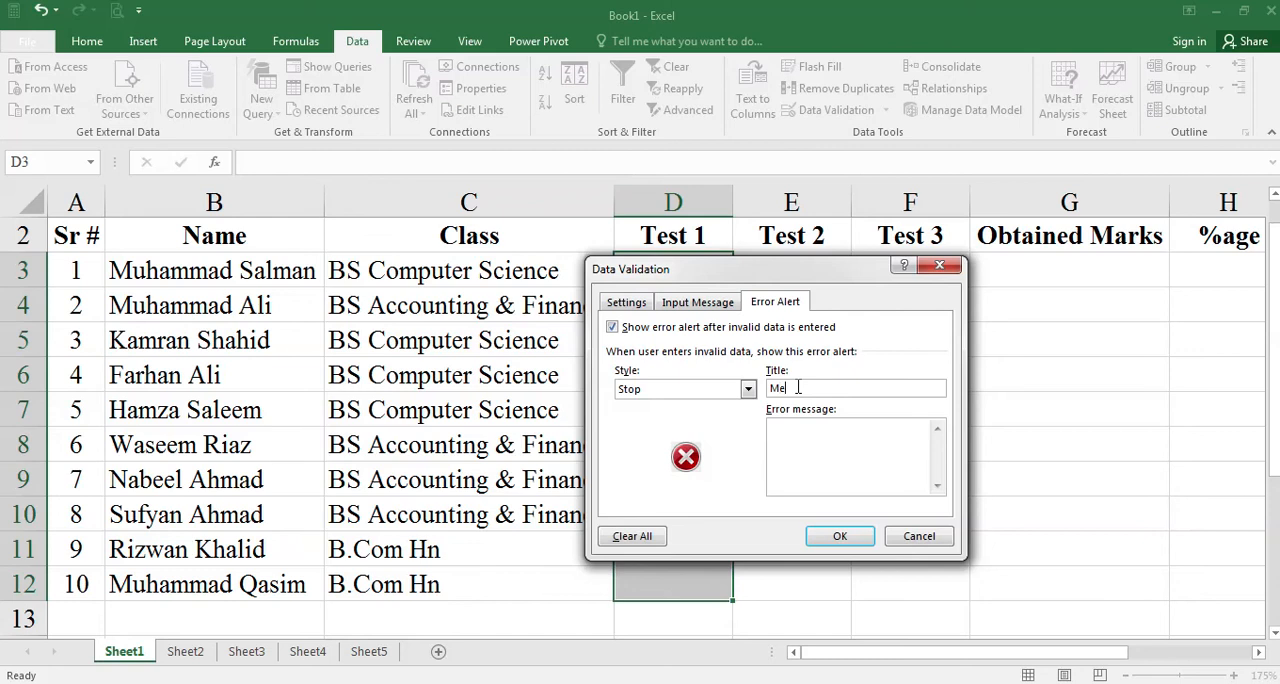
pyautogui.write('ssage')
# - Set the error message to "Not Allowed, Please Enter between 0 and 50" and apply the validation rule
pyautogui.click(686, 302)
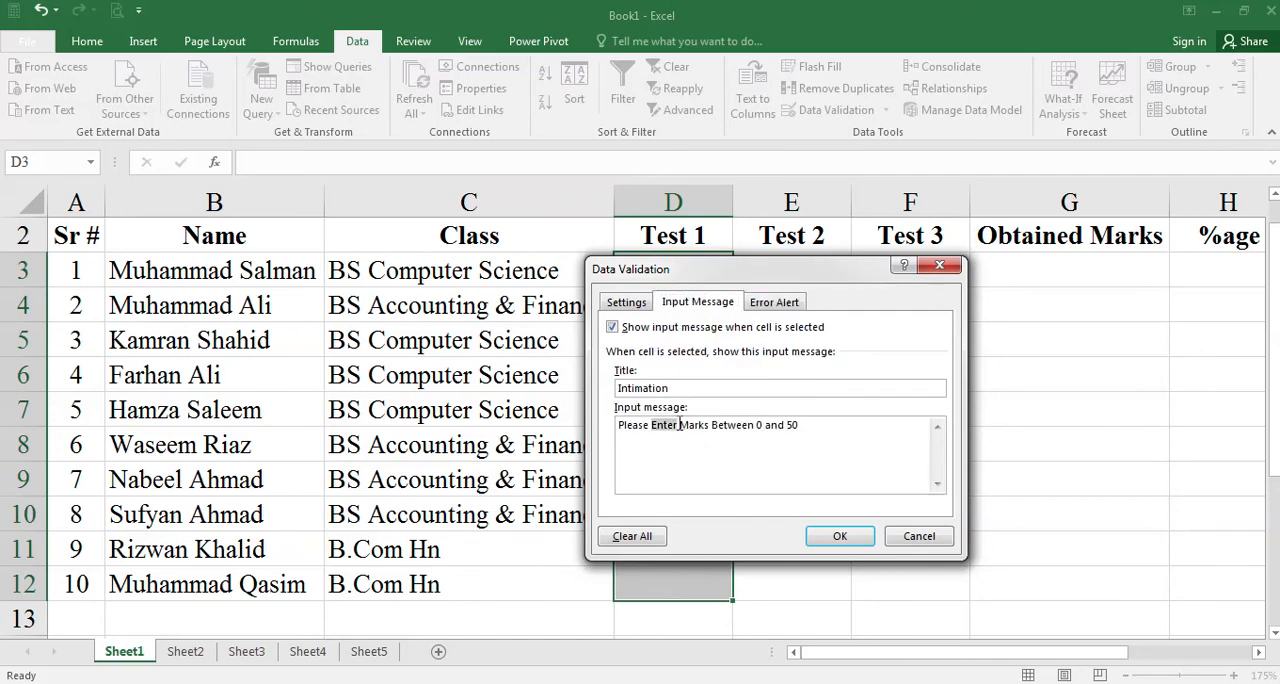
pyautogui.click(778, 302)
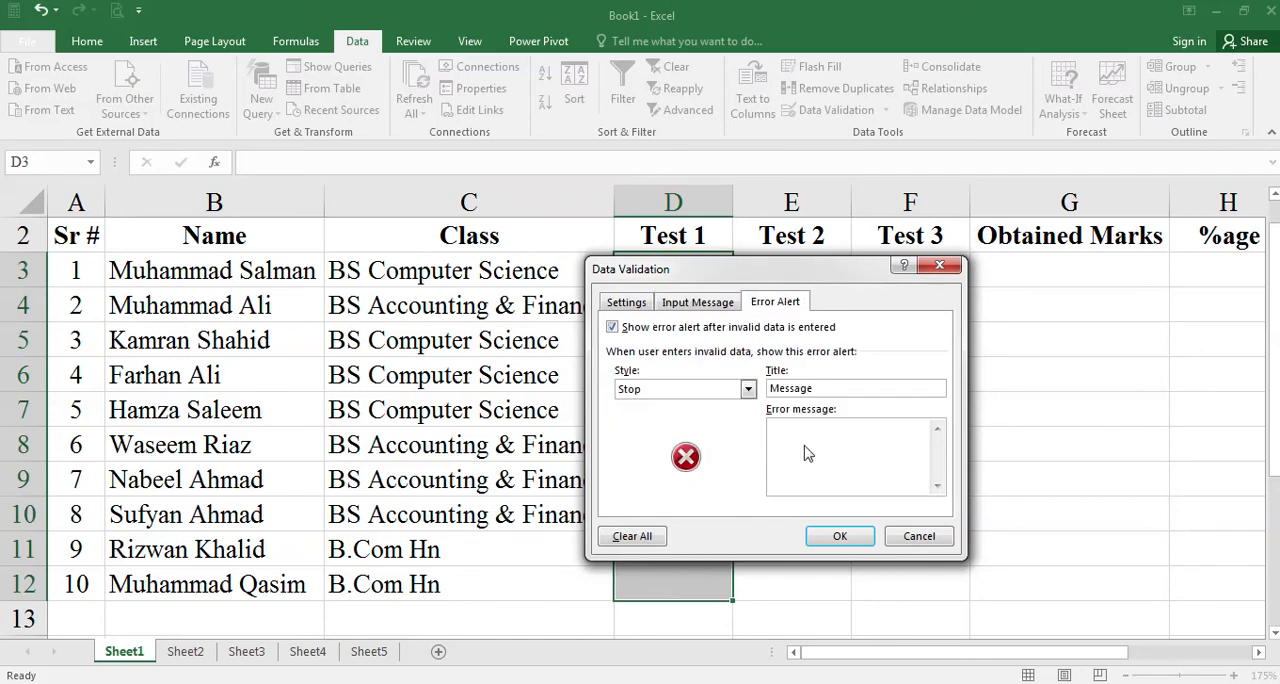
pyautogui.write('Not Allowed , Please Enter between 0 and 50')
pyautogui.click(837, 534)
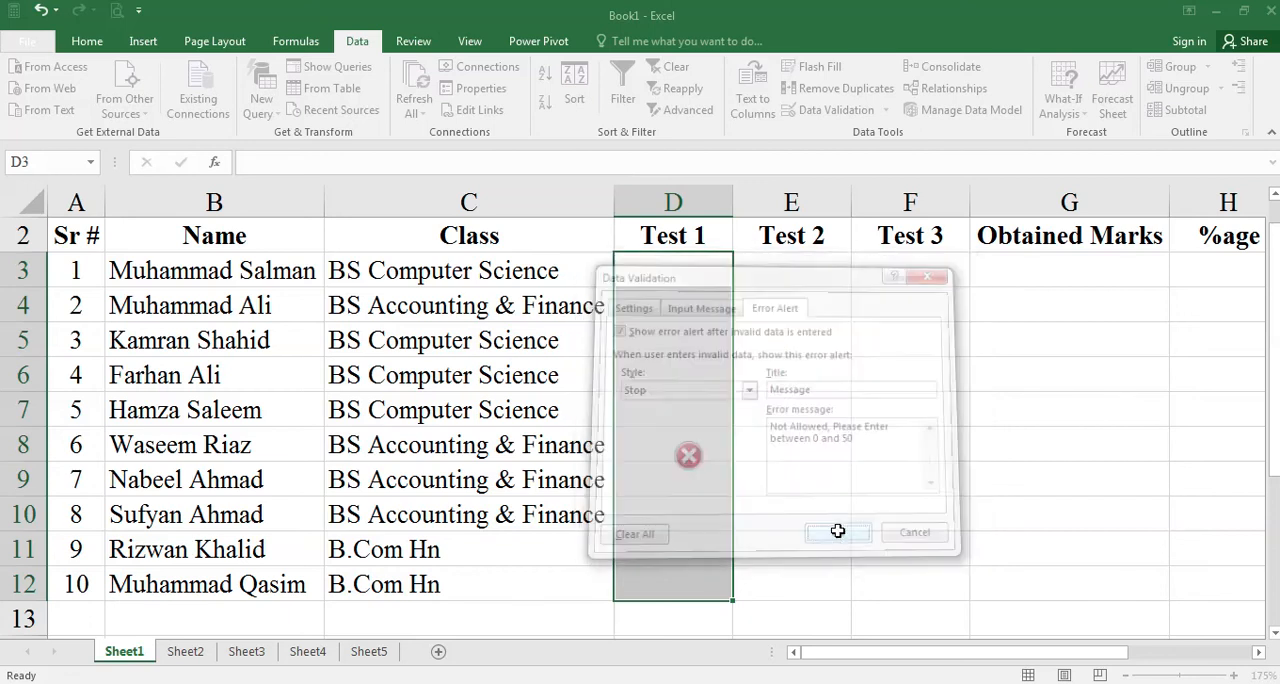
# - Select cell D6 in the Test 1 column to check its input message
pyautogui.click(942, 388)
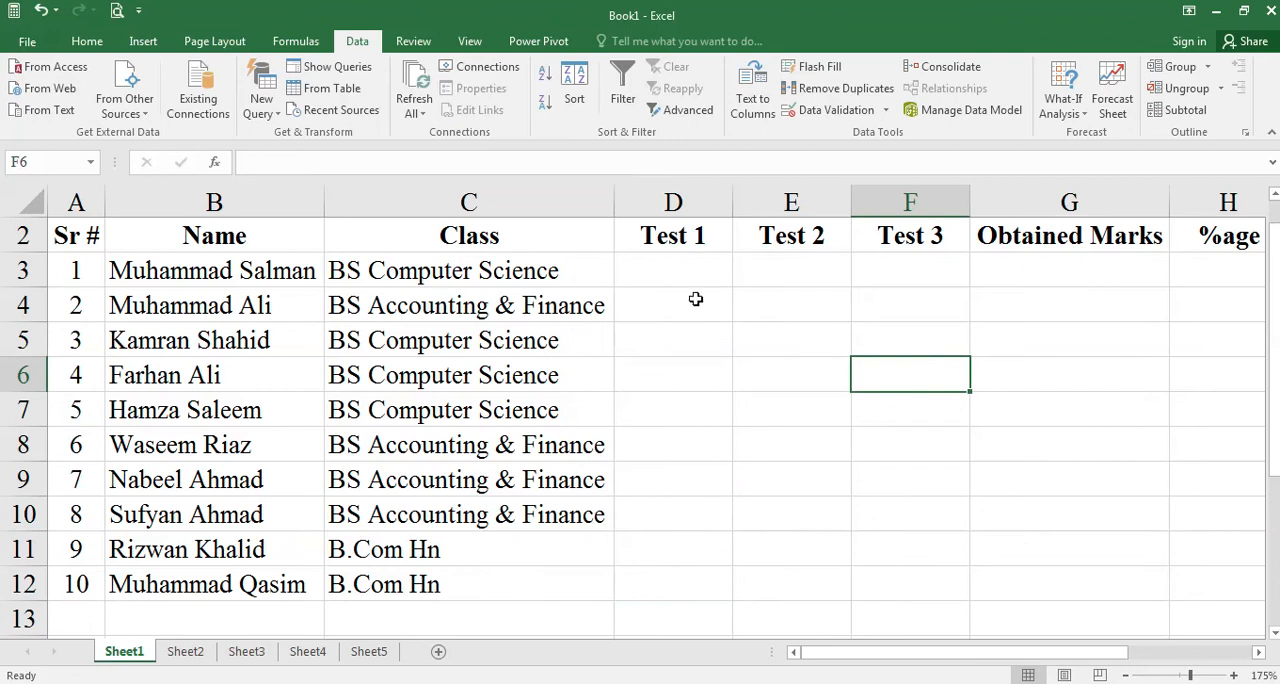
pyautogui.press('Left')
pyautogui.press('Left')
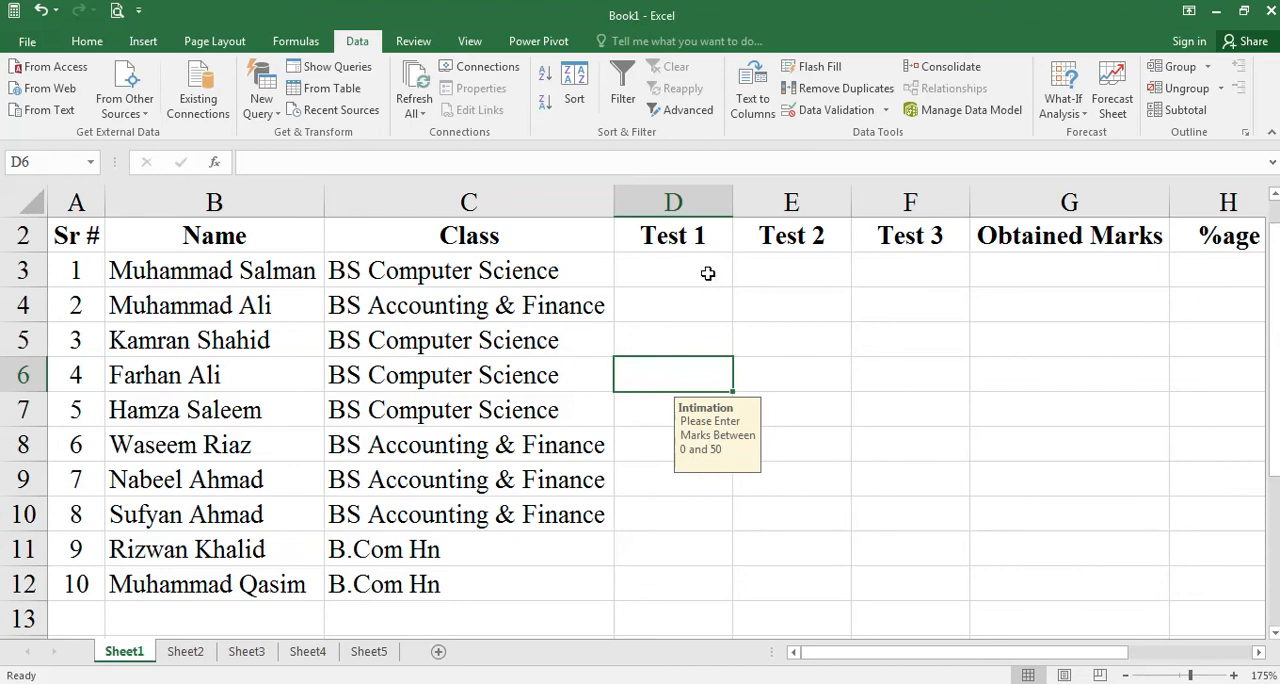
# - Copy the validated Test 1 cells D3:D12 into the Test 2 cells E3:E12 and the Test 3 cells F3:F12
pyautogui.moveTo(706, 271); pyautogui.dragTo(723, 585)
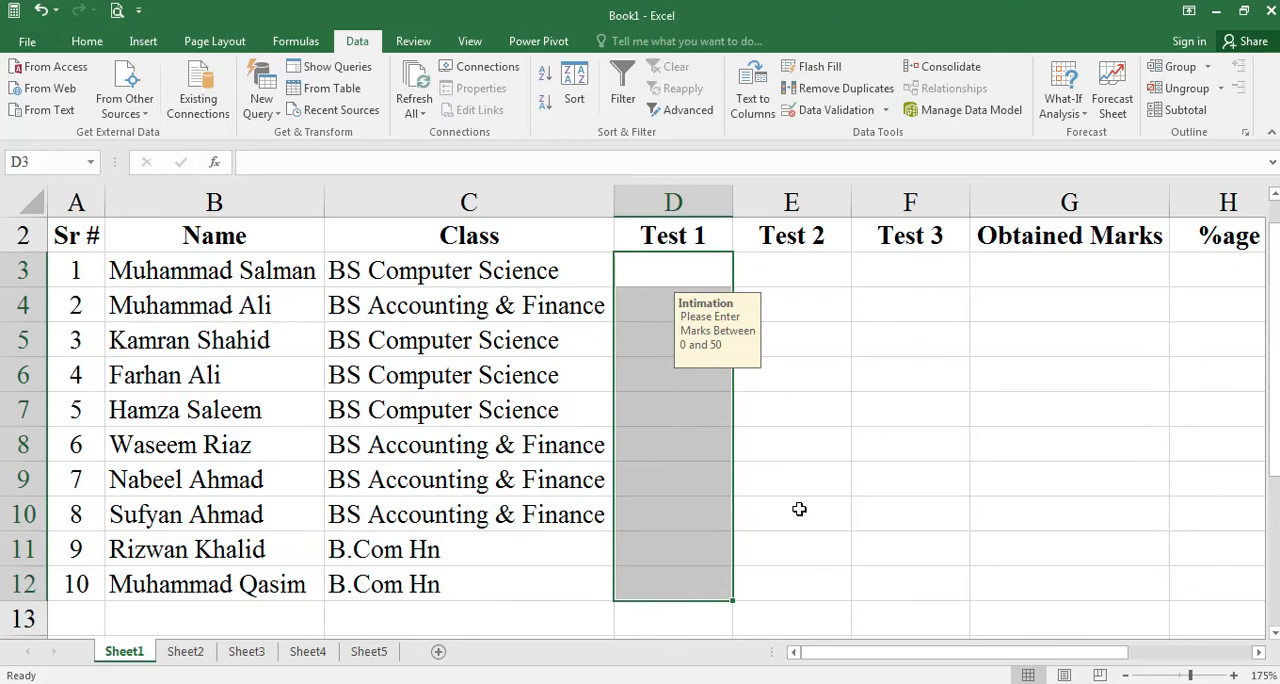
pyautogui.hotkey('ctrl', 'c')
pyautogui.moveTo(790, 270); pyautogui.dragTo(836, 600)
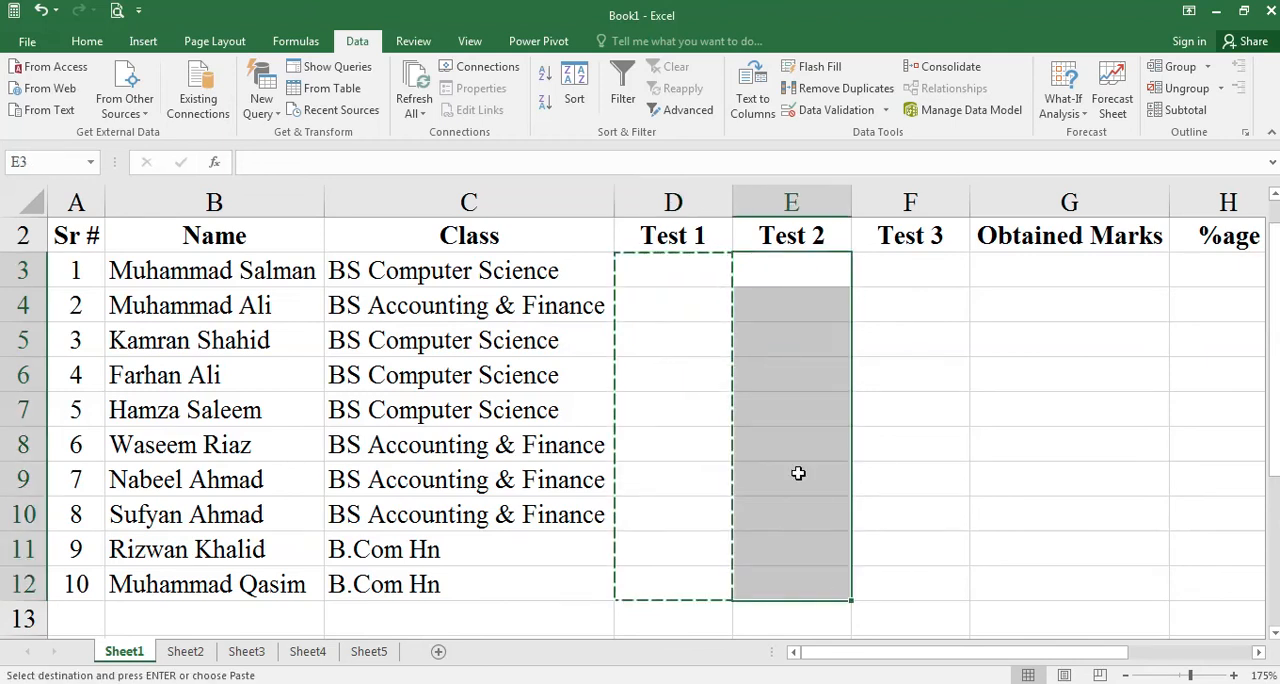
pyautogui.hotkey('ctrl', 'v')
pyautogui.click(956, 418)
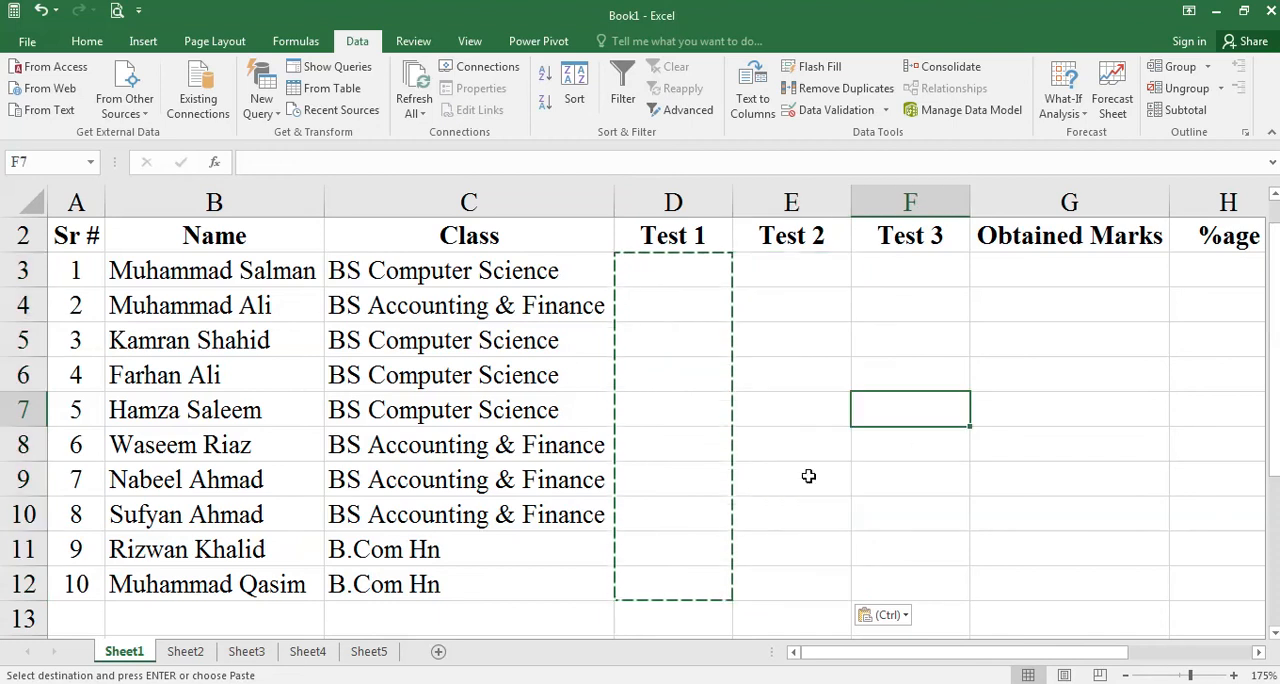
pyautogui.click(786, 338)
pyautogui.moveTo(892, 276); pyautogui.dragTo(903, 573)
pyautogui.hotkey('ctrl', 'v')
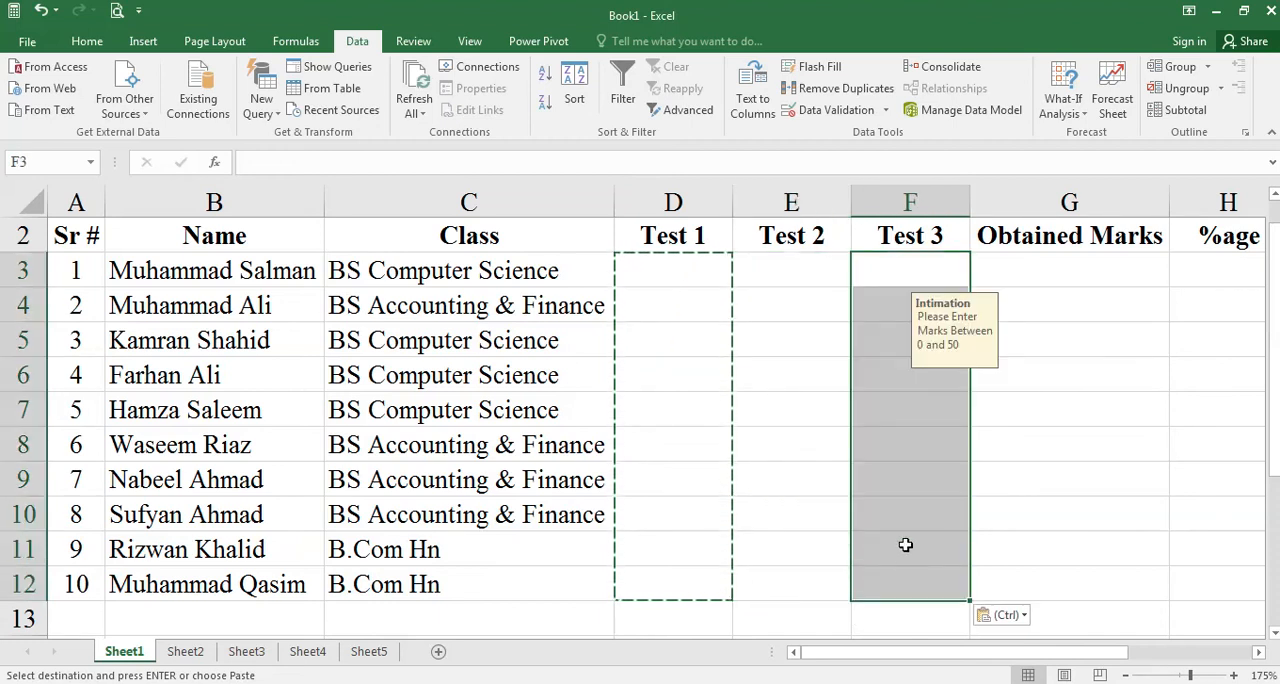
pyautogui.click(1020, 478)
# - Review the data validation settings applied to D3:F12 and close them without changes
pyautogui.moveTo(697, 270); pyautogui.dragTo(894, 592)
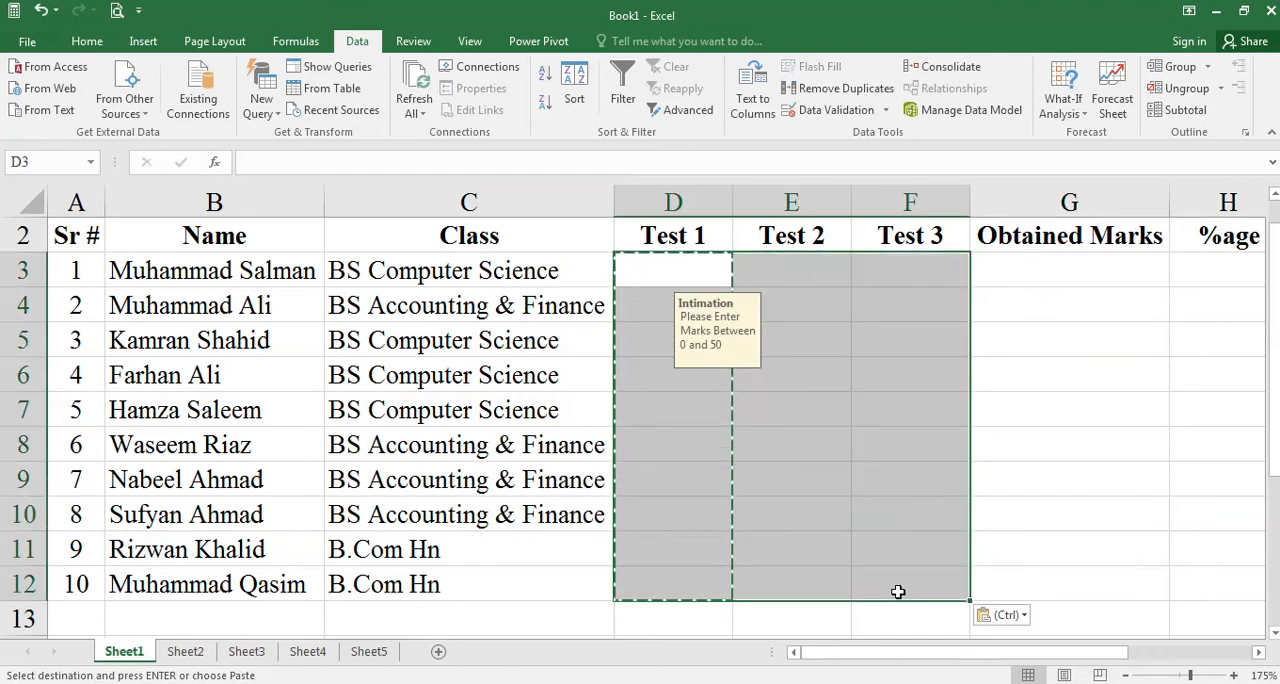
pyautogui.click(803, 110)
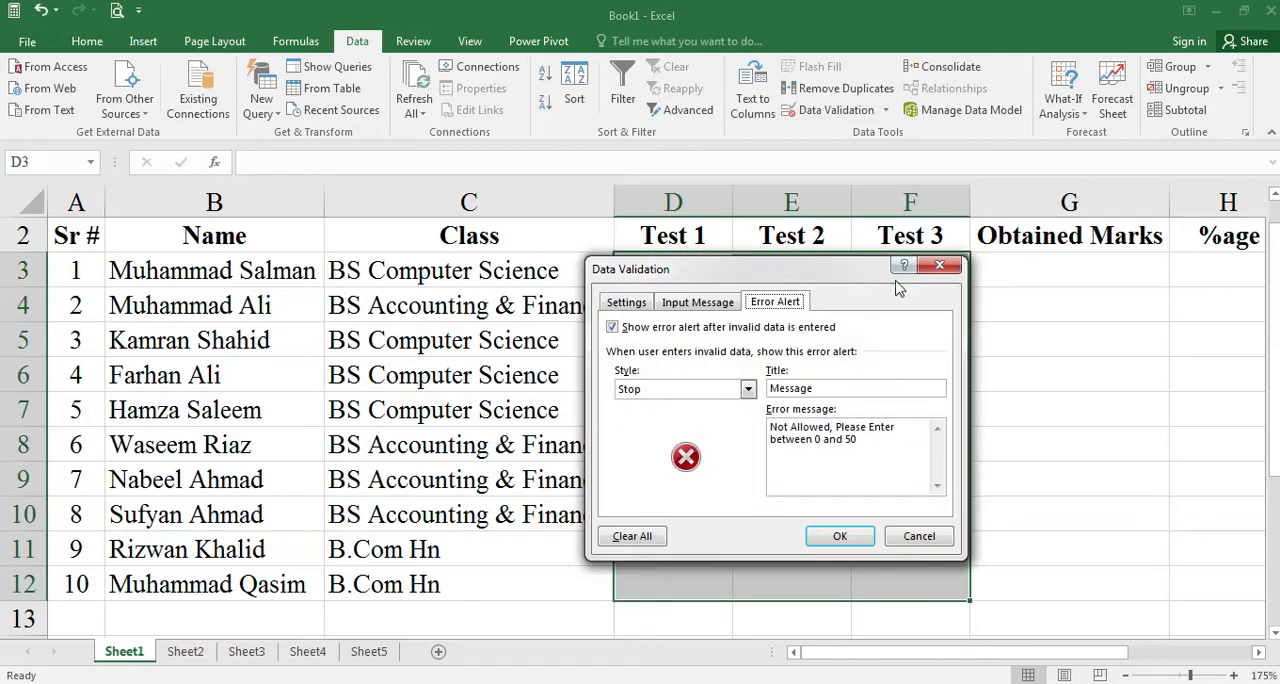
pyautogui.click(938, 268)
pyautogui.click(870, 342)
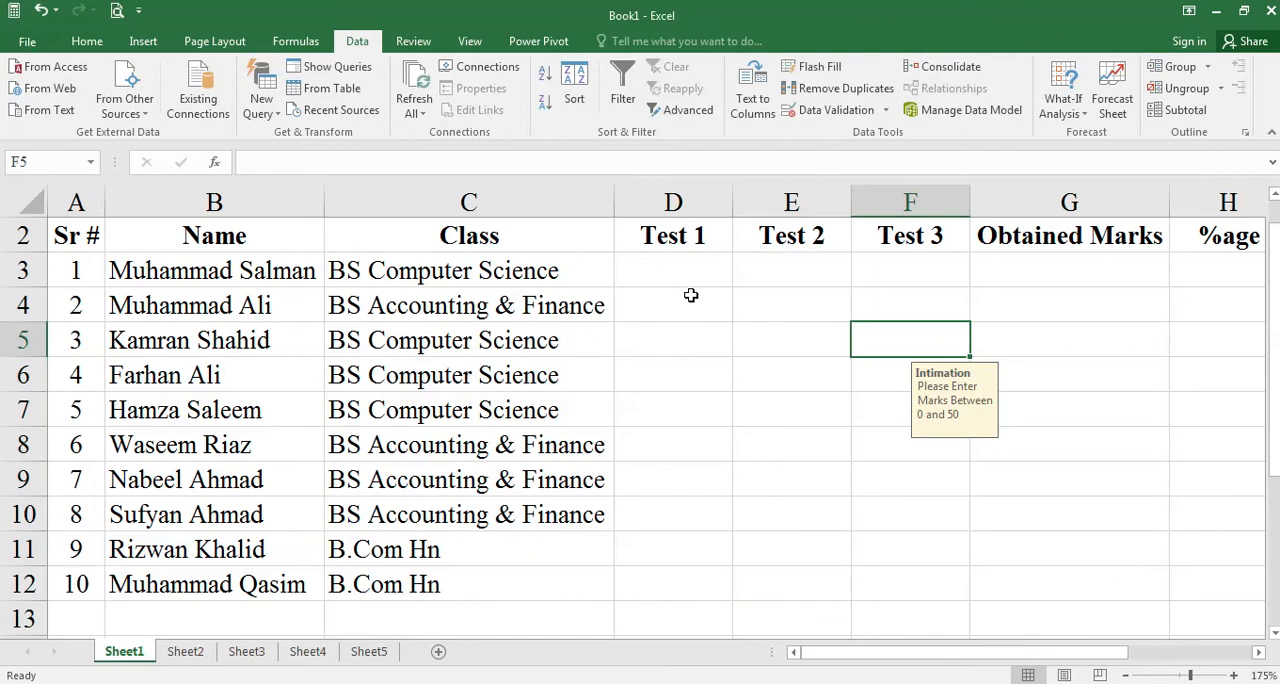
# - Fill cell D3 across to F3 so its validation carries over to Test 2 and Test 3
pyautogui.click(705, 265)
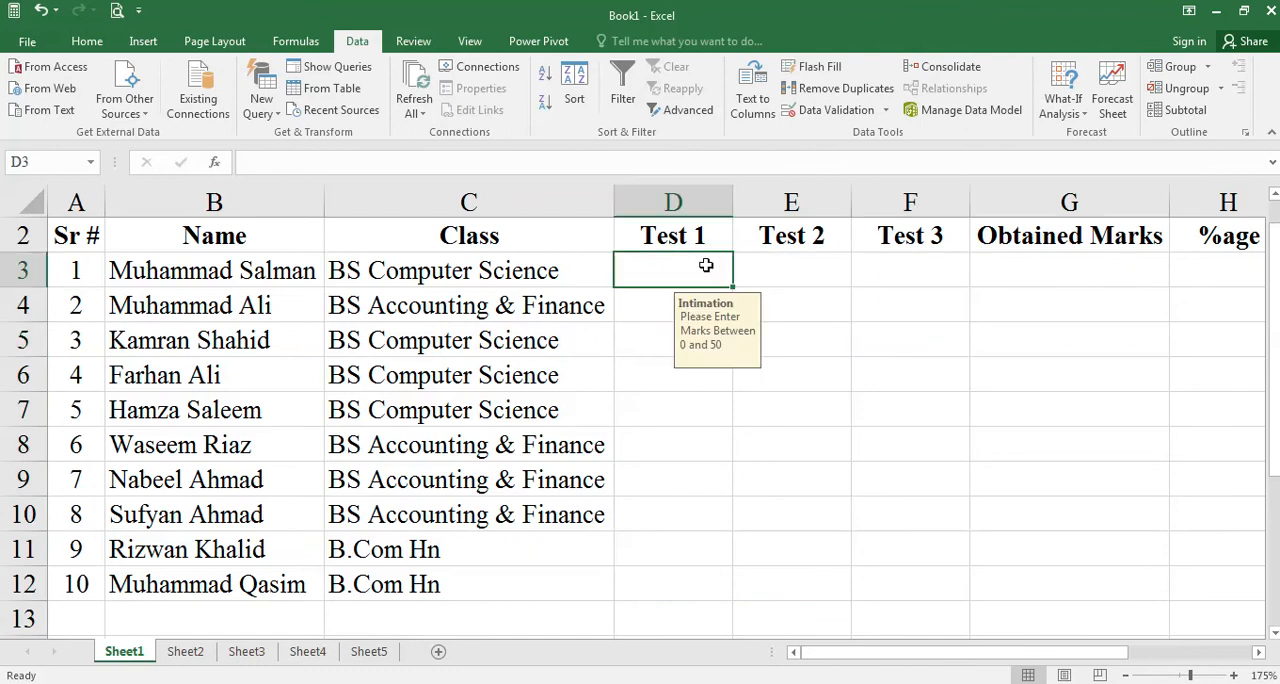
pyautogui.moveTo(733, 287); pyautogui.dragTo(951, 295)
pyautogui.click(793, 278)
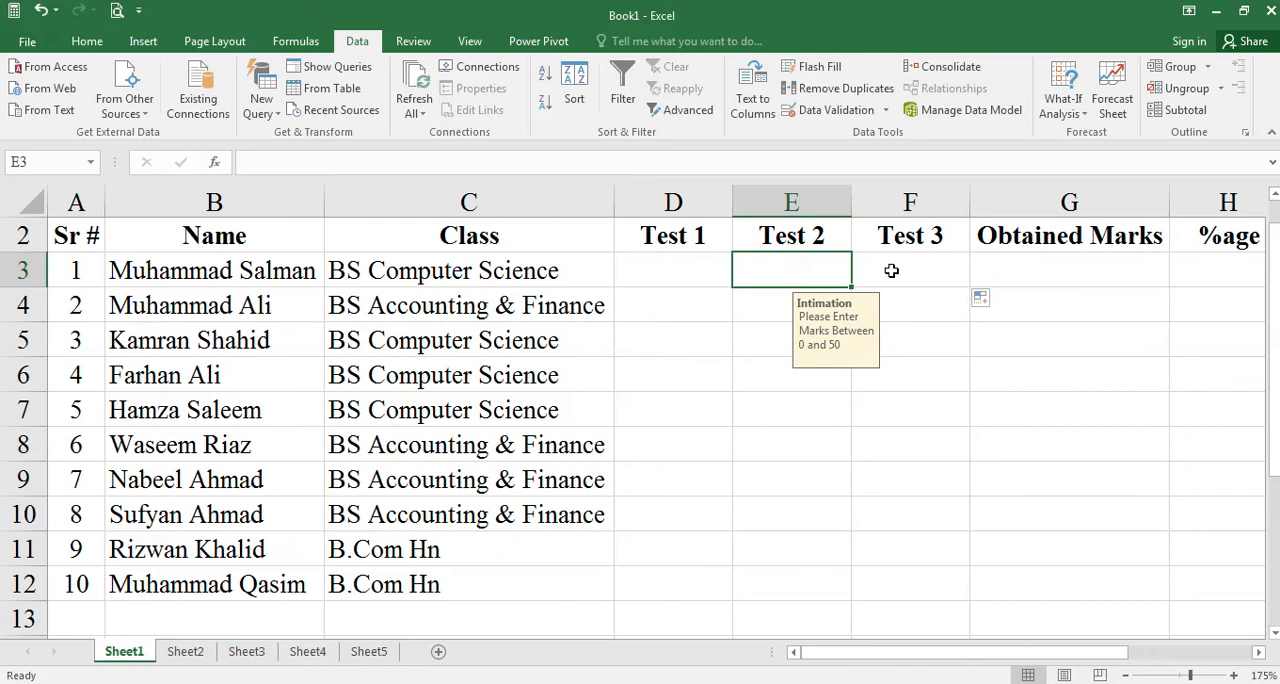
# - Enter 45 as the first student's Test 1 mark in cell D3
pyautogui.click(694, 266)
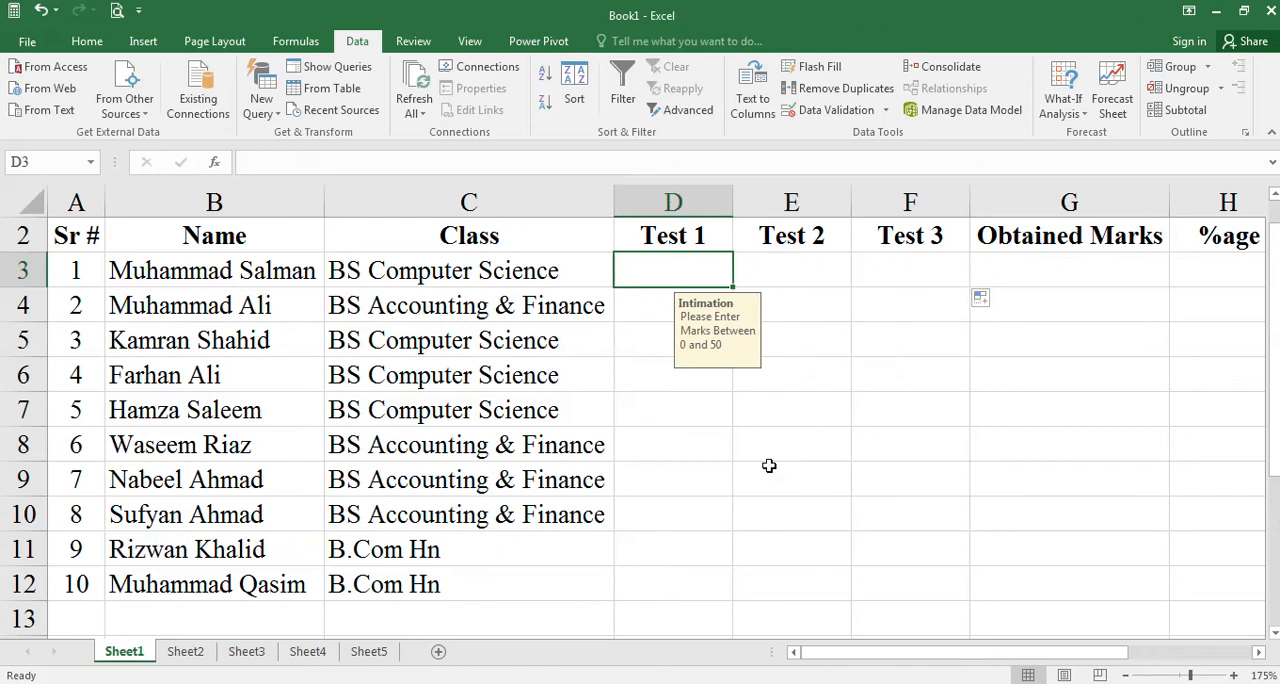
pyautogui.write('45')
pyautogui.press('Return')
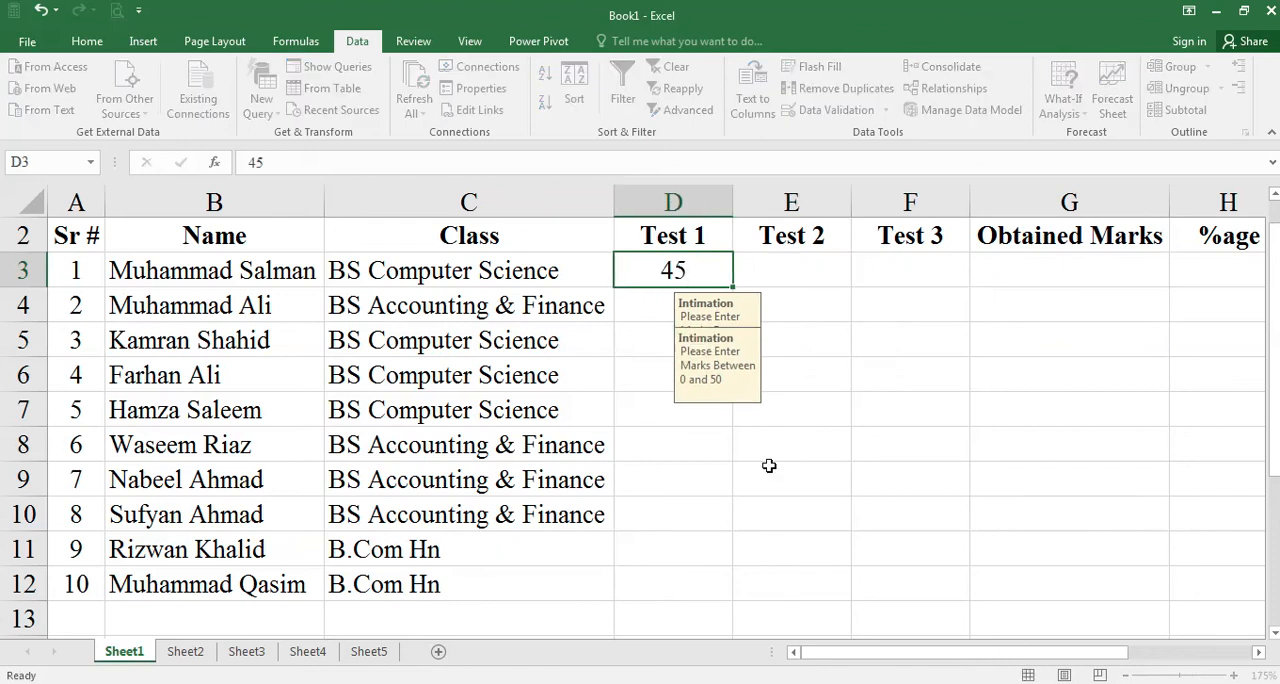
# - Test the validation in cell D4 by trying 56, retrying with 55, and cancelling the entry
pyautogui.write('56')
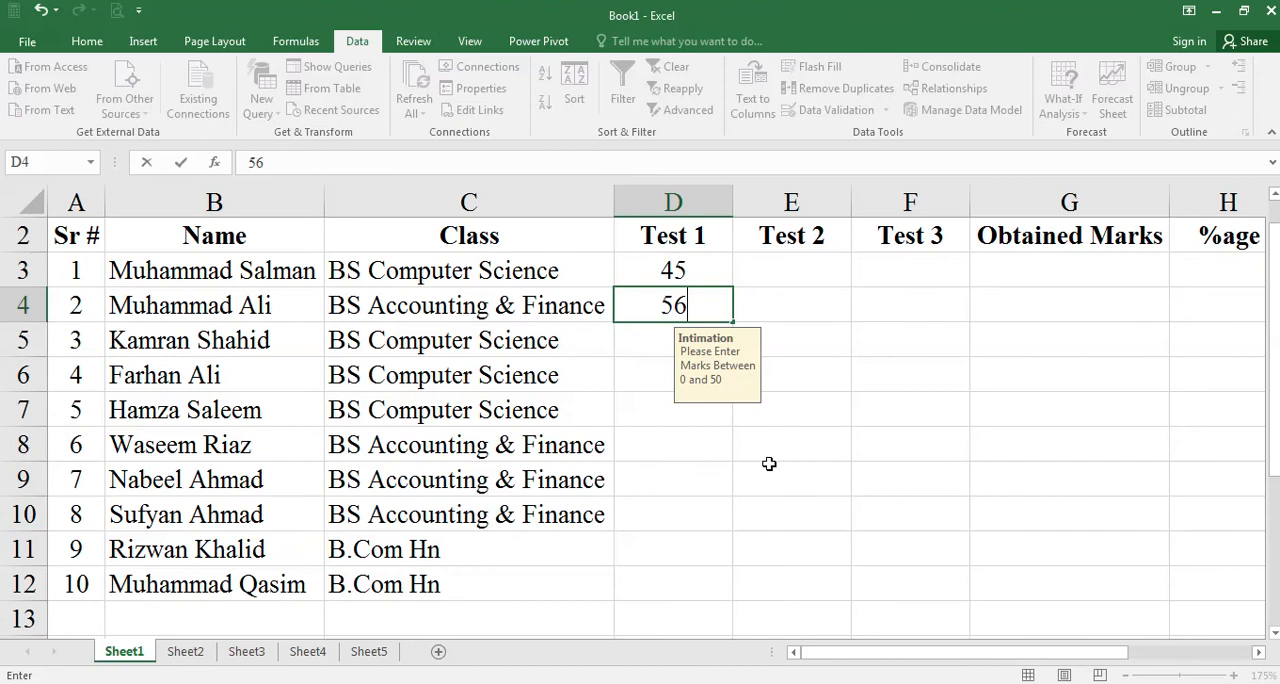
pyautogui.press('Return')
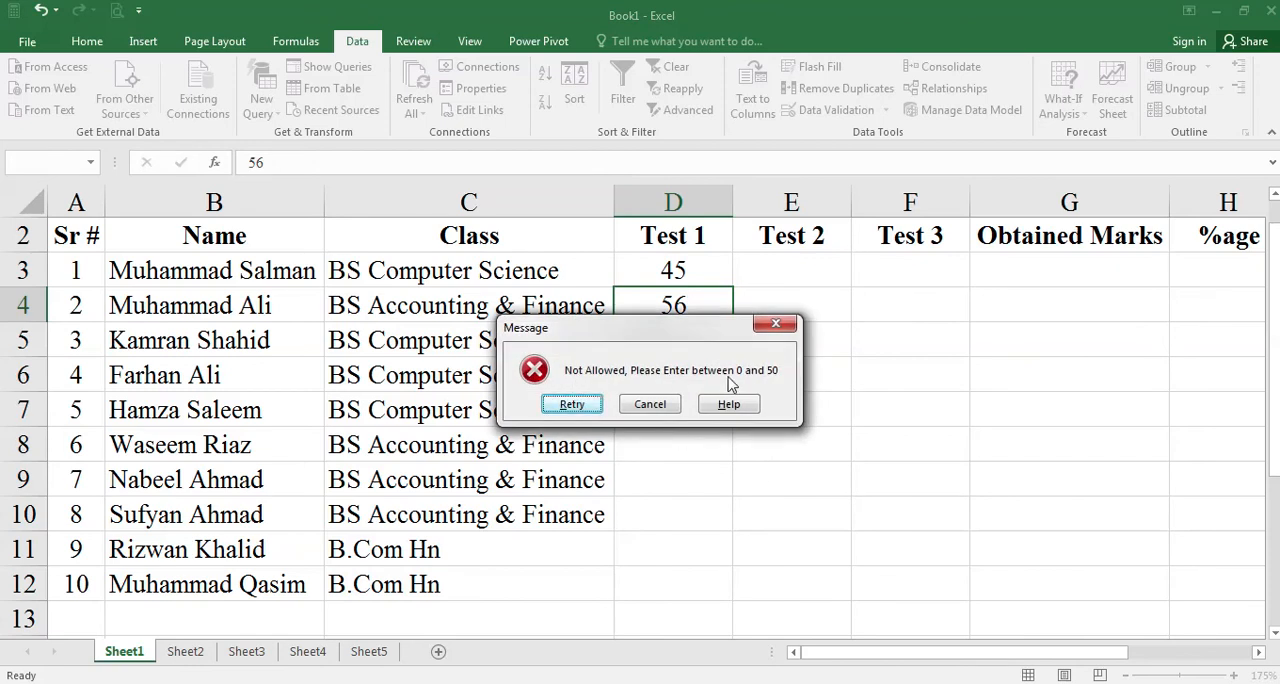
pyautogui.click(572, 404)
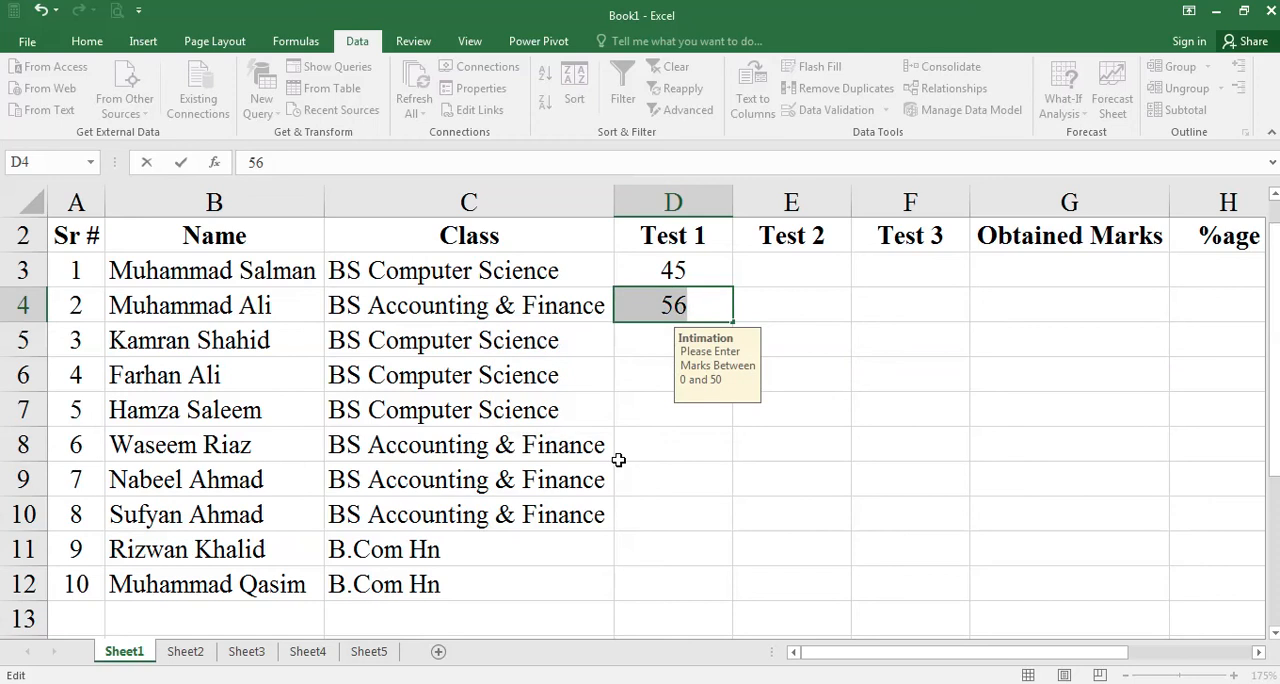
pyautogui.write('55')
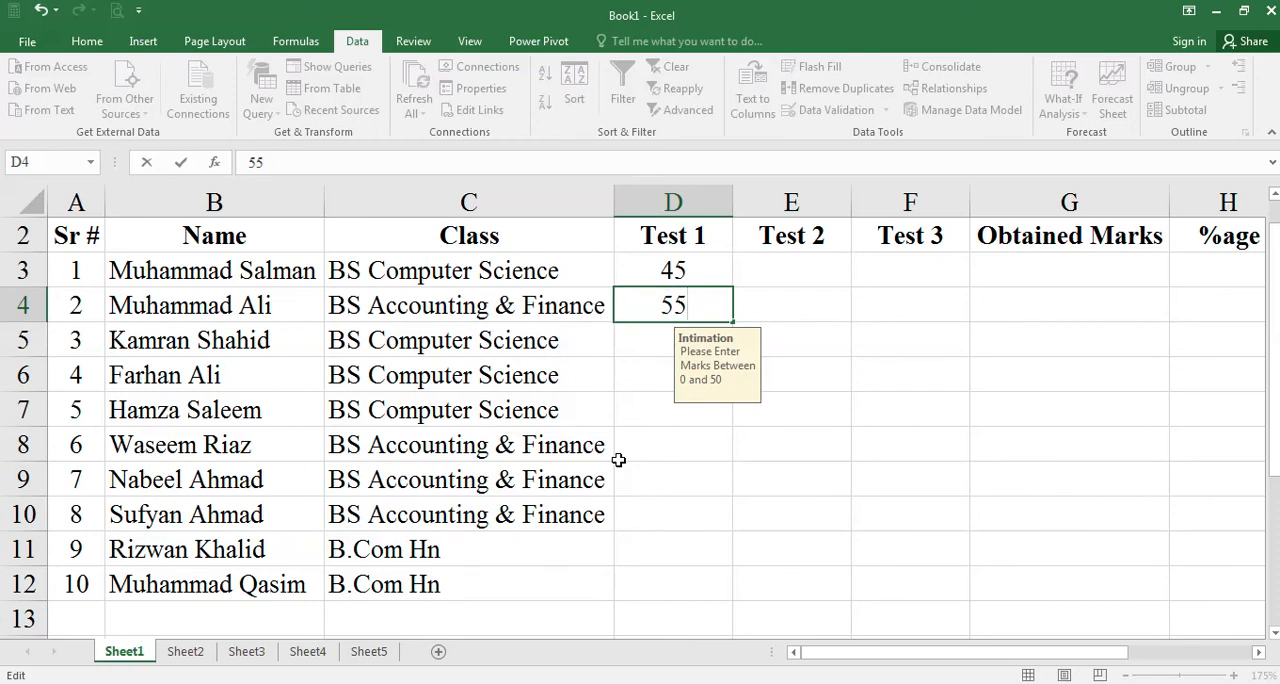
pyautogui.press('Return')
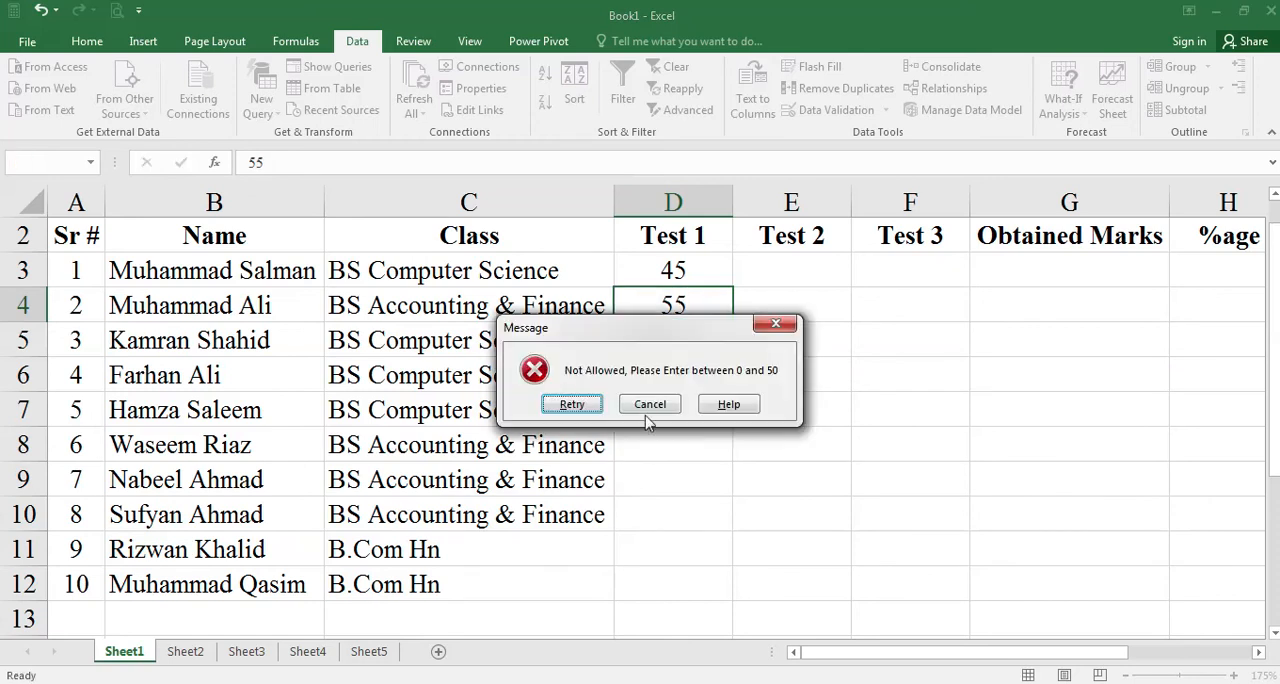
pyautogui.click(650, 405)
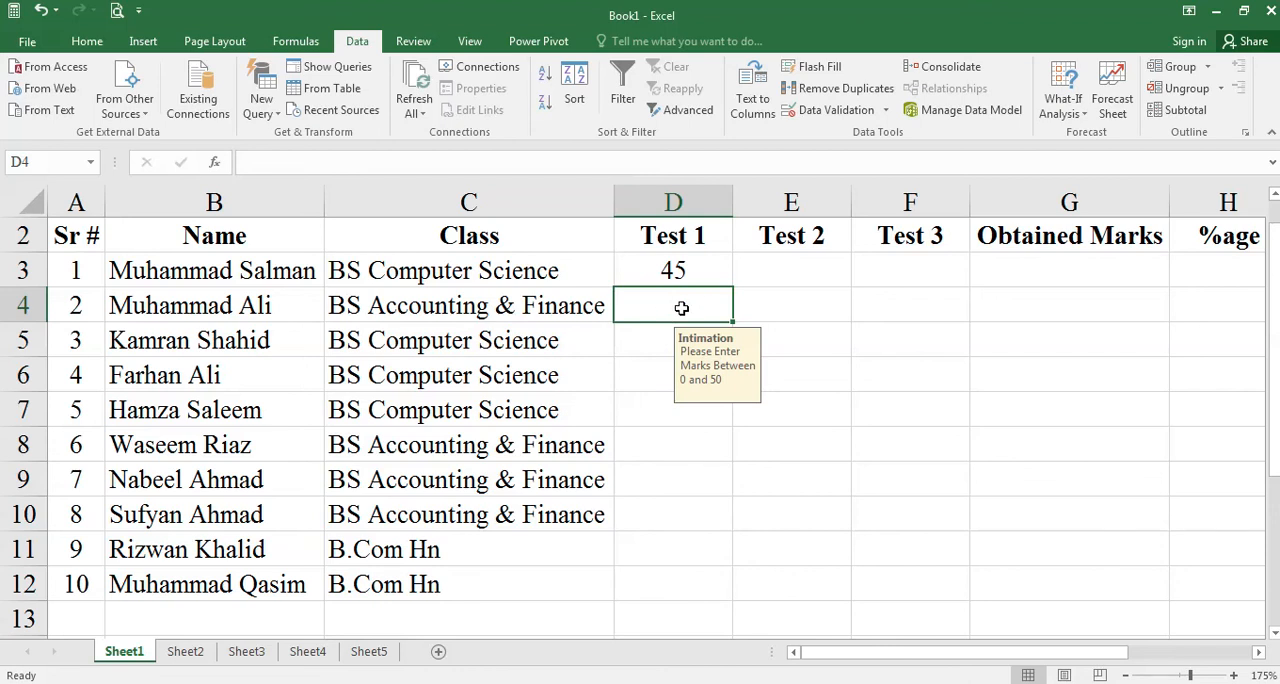
pyautogui.click(654, 345)
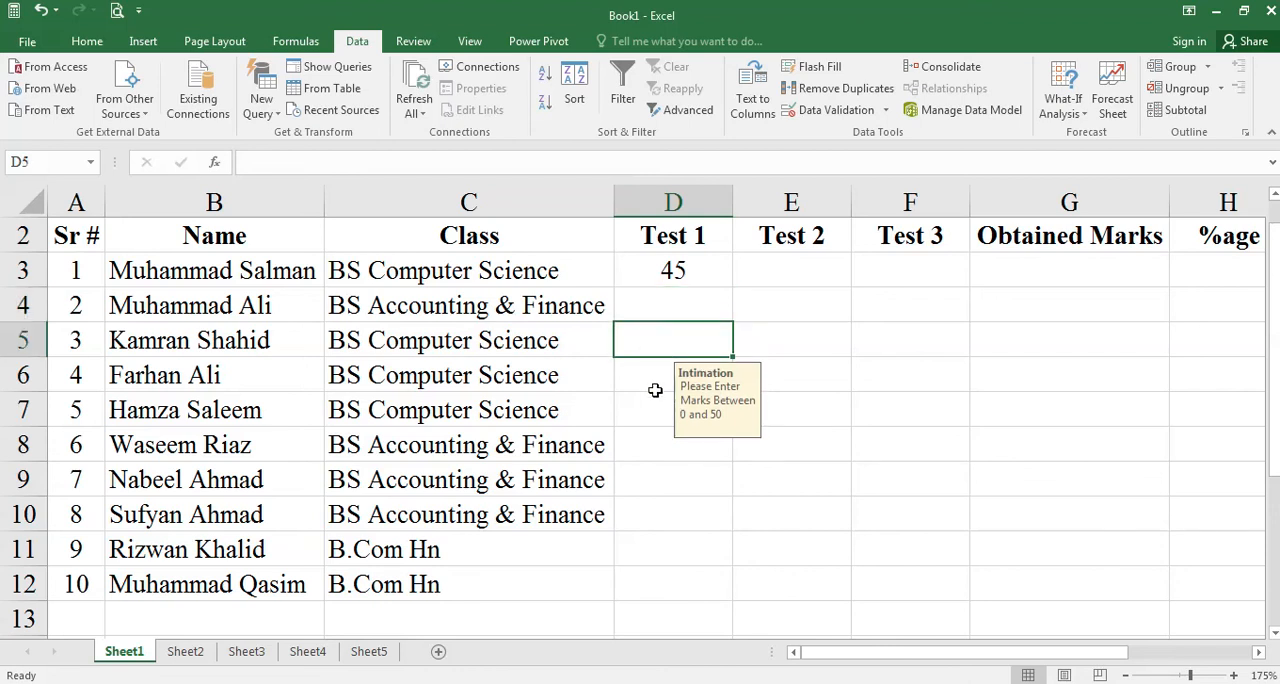
# - Enter Test 1 marks of 34 in D4 and 47 in D5, first trying the out-of-range value 54 in D5
pyautogui.click(654, 385)
pyautogui.click(677, 318)
pyautogui.write('34')
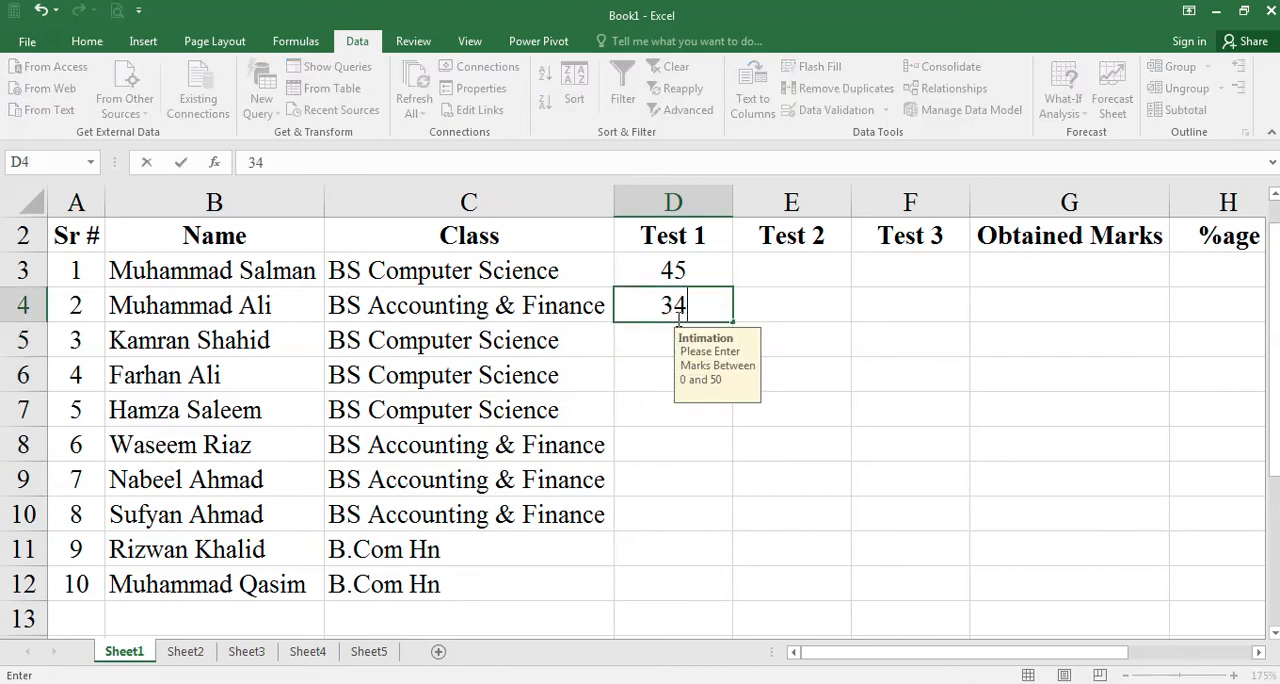
pyautogui.press('Return')
pyautogui.write('54')
pyautogui.press('Return')
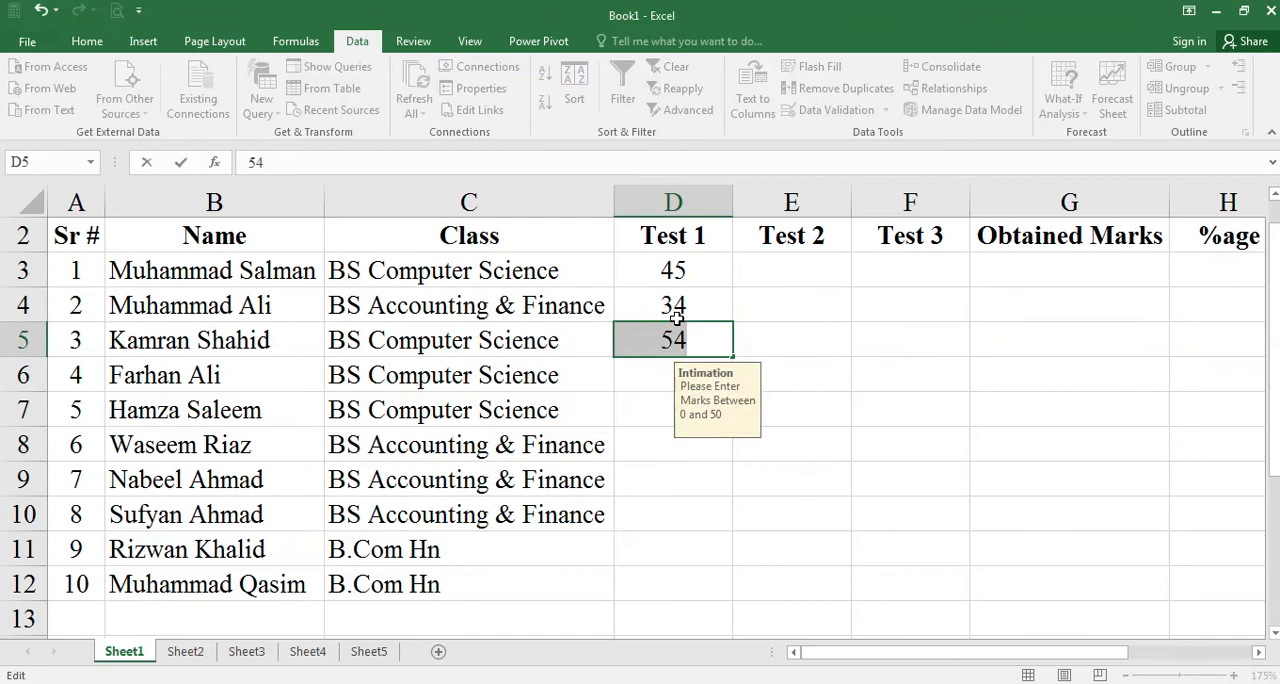
pyautogui.write('47')
pyautogui.press('Return')
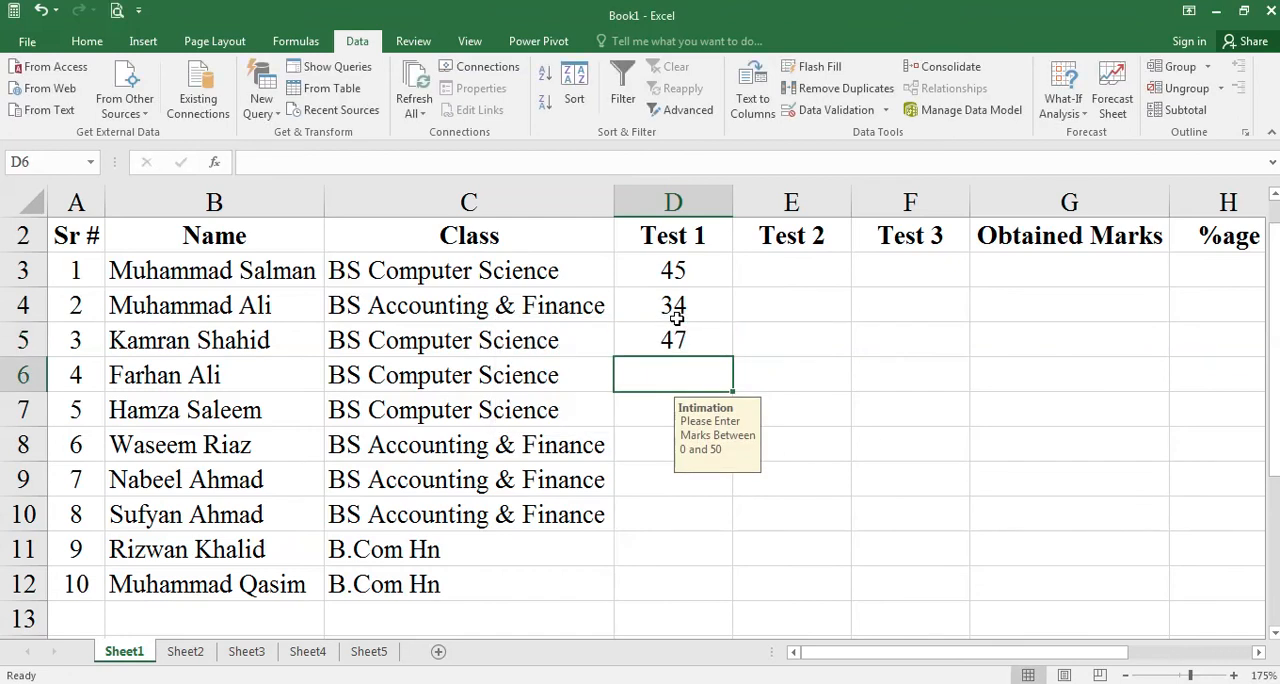
# - Enter the Test 1 marks 29, 39, 30 and 27 in cells D6 to D9
pyautogui.write('29')
pyautogui.press('Return')
pyautogui.write('39')
pyautogui.press('Return')
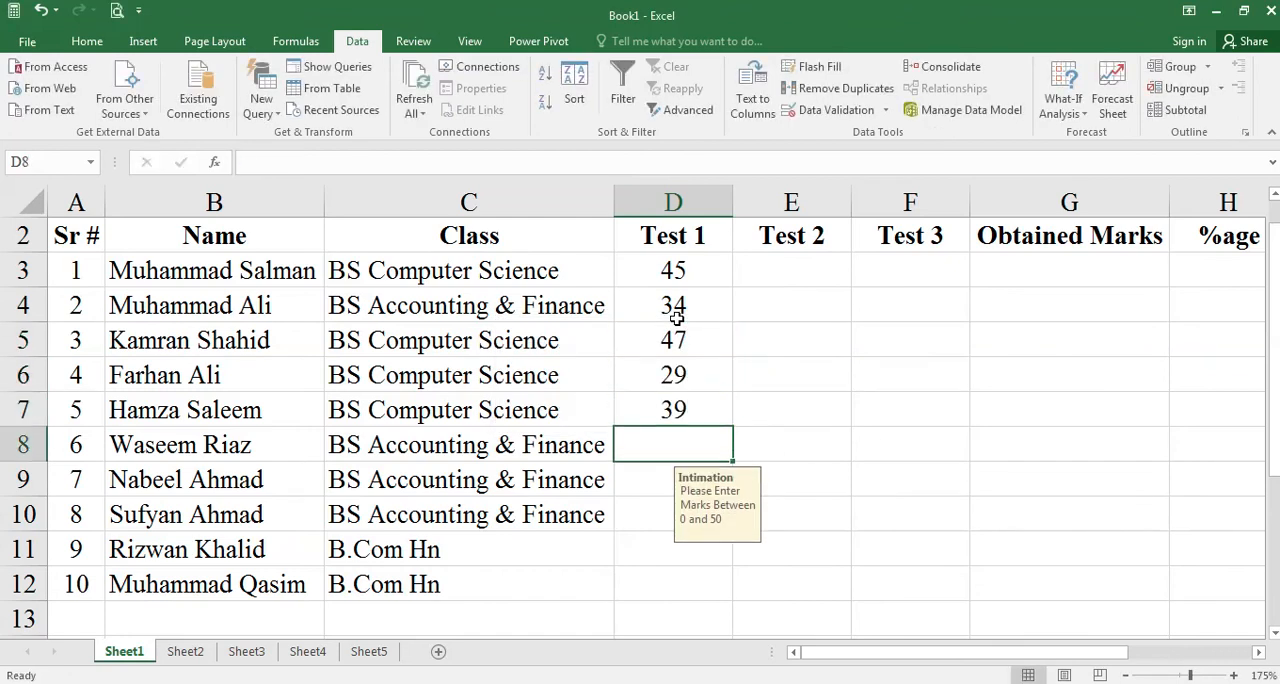
pyautogui.write('30')
pyautogui.press('Return')
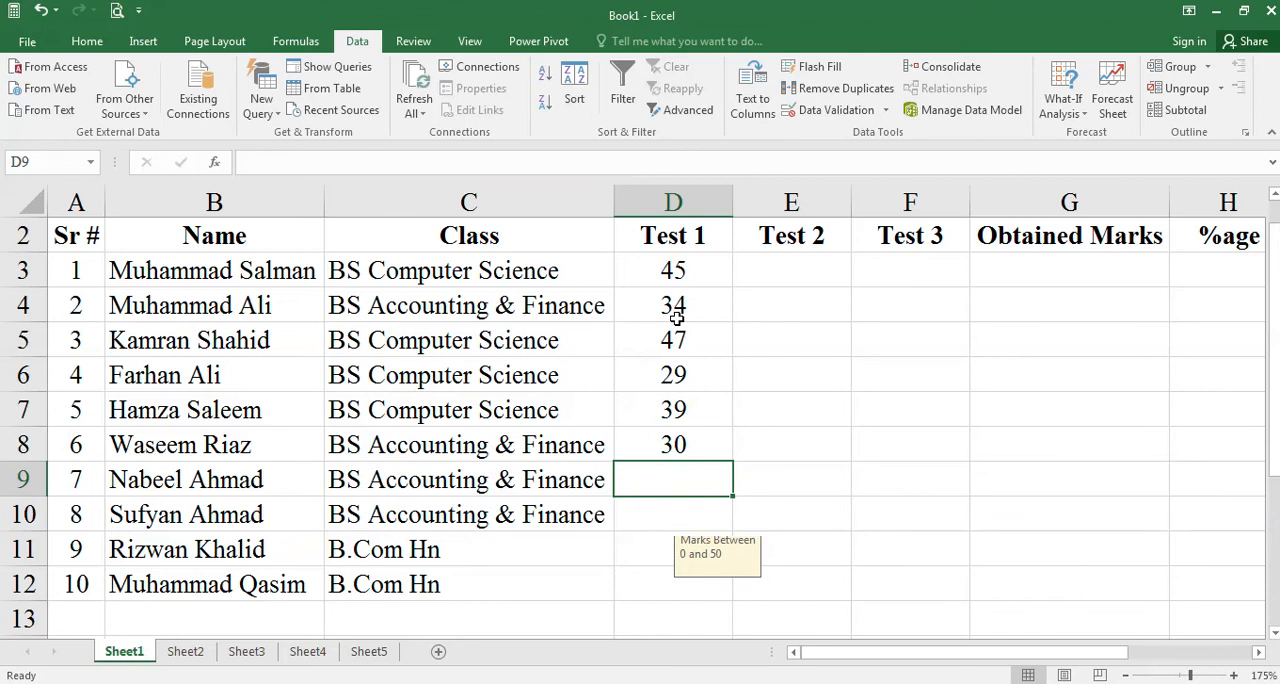
pyautogui.write('27')
pyautogui.press('Return')
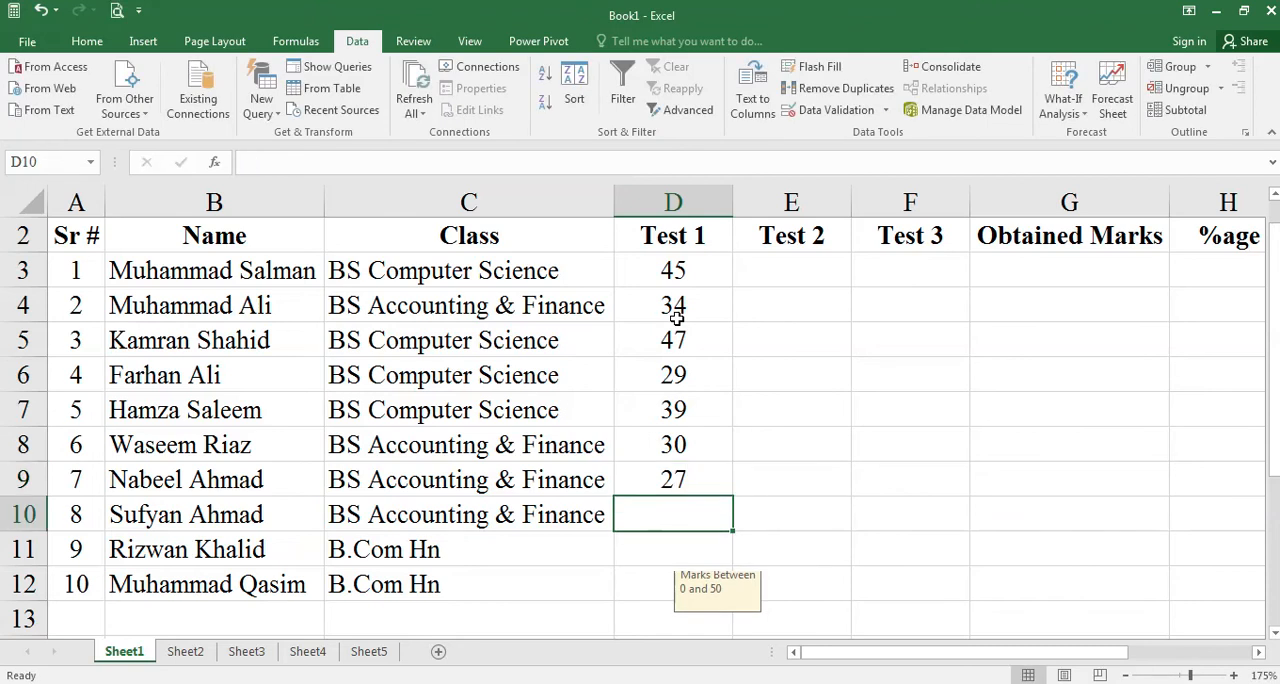
# - Enter the Test 1 marks 17, 37 and 48 for the last three students in cells D10 to D12
pyautogui.write('17')
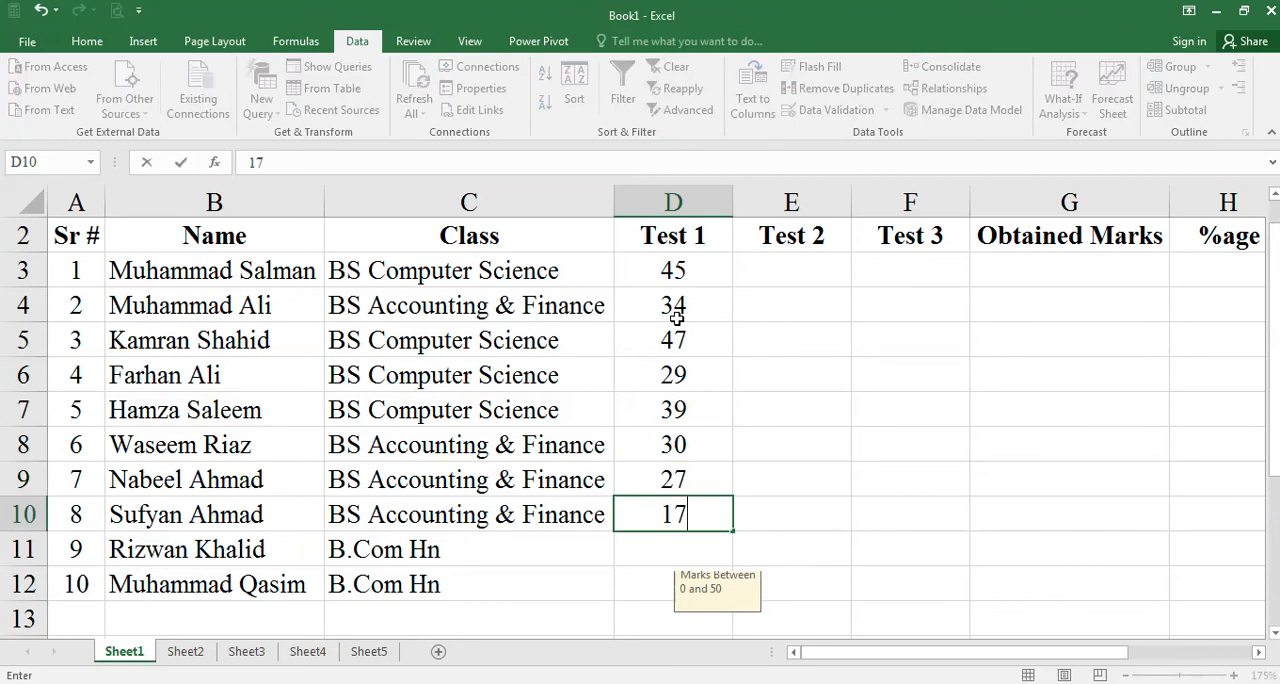
pyautogui.press('Return')
pyautogui.write('37')
pyautogui.press('Return')
pyautogui.write('48')
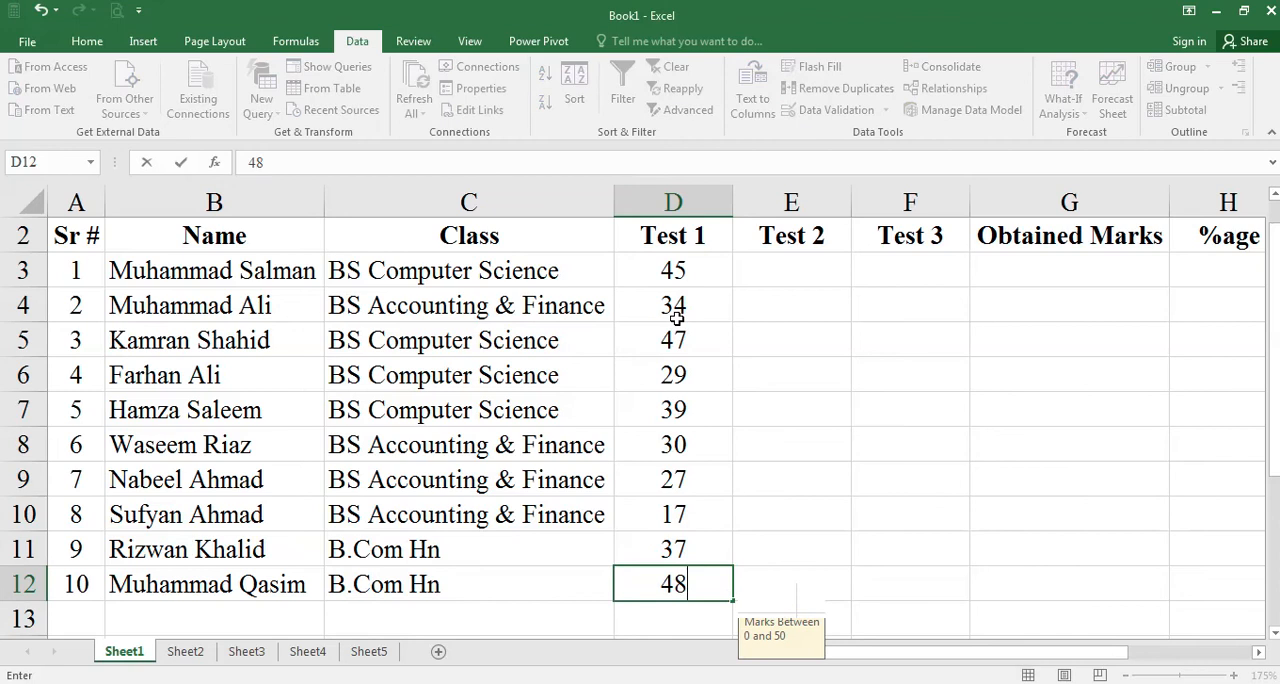
pyautogui.press('Return')
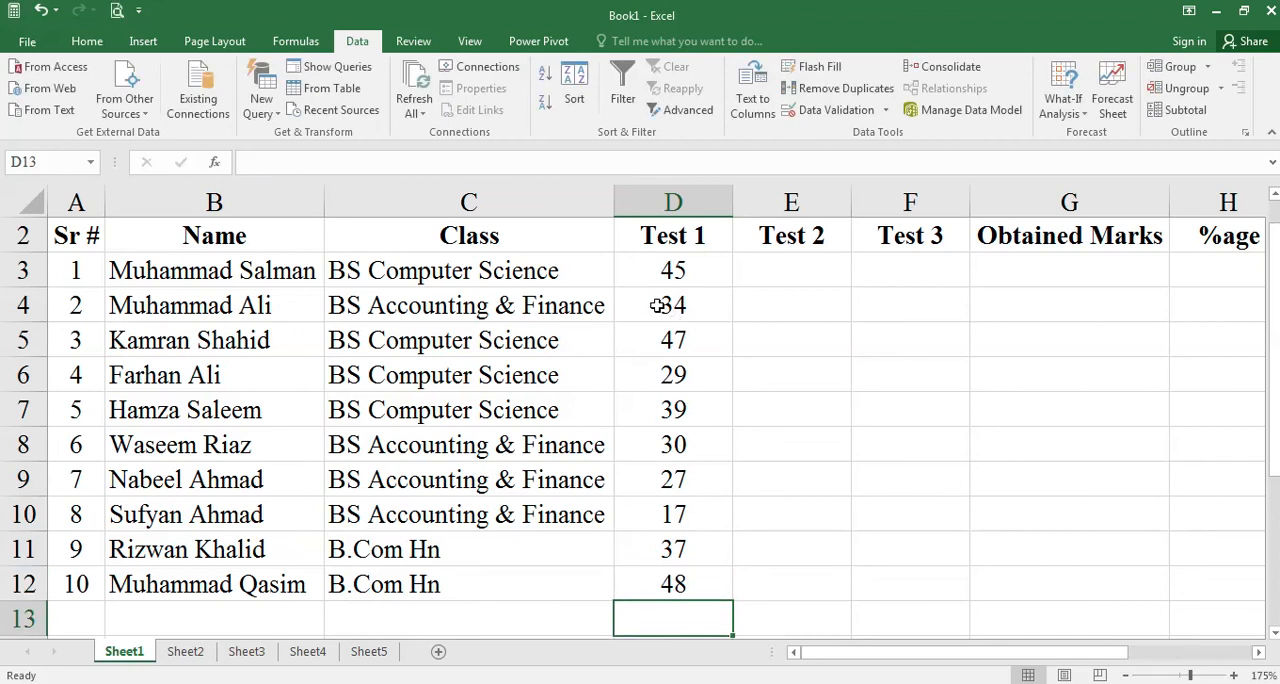
# - Copy the marks in D9:D12 into the Test 2 column starting at cell E3
pyautogui.click(786, 265)
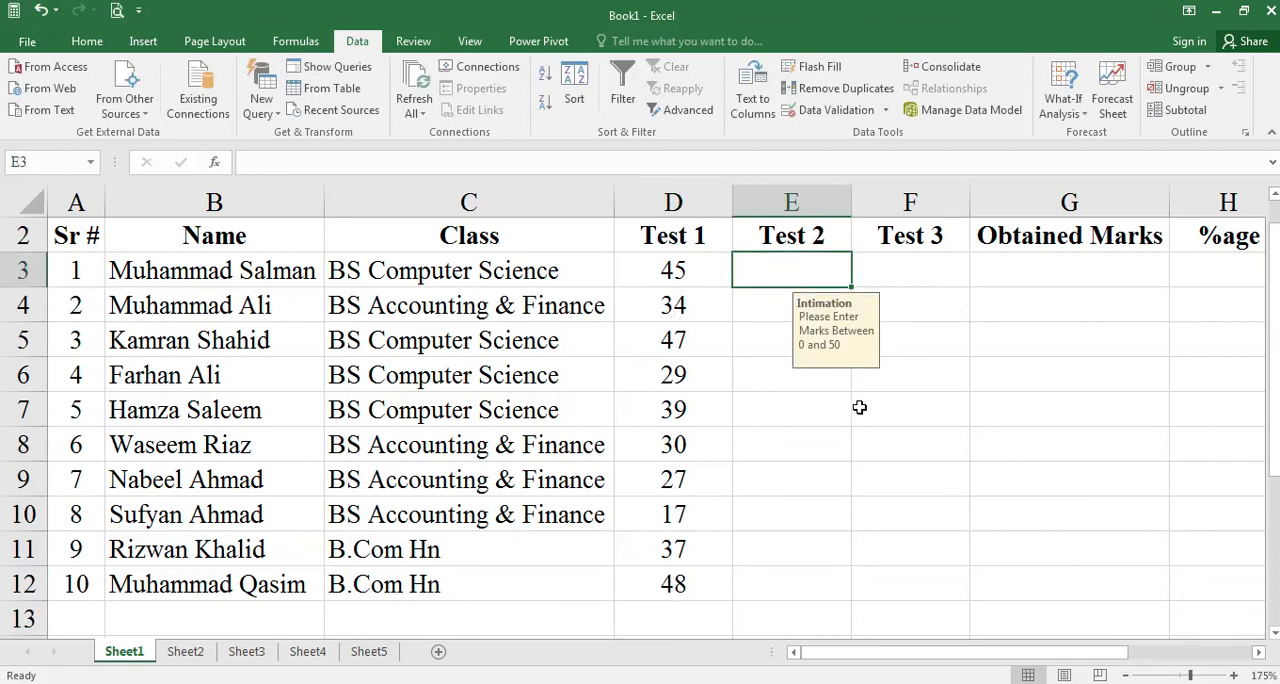
pyautogui.moveTo(689, 588); pyautogui.dragTo(709, 461)
pyautogui.hotkey('ctrl', 'c')
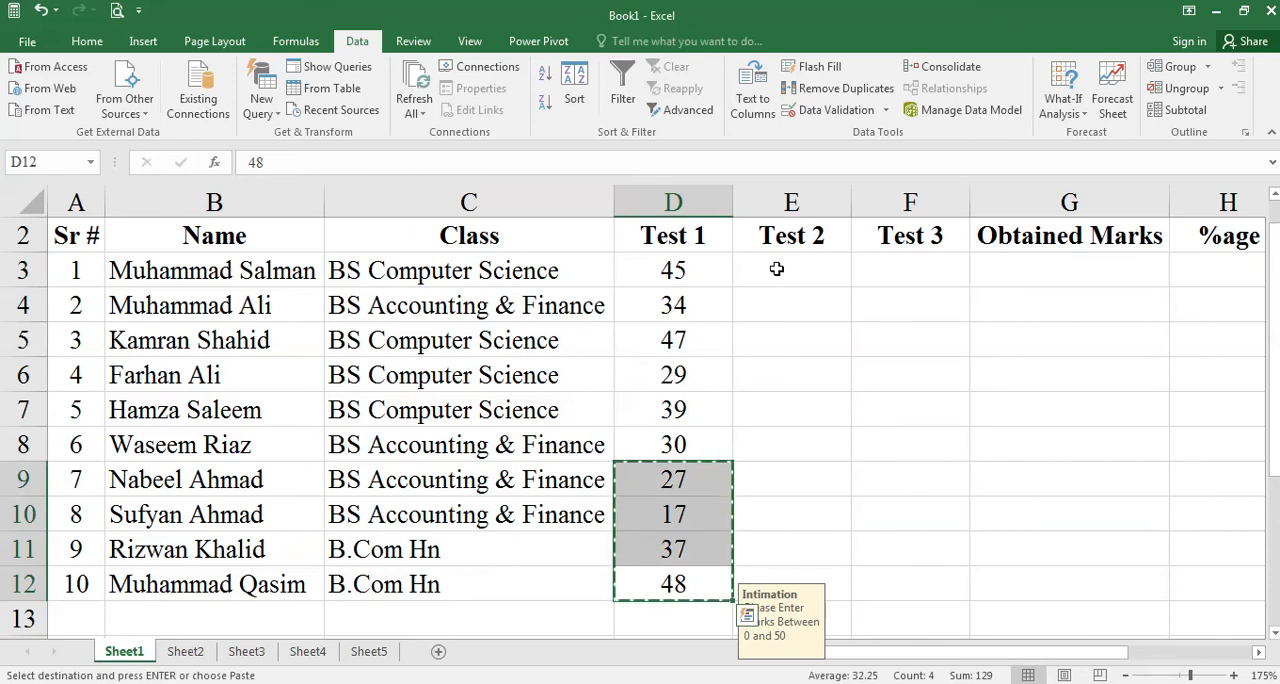
pyautogui.click(774, 266)
pyautogui.hotkey('ctrl', 'v')
# - Copy the Test 1 marks in D5:D9 into the Test 2 column starting at cell E7
pyautogui.moveTo(675, 342); pyautogui.dragTo(680, 482)
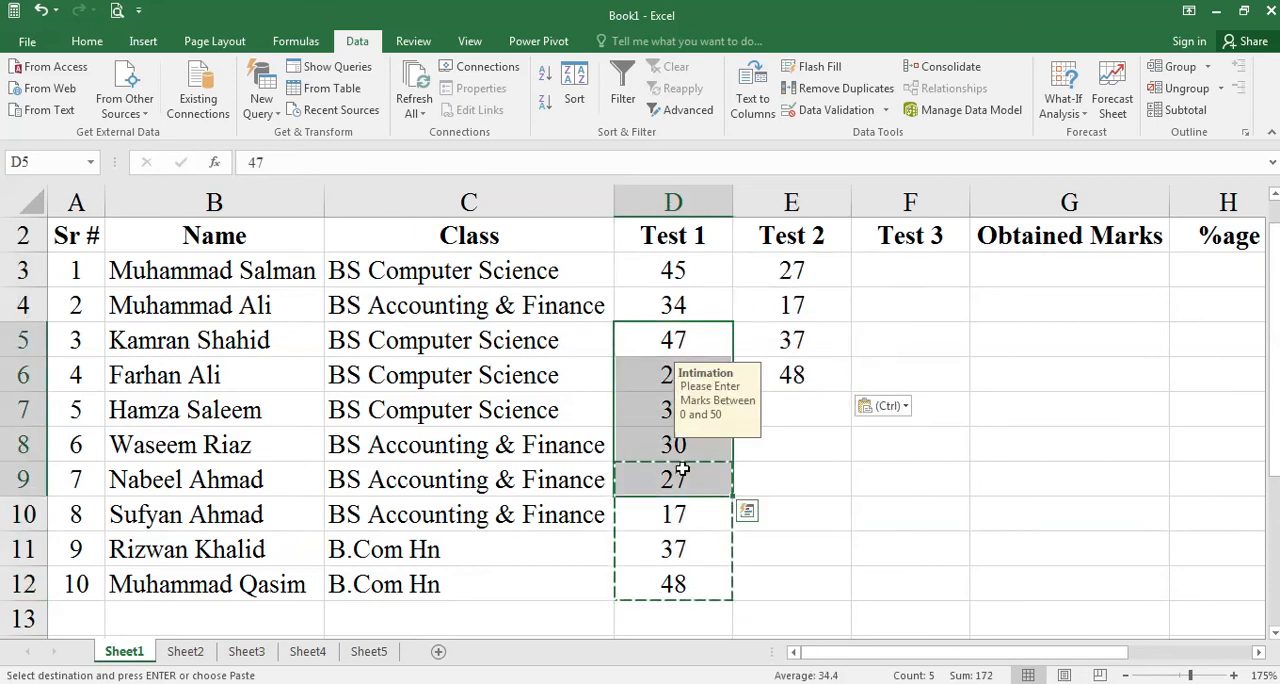
pyautogui.hotkey('ctrl', 'c')
pyautogui.click(753, 399)
pyautogui.hotkey('ctrl', 'v')
# - Enter 10 as the last student's Test 2 mark in cell E12
pyautogui.moveTo(690, 272); pyautogui.dragTo(686, 372)
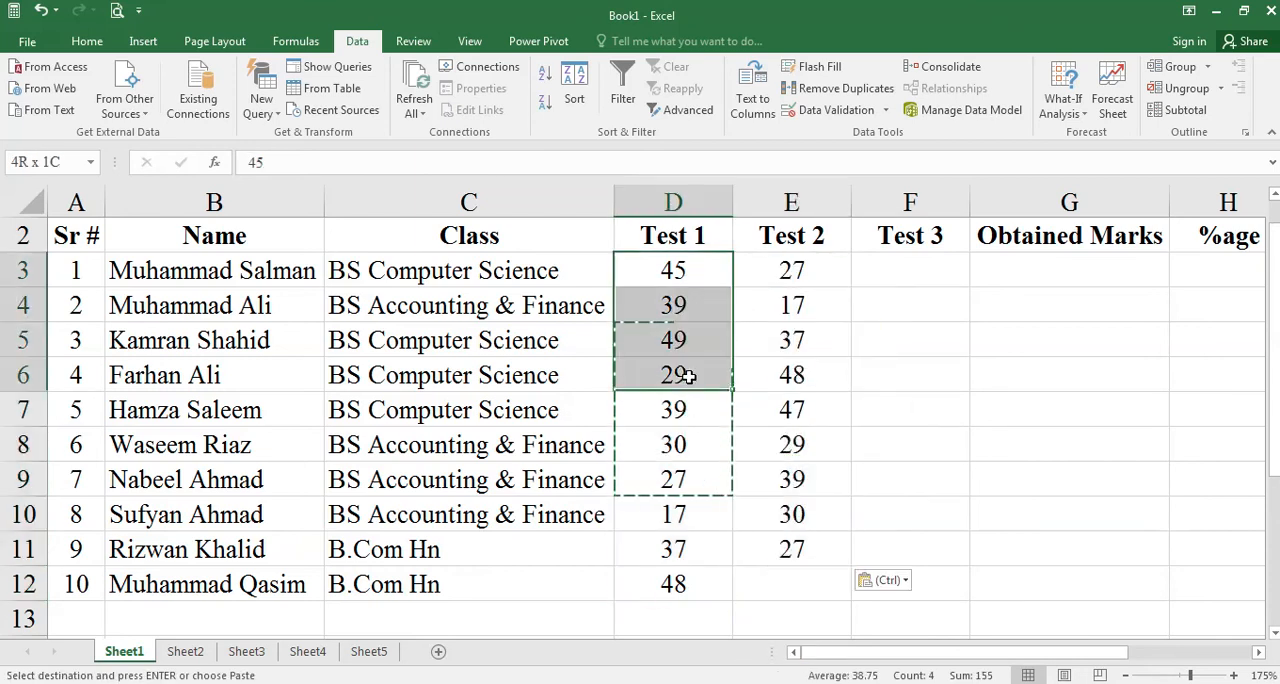
pyautogui.click(776, 580)
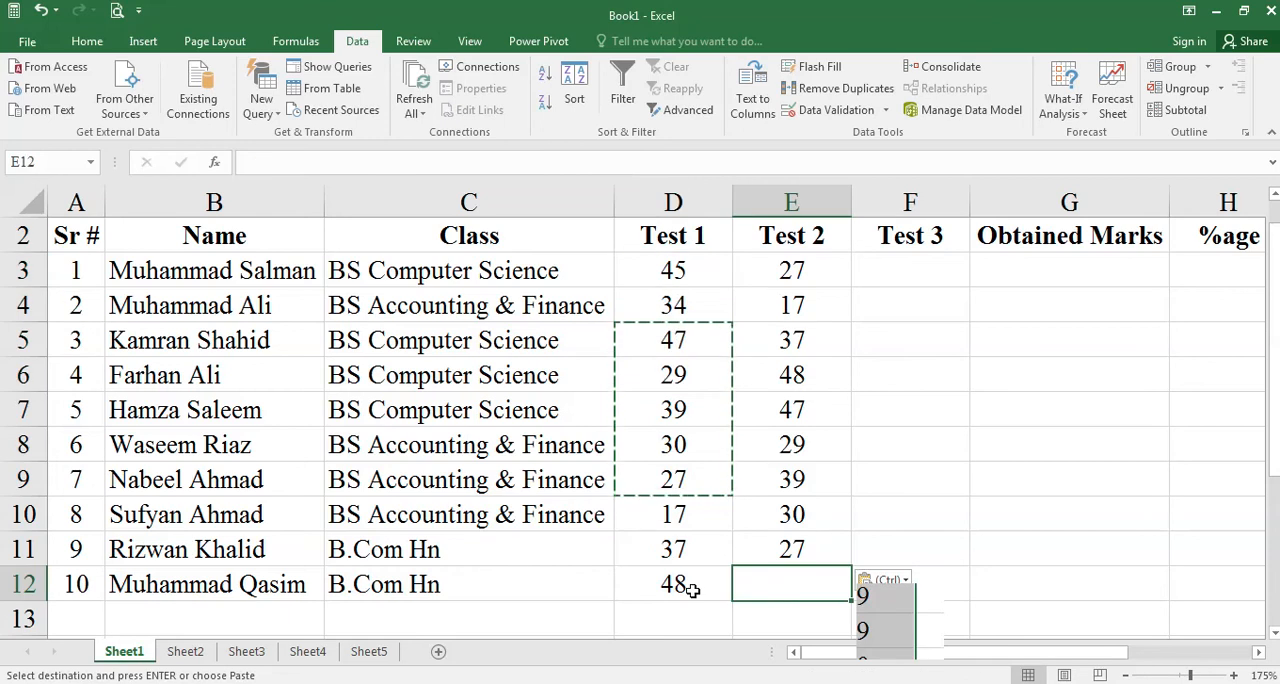
pyautogui.write('5')
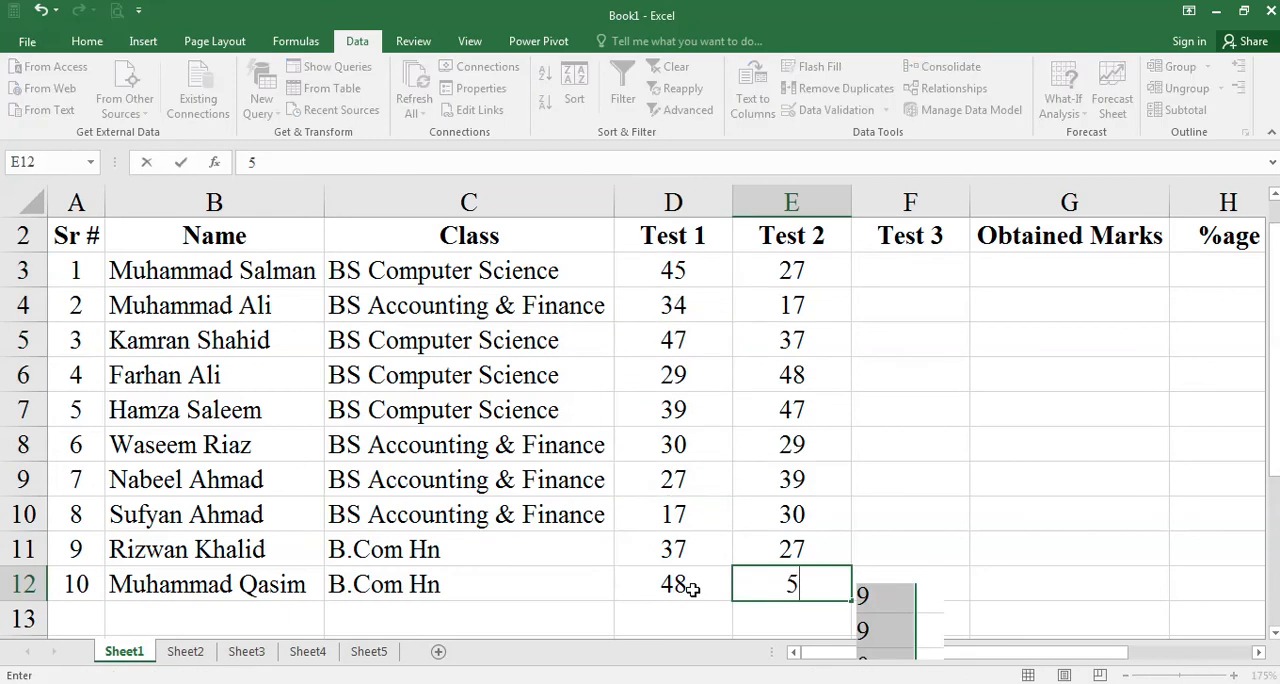
pyautogui.press('BackSpace')
pyautogui.write('10')
pyautogui.press('Return')
# - Copy the Test 1 marks in D5:D9 into the Test 3 column starting at cell F3
pyautogui.click(926, 268)
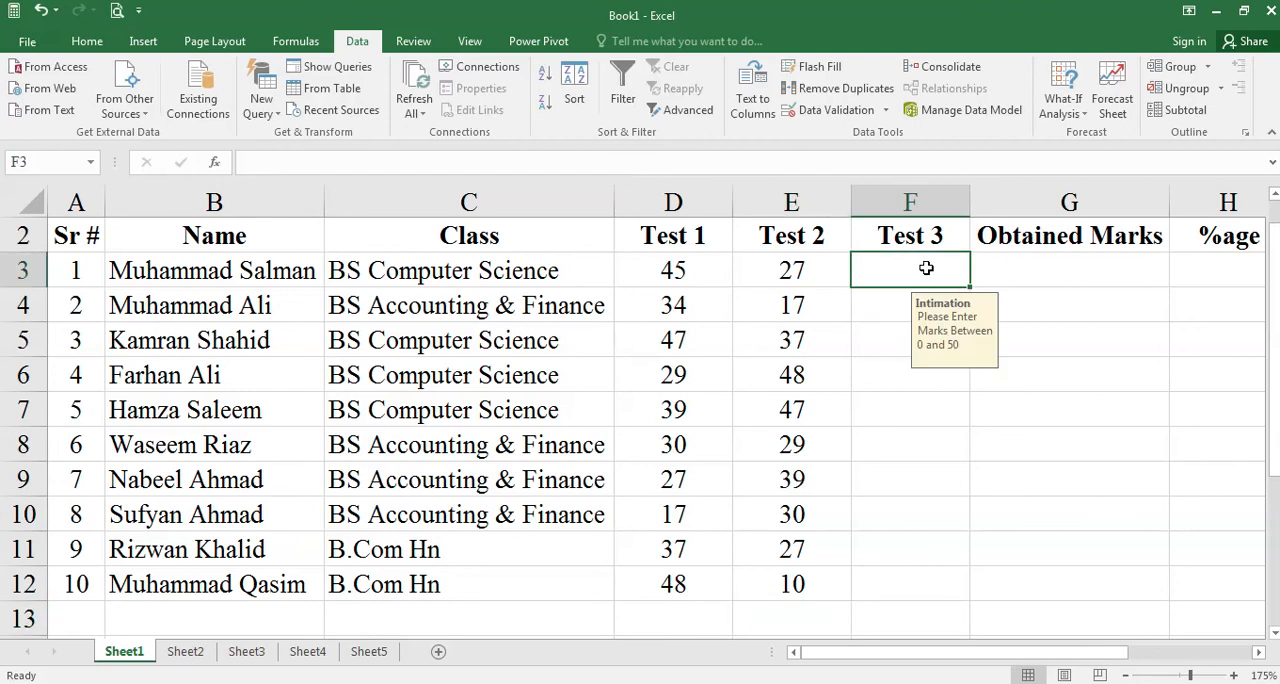
pyautogui.moveTo(672, 272); pyautogui.dragTo(750, 337)
pyautogui.click(758, 450)
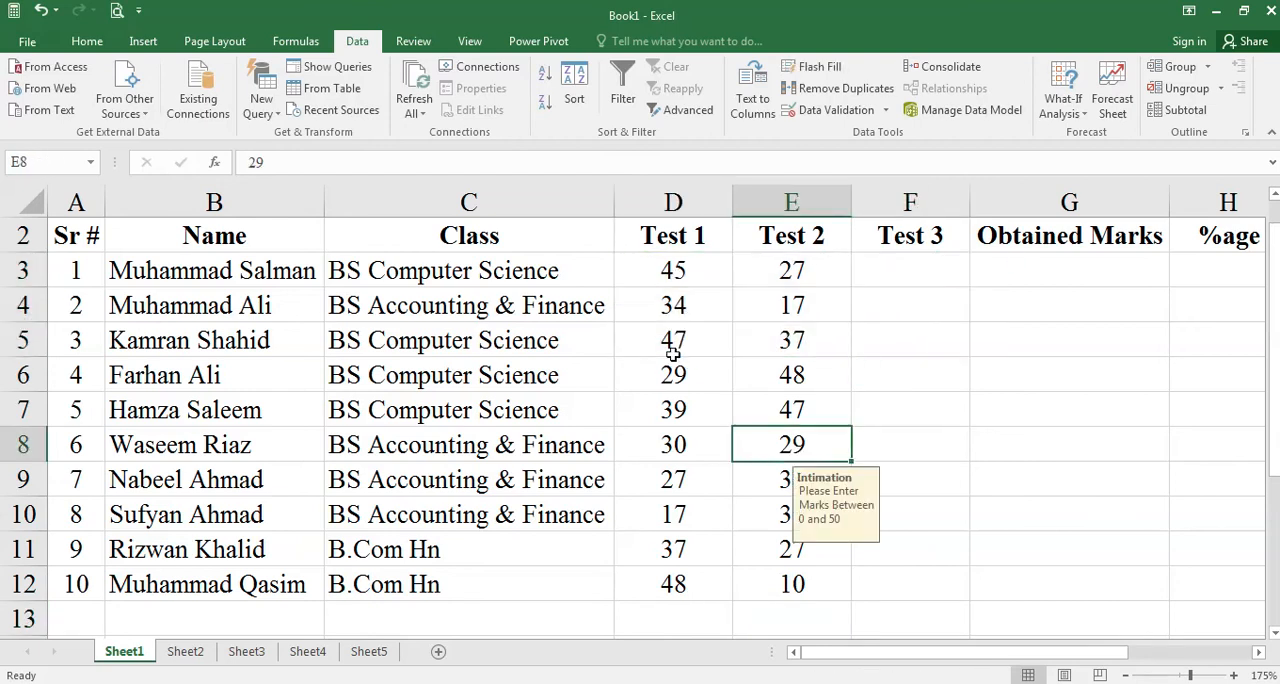
pyautogui.moveTo(673, 353); pyautogui.dragTo(678, 477)
pyautogui.hotkey('ctrl', 'c')
pyautogui.click(913, 270)
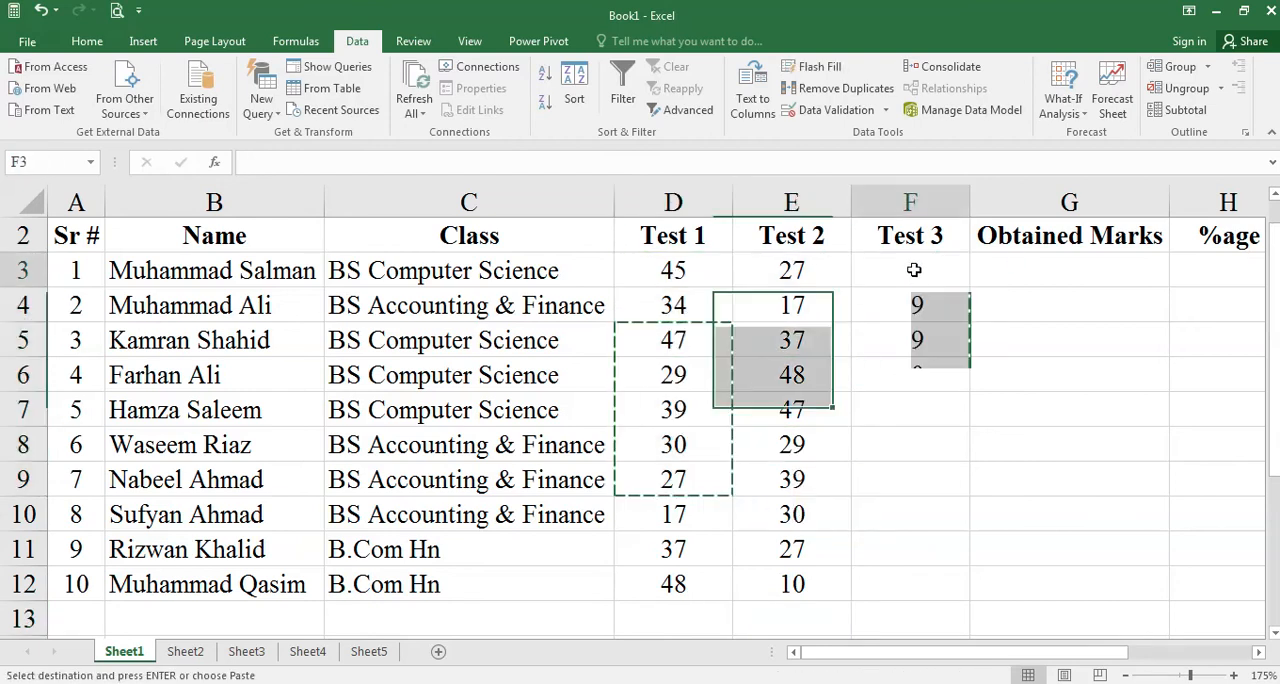
pyautogui.hotkey('ctrl', 'v')
# - Copy the Test 2 marks in E8:E12 into F8:F12 and clear the copy marquee
pyautogui.moveTo(786, 440); pyautogui.dragTo(800, 572)
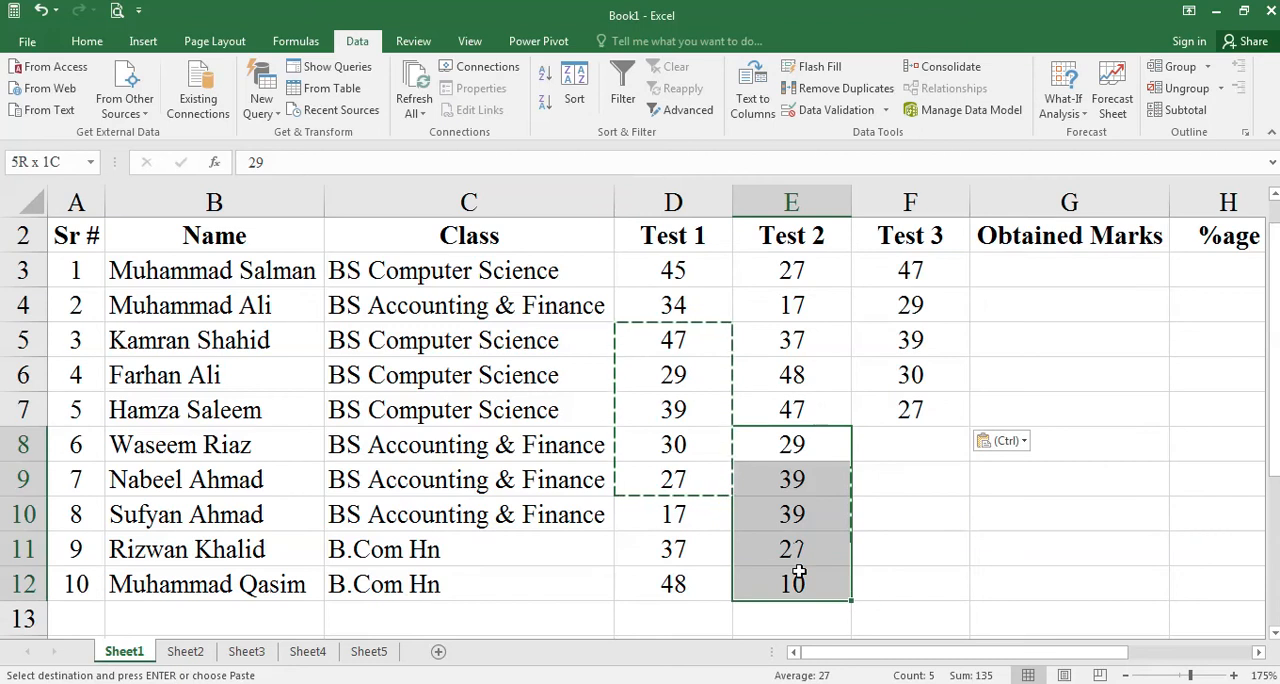
pyautogui.hotkey('ctrl', 'c')
pyautogui.hotkey('ctrl', 'q')
pyautogui.click(938, 440)
pyautogui.hotkey('ctrl', 'v')
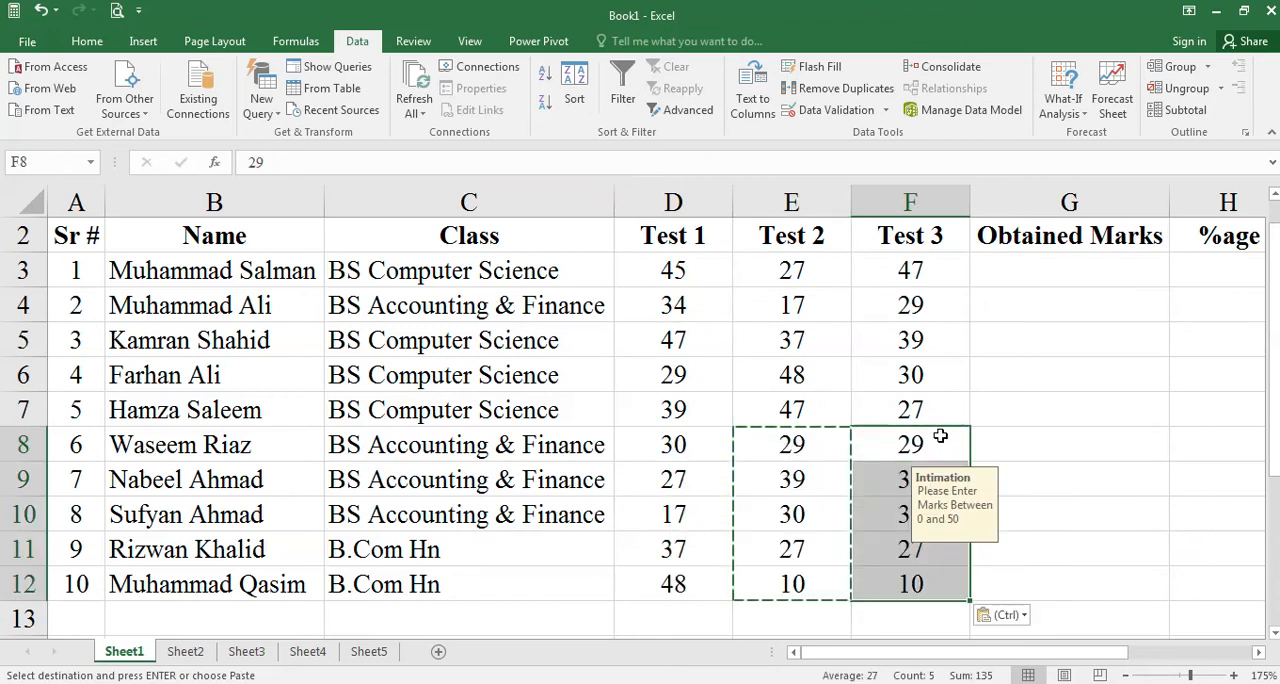
pyautogui.click(990, 392)
pyautogui.click(965, 440)
pyautogui.press('Escape')
pyautogui.click(1014, 429)
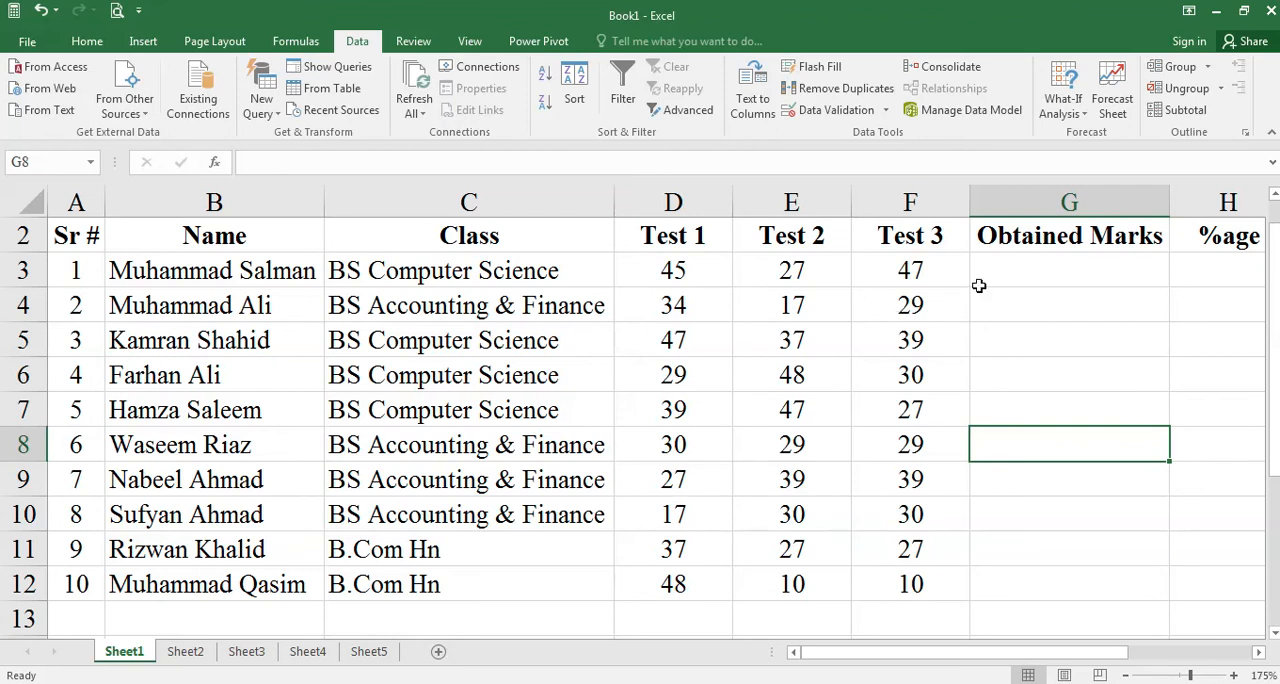
# - Total the first student's three test marks in cell G3 with the formula =D3+E3+F3
pyautogui.click(1016, 276)
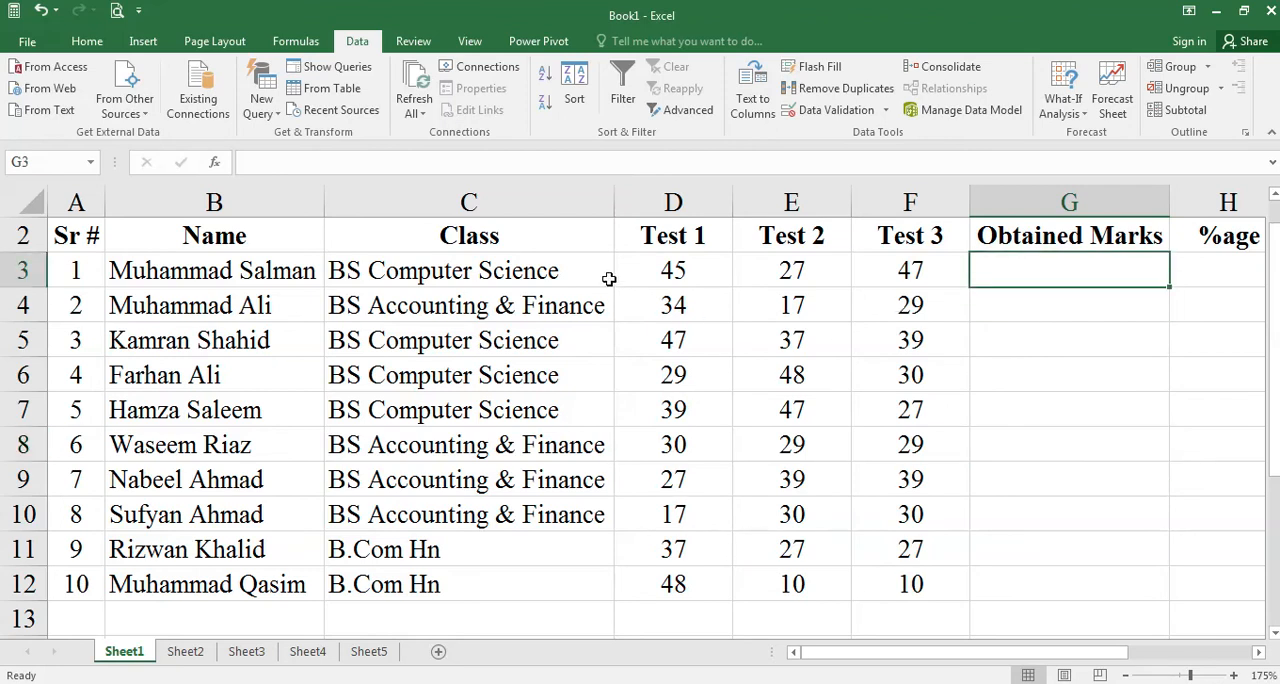
pyautogui.click(720, 280)
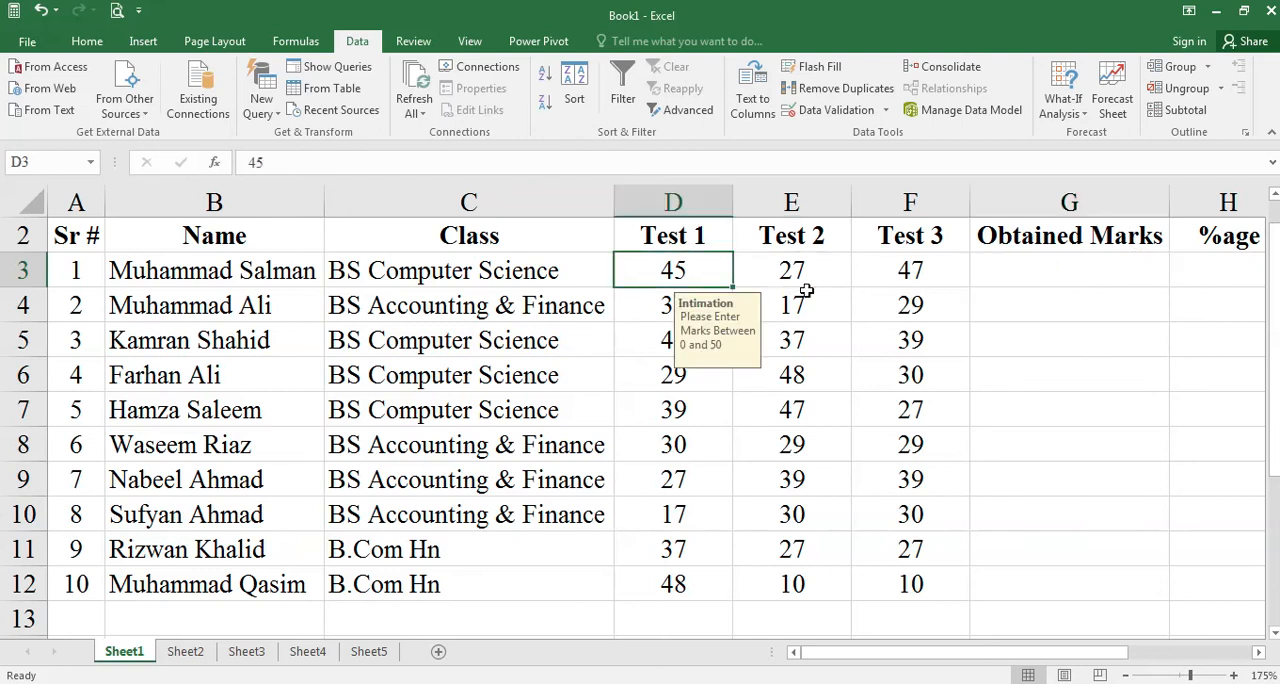
pyautogui.click(790, 275)
pyautogui.click(905, 275)
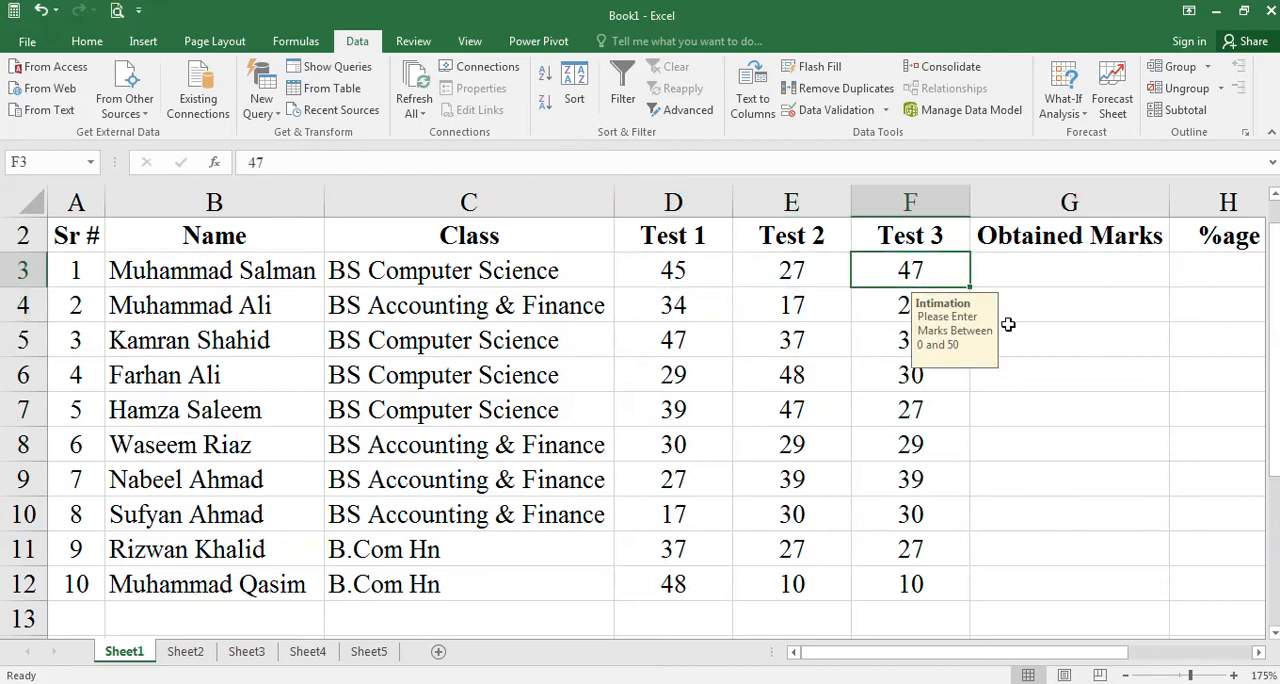
pyautogui.click(1052, 280)
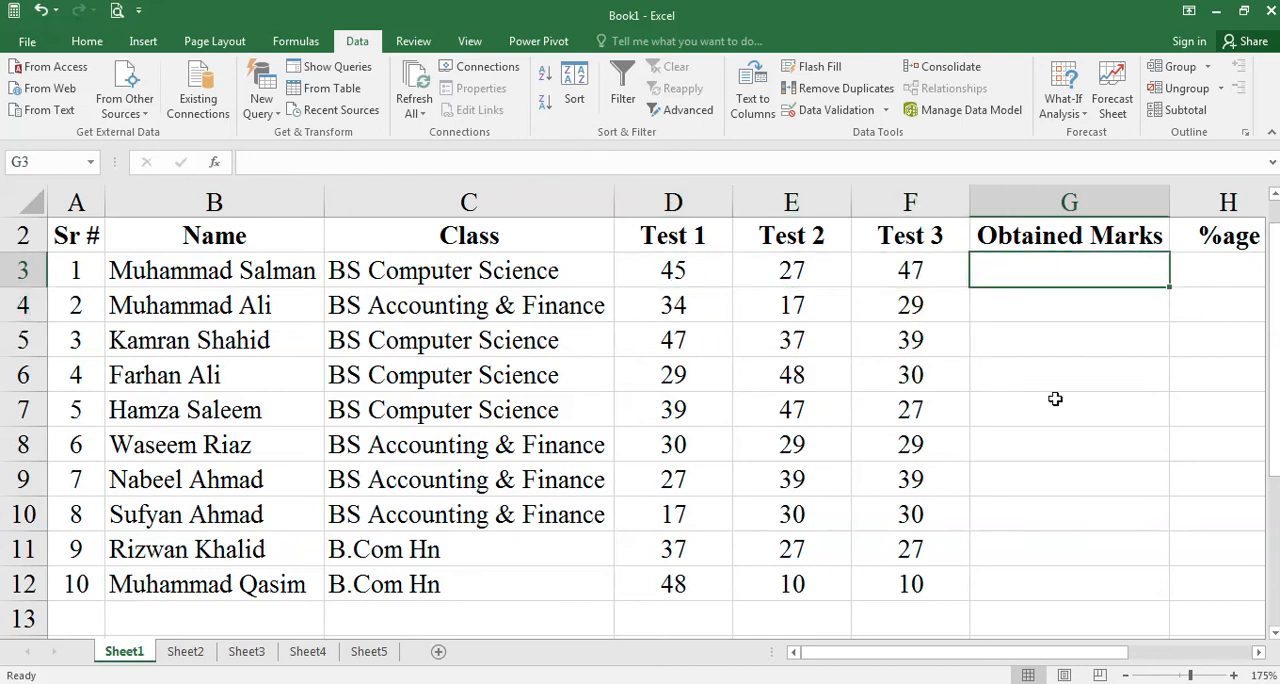
pyautogui.write('=')
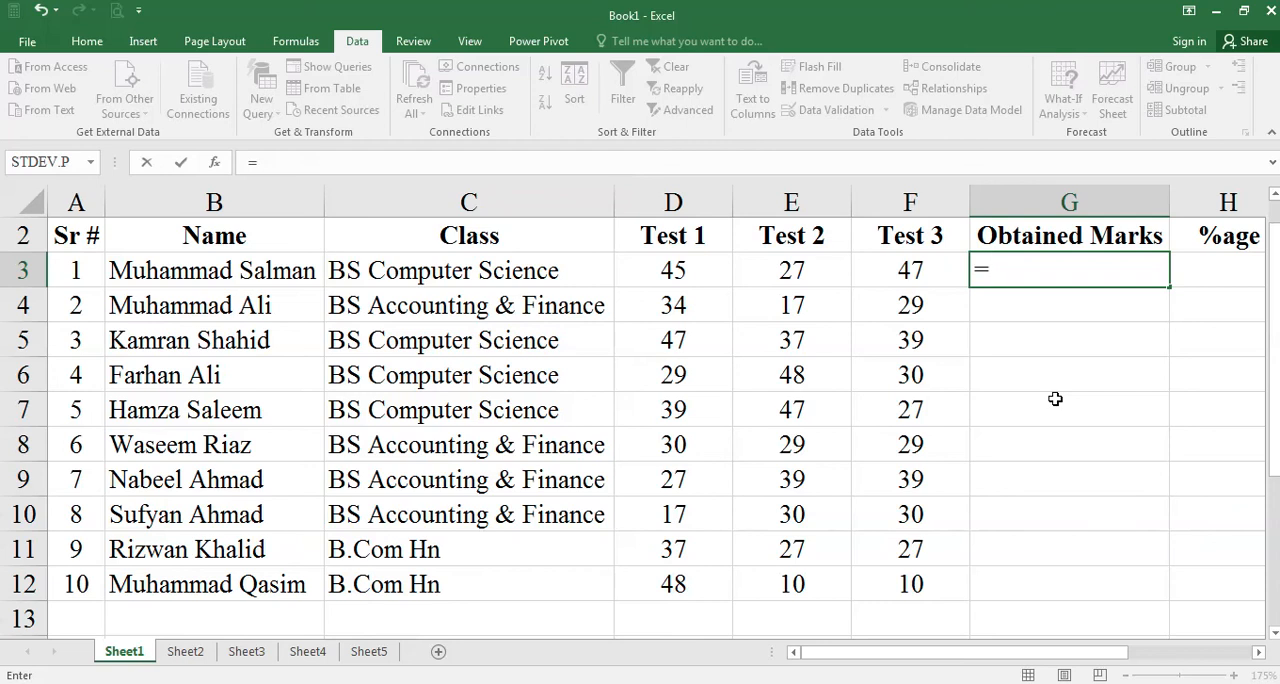
pyautogui.click(682, 274)
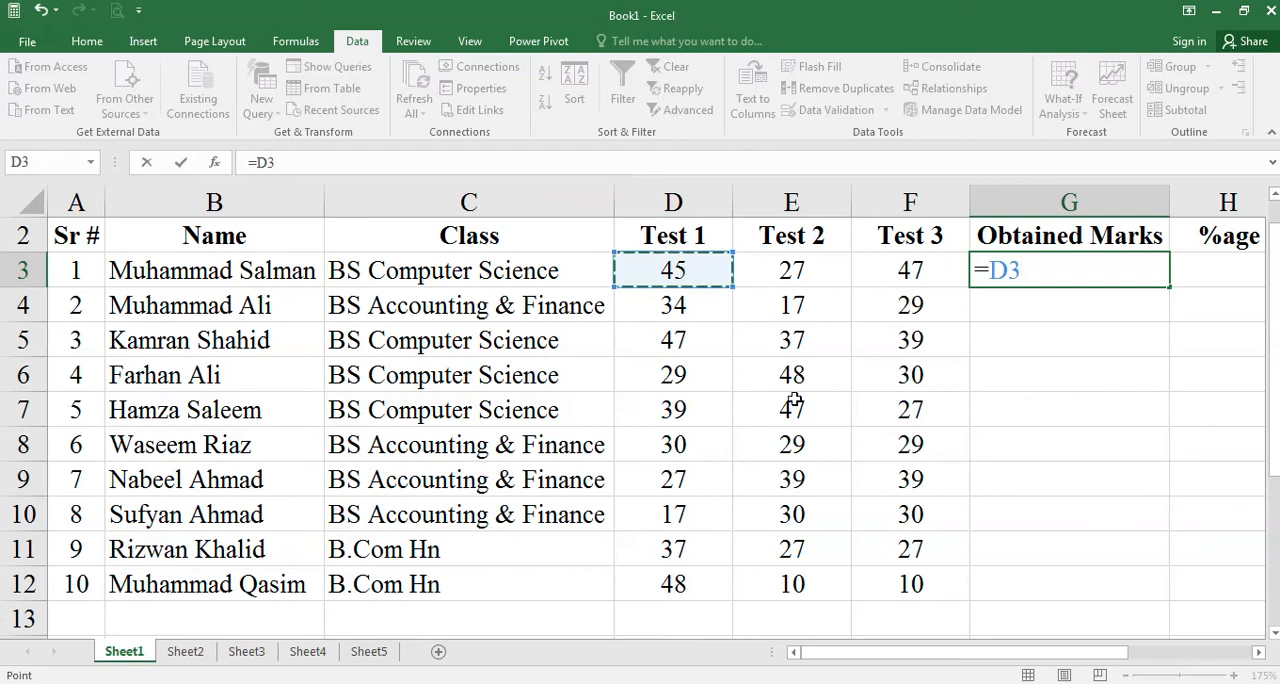
pyautogui.write('+')
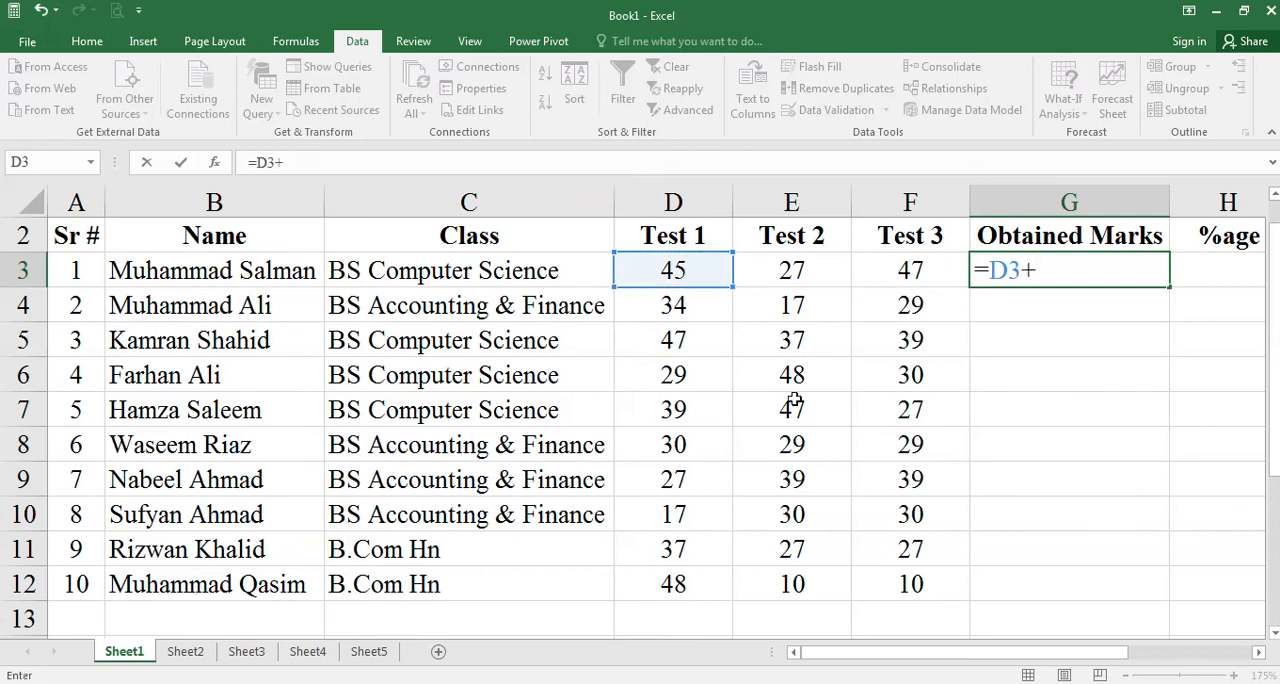
pyautogui.click(760, 276)
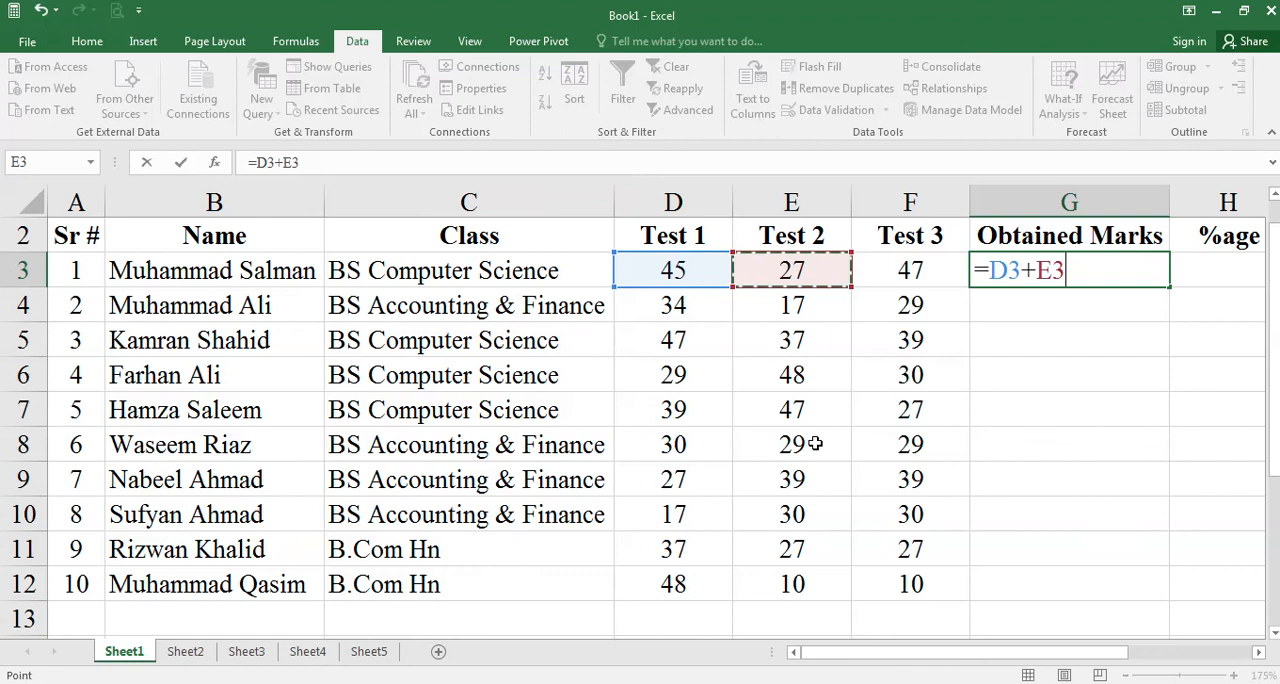
pyautogui.write('+')
pyautogui.click(915, 275)
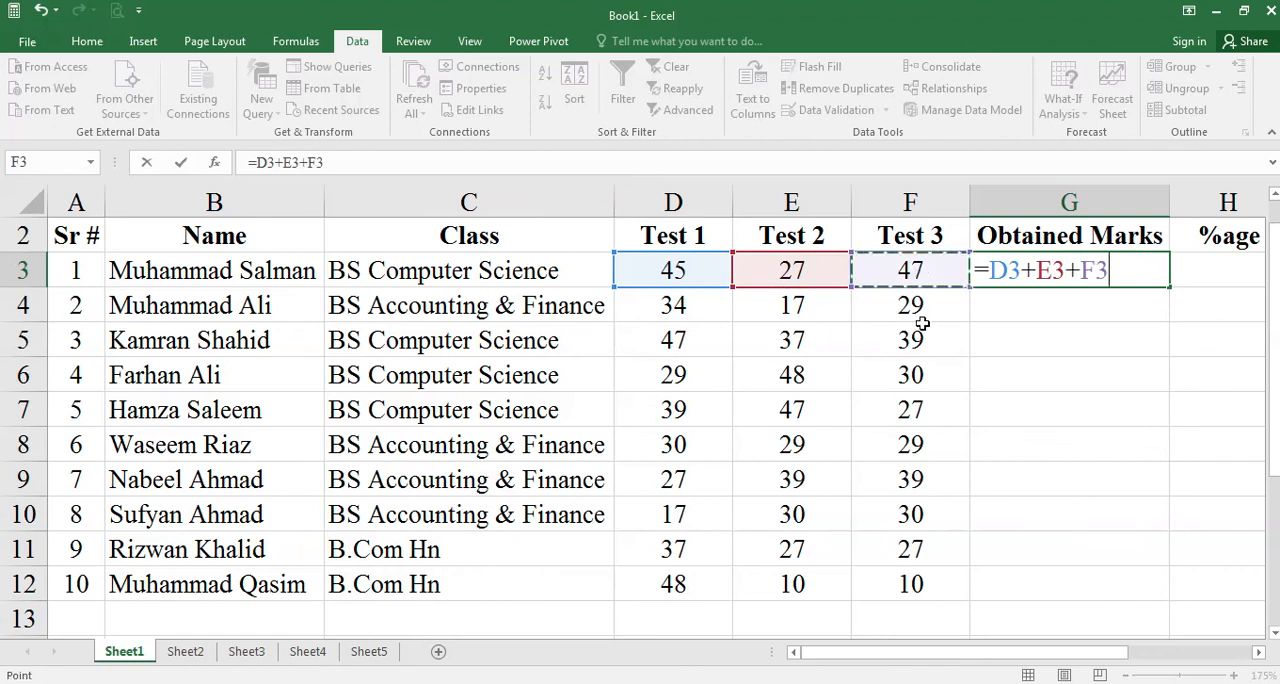
pyautogui.press('Return')
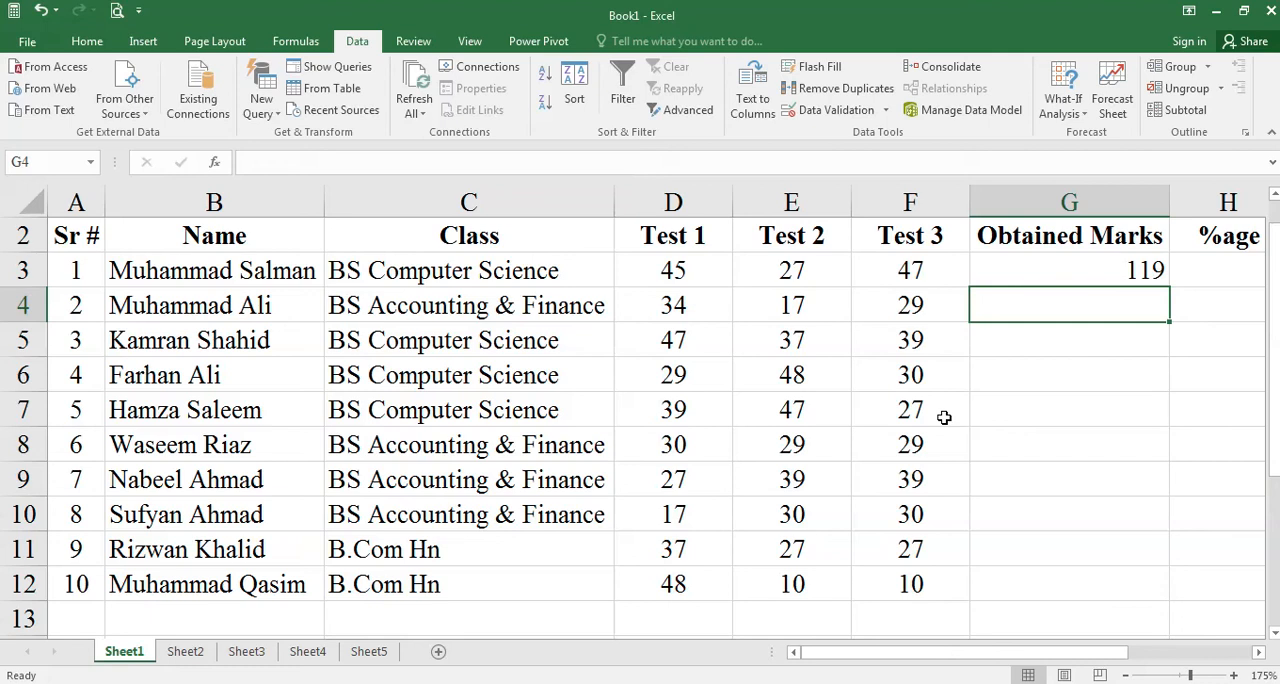
# - Replace the first student's total in cell G3 with the formula =sum(D3,E3,F3)
pyautogui.press('Up')
pyautogui.press('Delete')
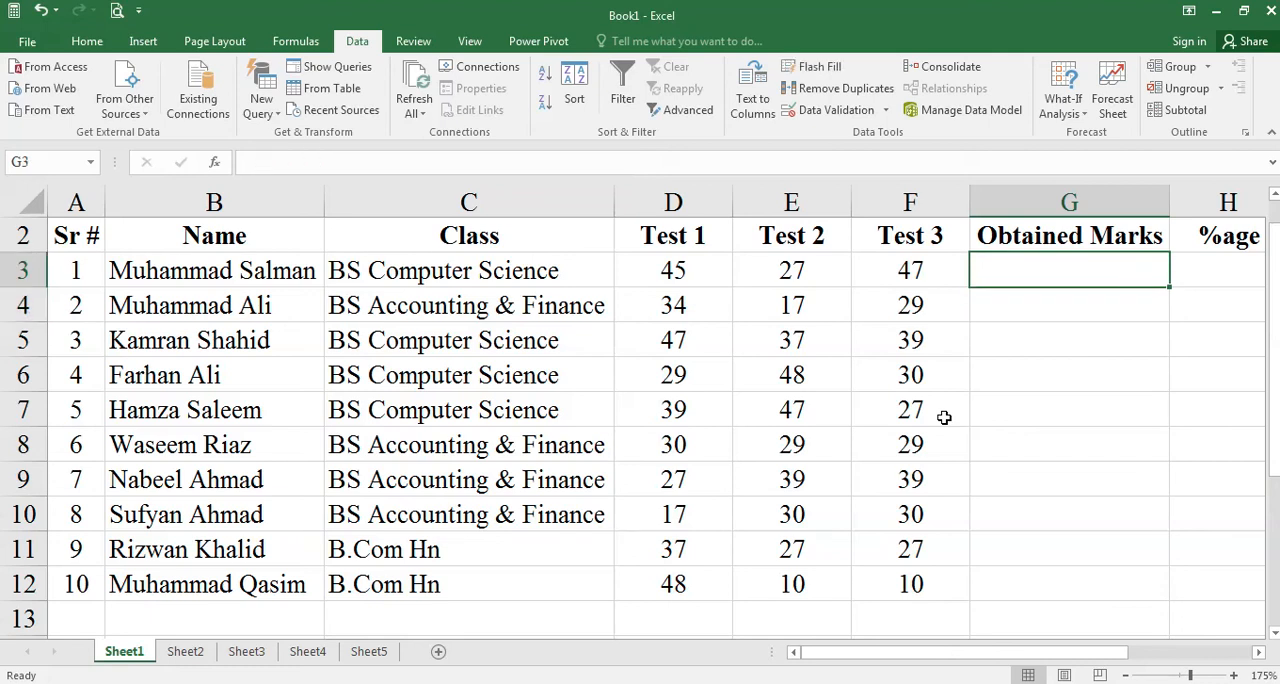
pyautogui.write('=sum')
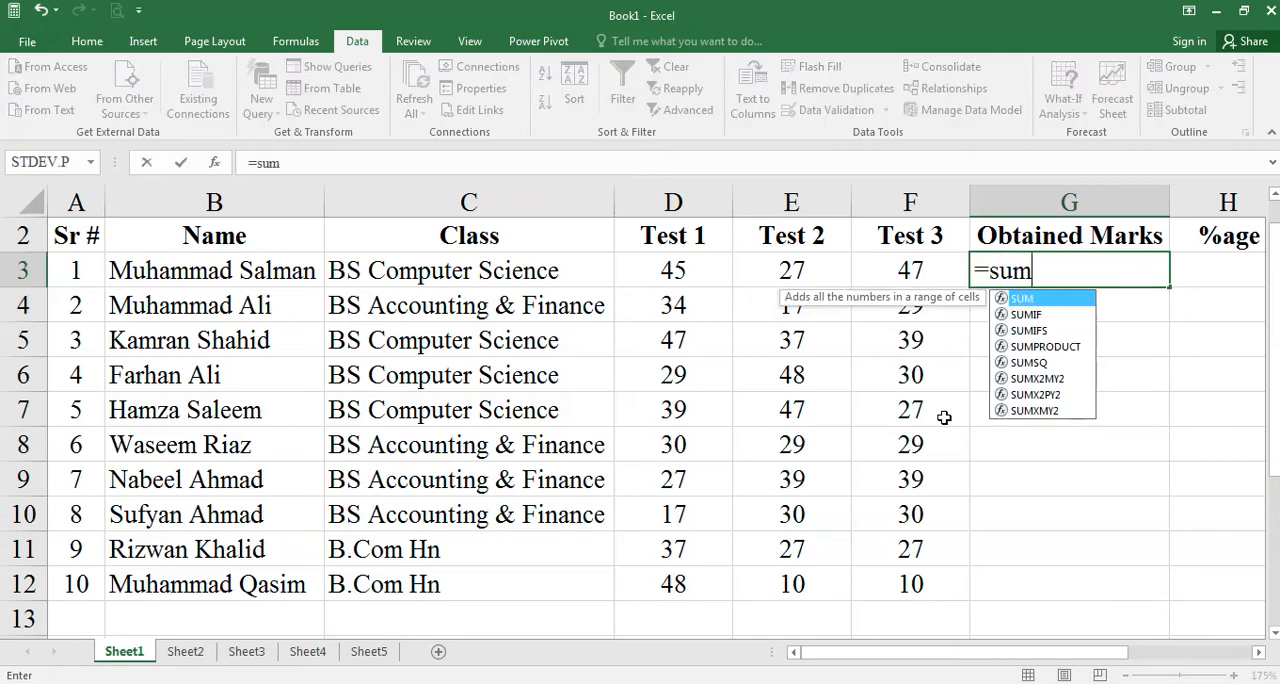
pyautogui.write('(')
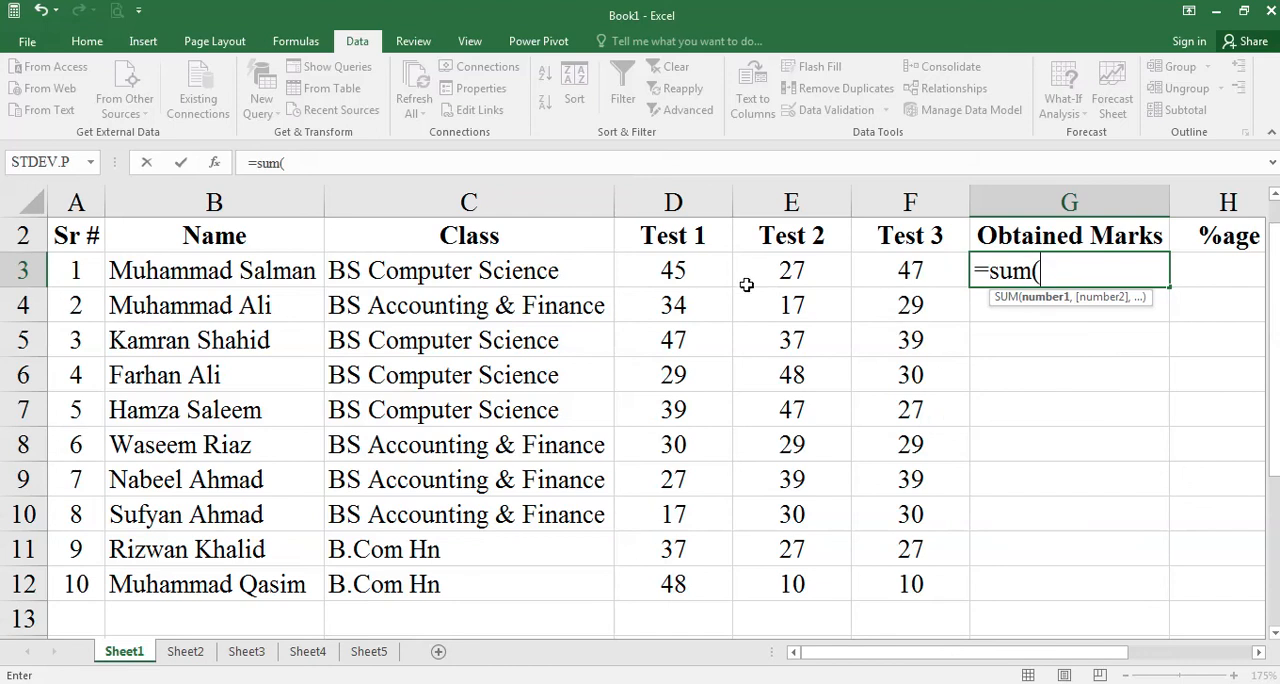
pyautogui.click(681, 266)
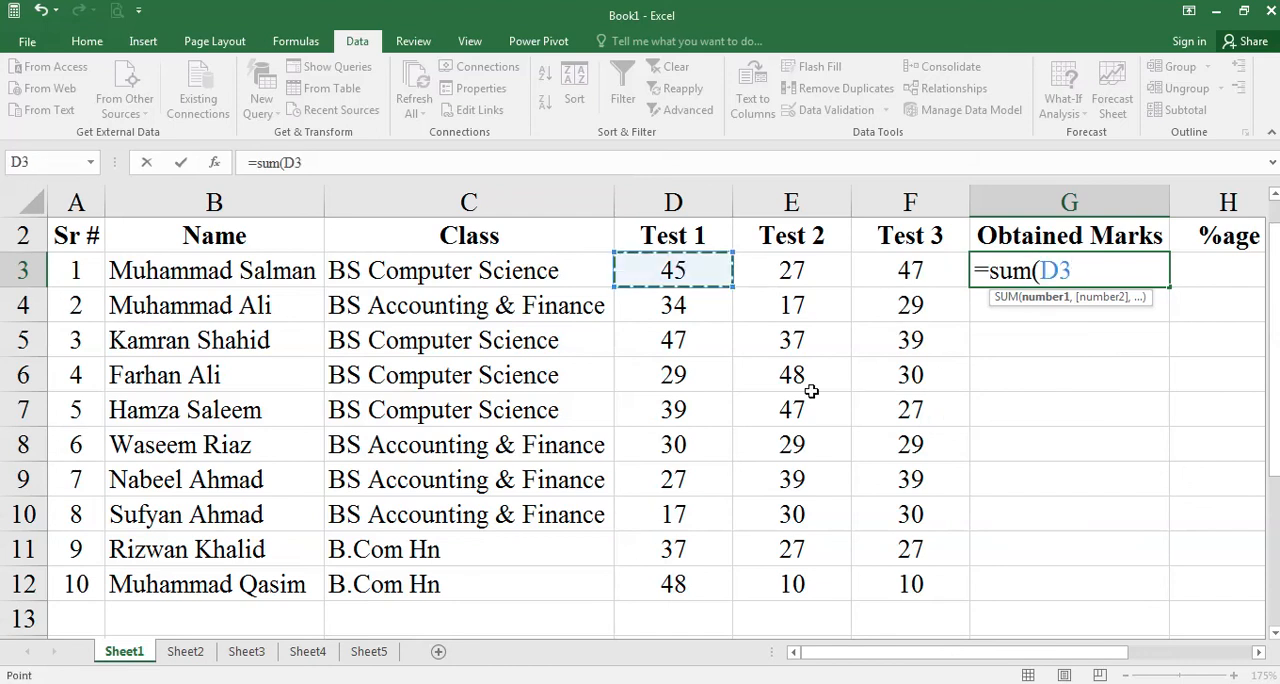
pyautogui.write(',')
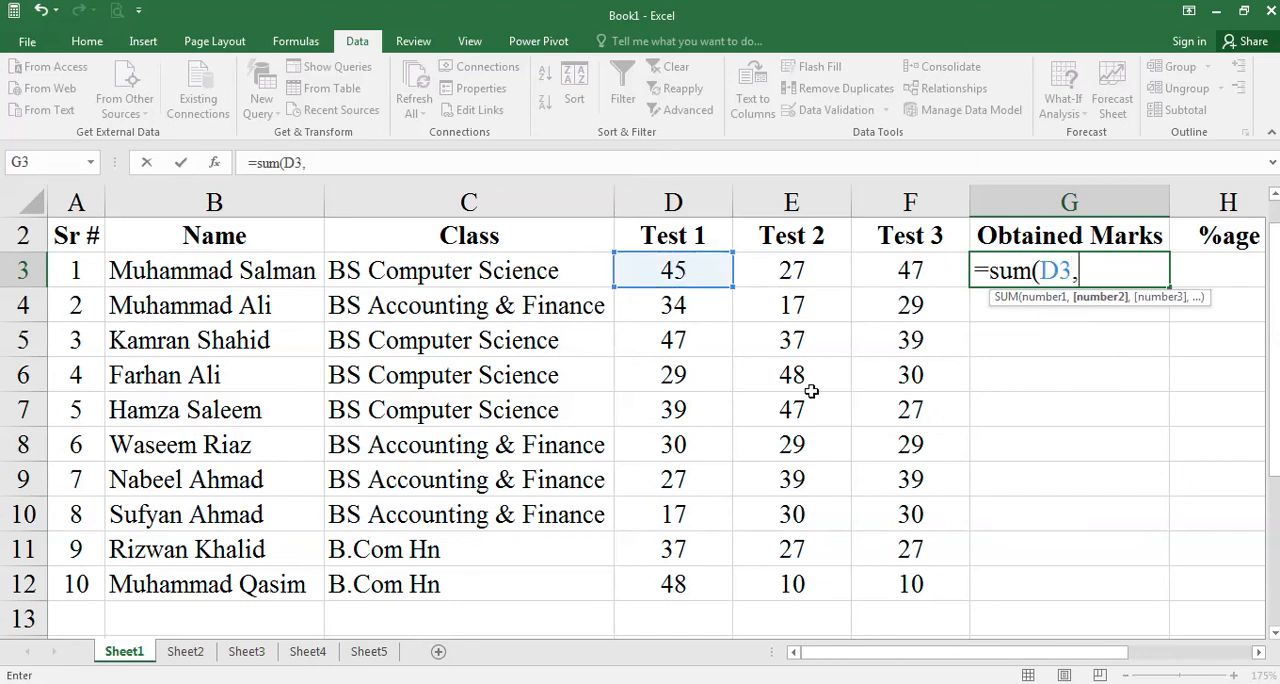
pyautogui.click(812, 271)
pyautogui.write(',')
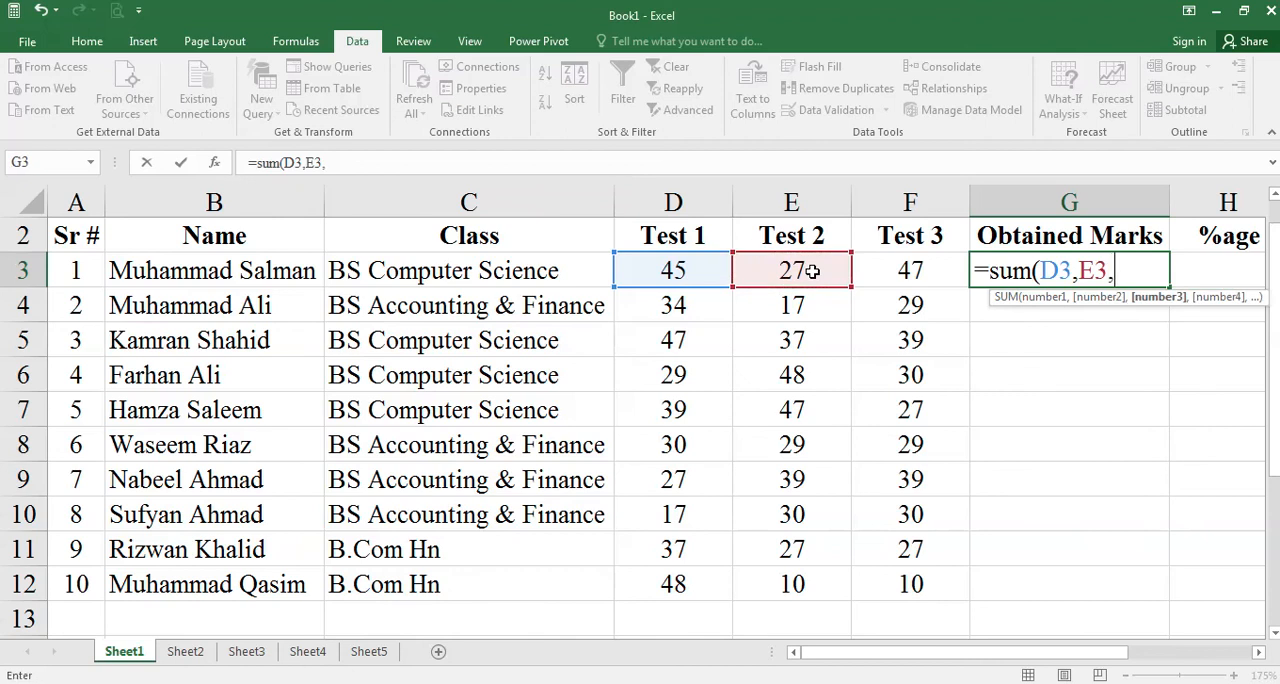
pyautogui.click(885, 272)
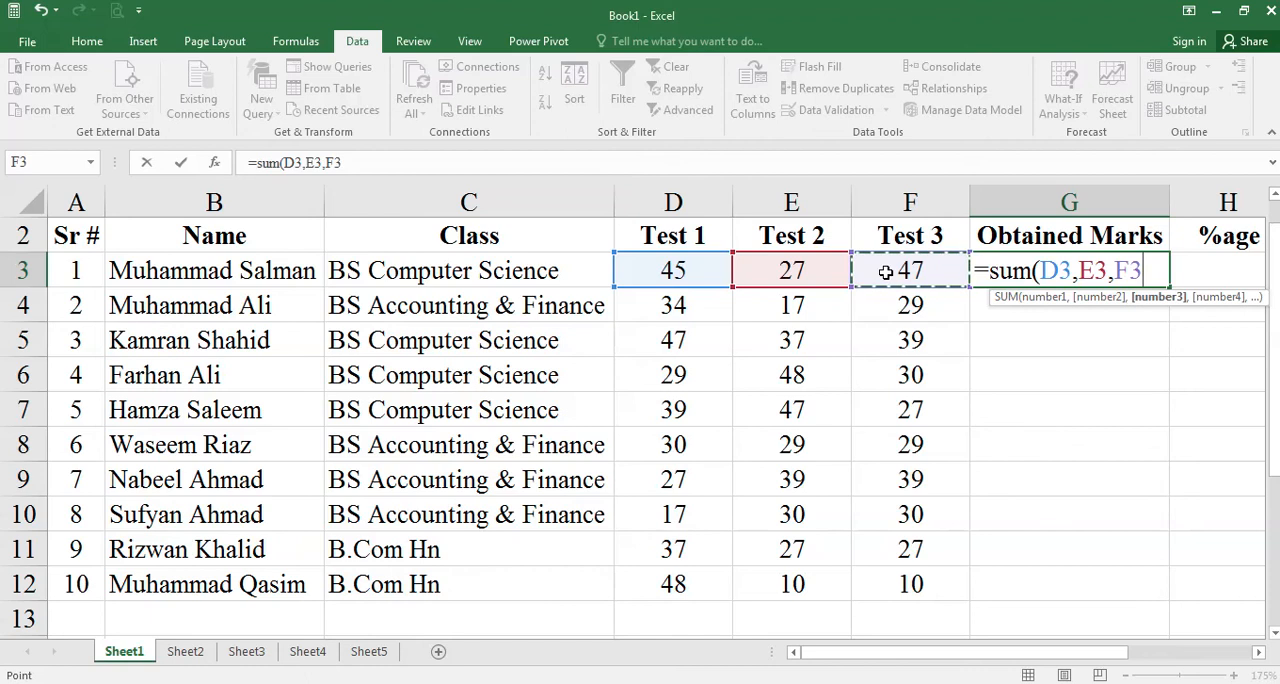
pyautogui.write(')')
pyautogui.press('Return')
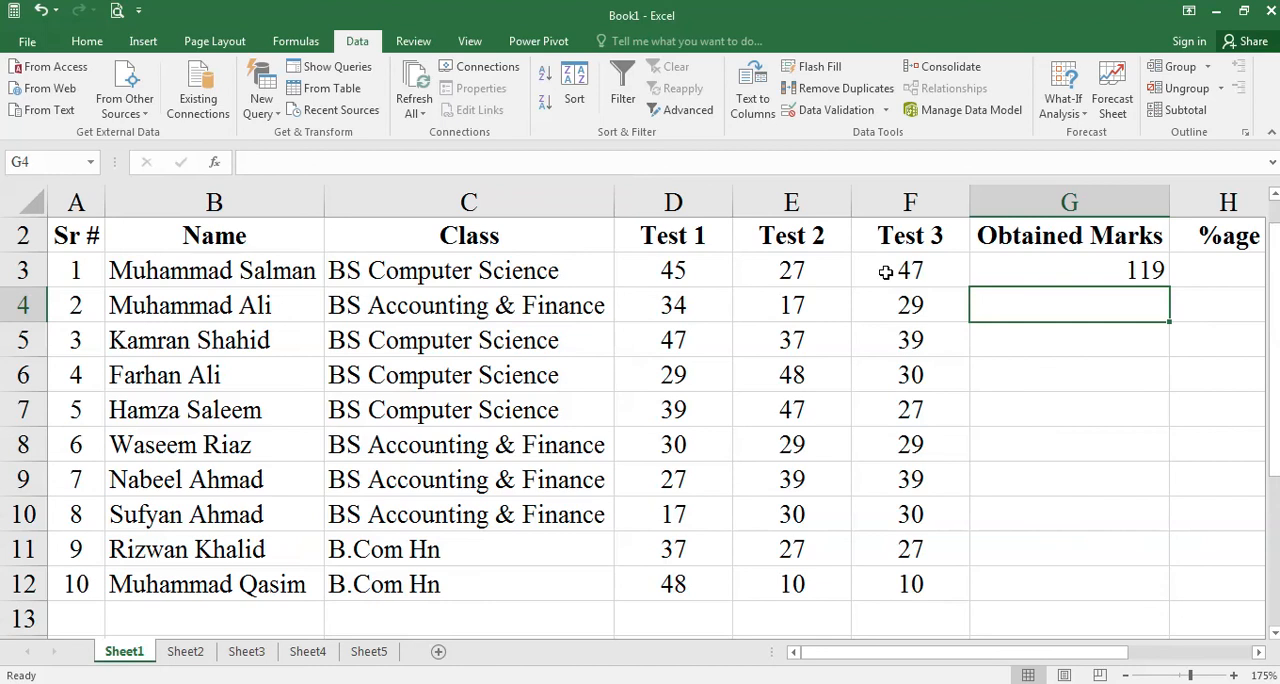
# - Clear cell G3 and total the first student's marks with the range formula =sum(D3:F3)
pyautogui.press('Up')
pyautogui.press('Delete')
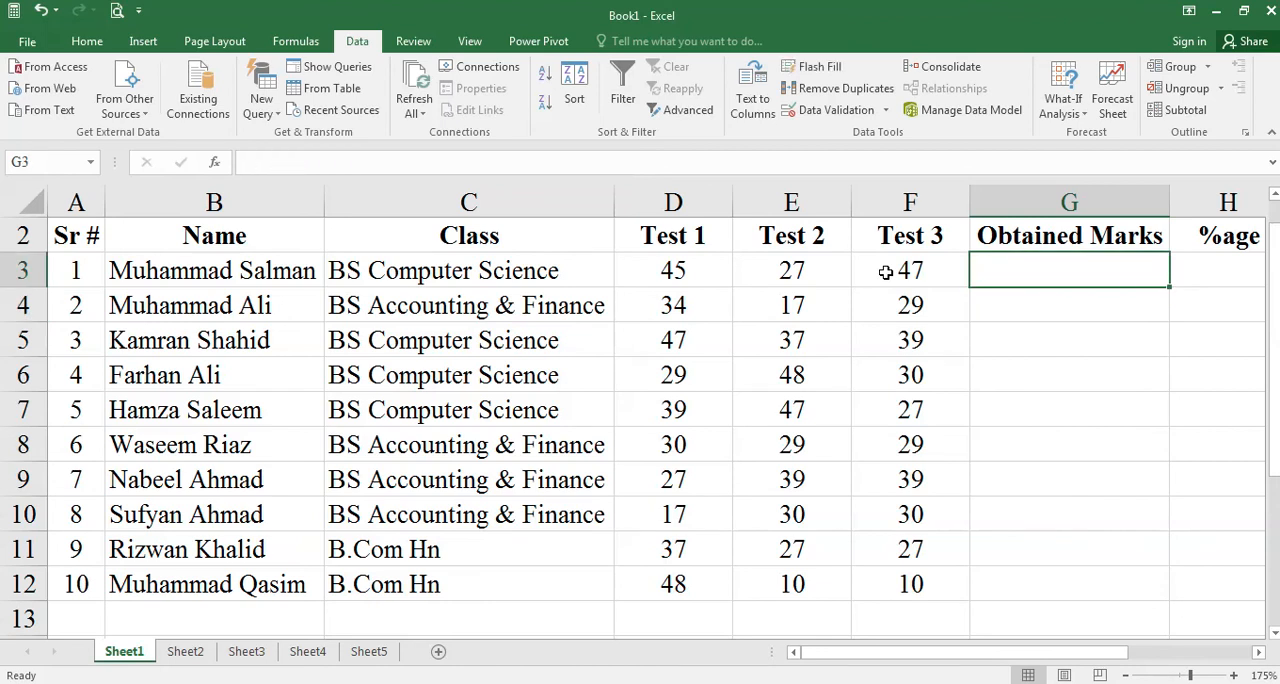
pyautogui.moveTo(684, 268); pyautogui.dragTo(905, 270)
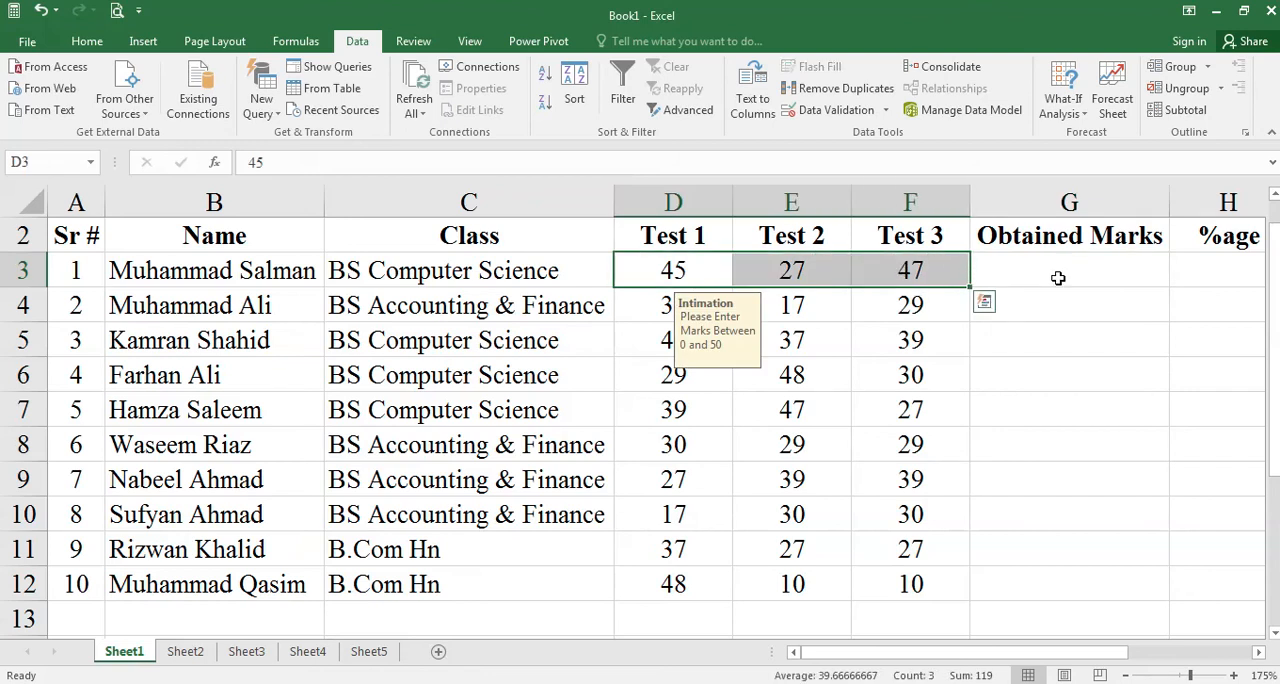
pyautogui.click(1058, 278)
pyautogui.write('=sum')
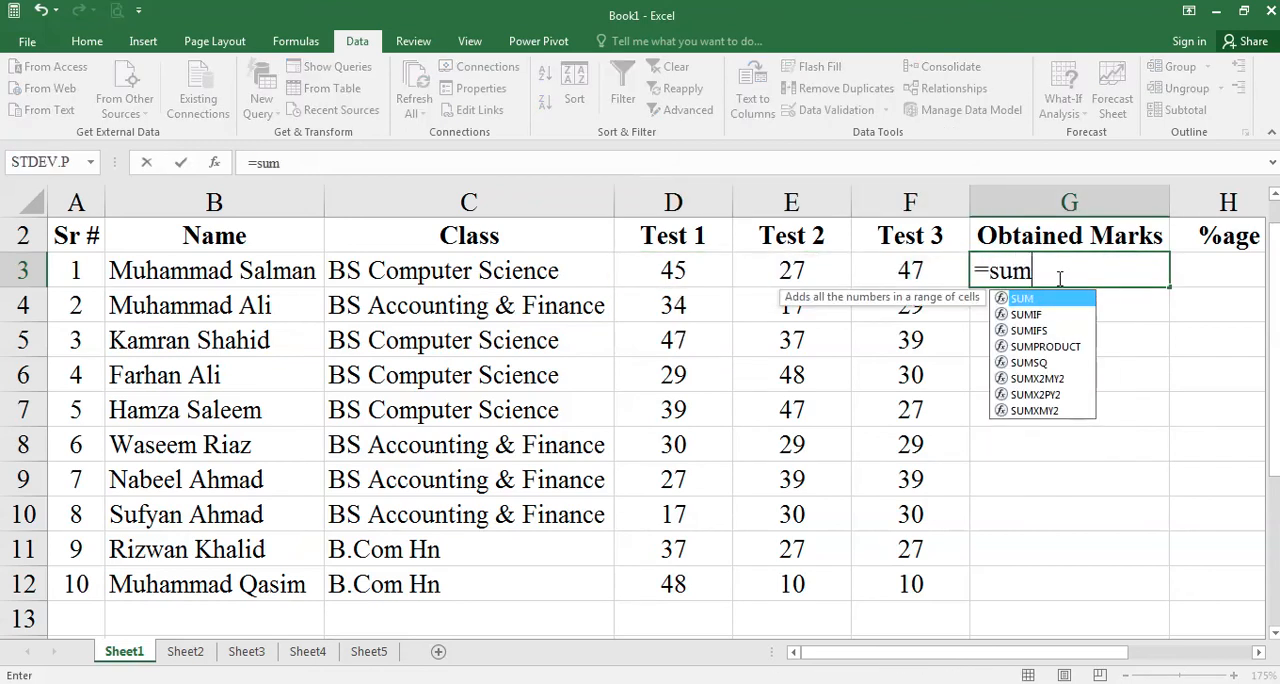
pyautogui.write('(')
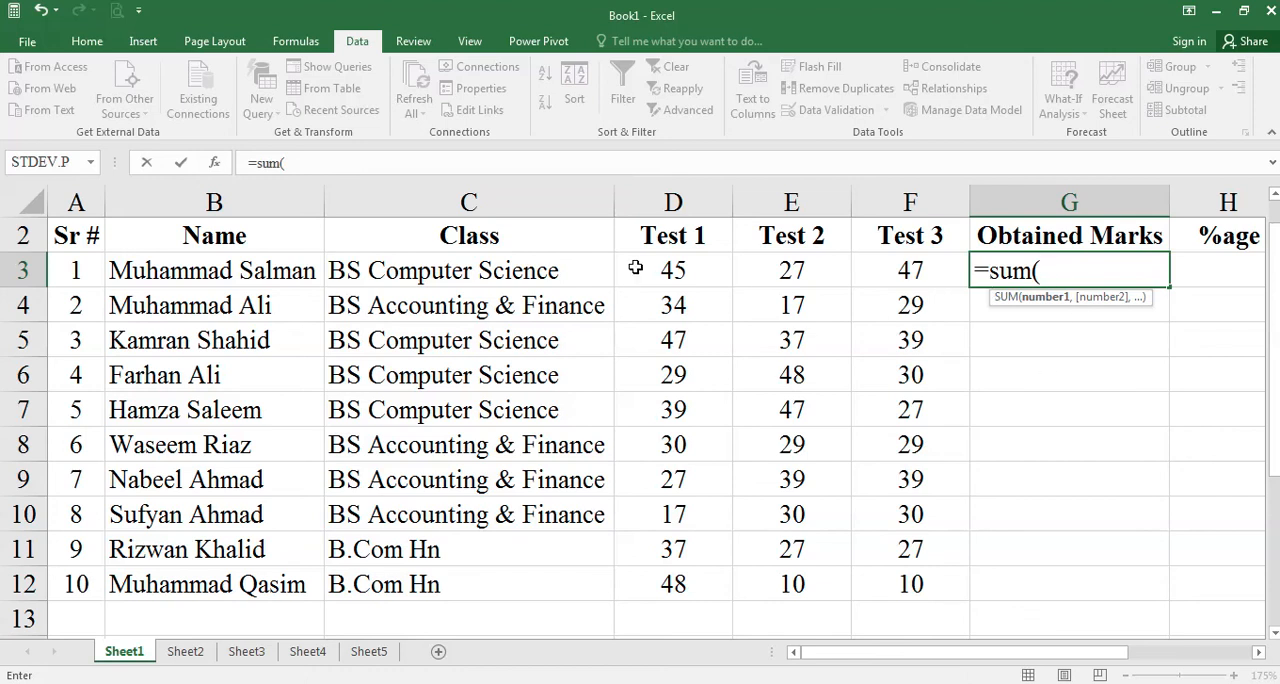
pyautogui.moveTo(635, 267); pyautogui.dragTo(936, 266)
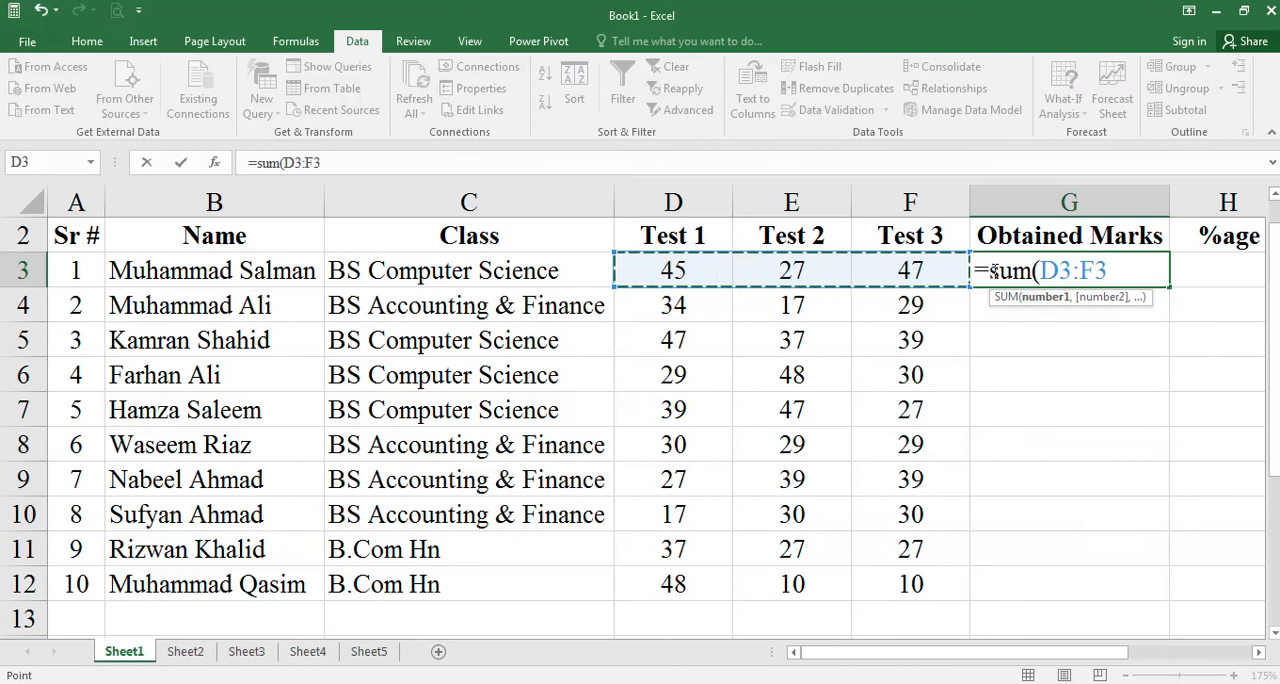
pyautogui.press('BackSpace')
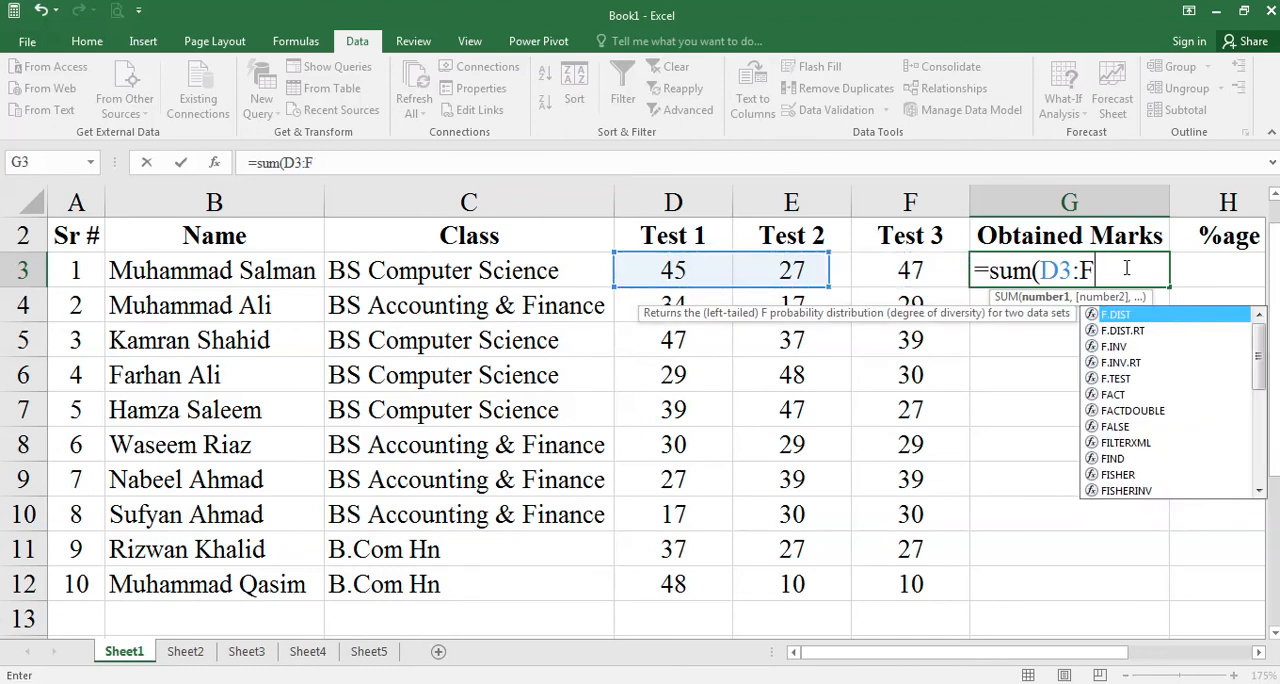
pyautogui.press('BackSpace')
pyautogui.press('BackSpace')
pyautogui.press('BackSpace')
pyautogui.write('3')
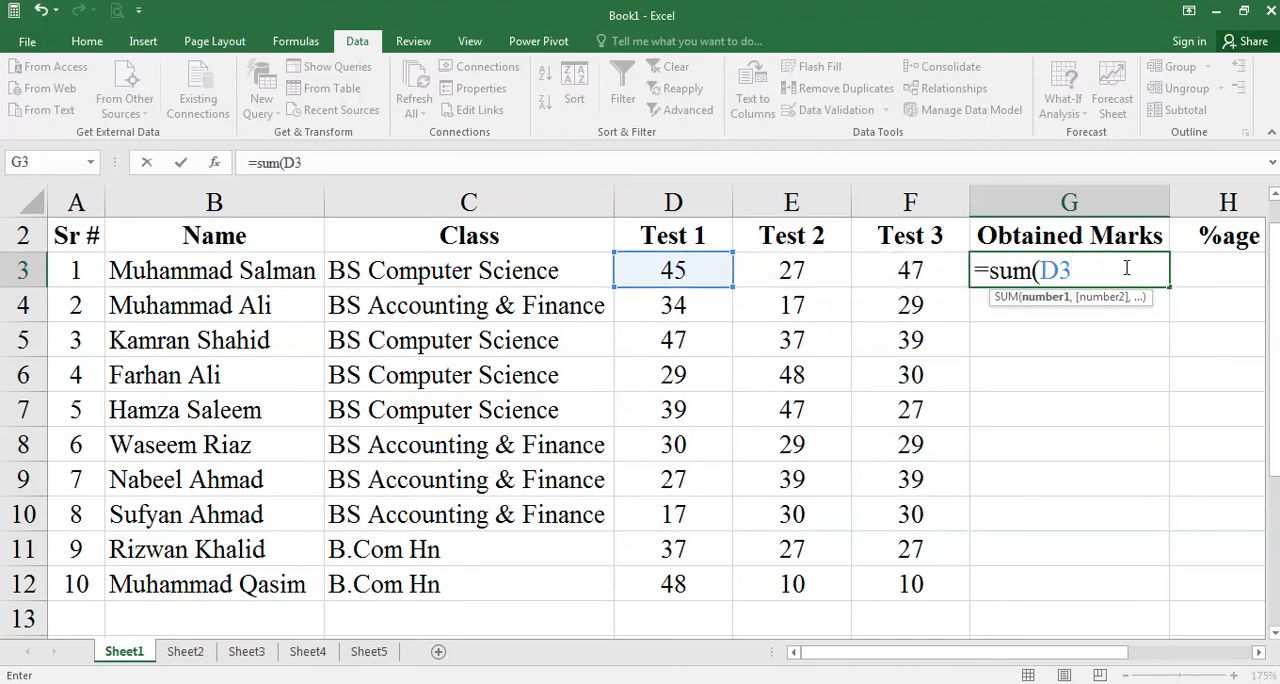
pyautogui.write(':')
pyautogui.write('F3')
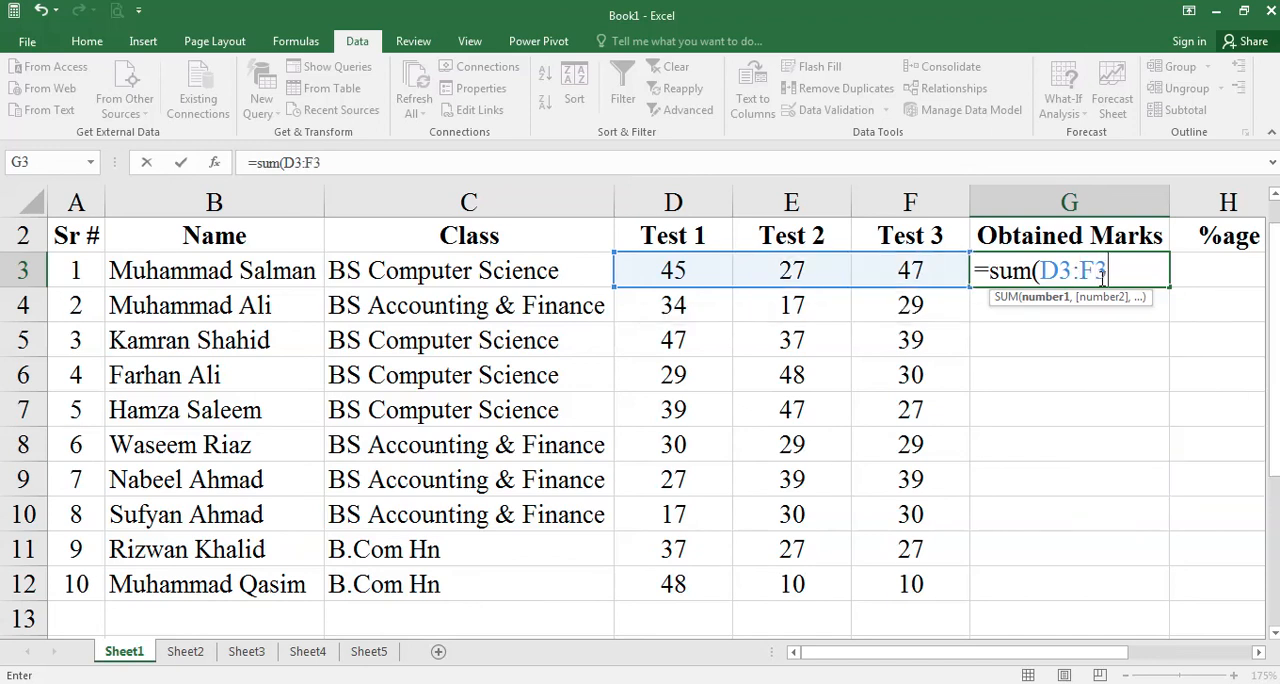
pyautogui.press('Return')
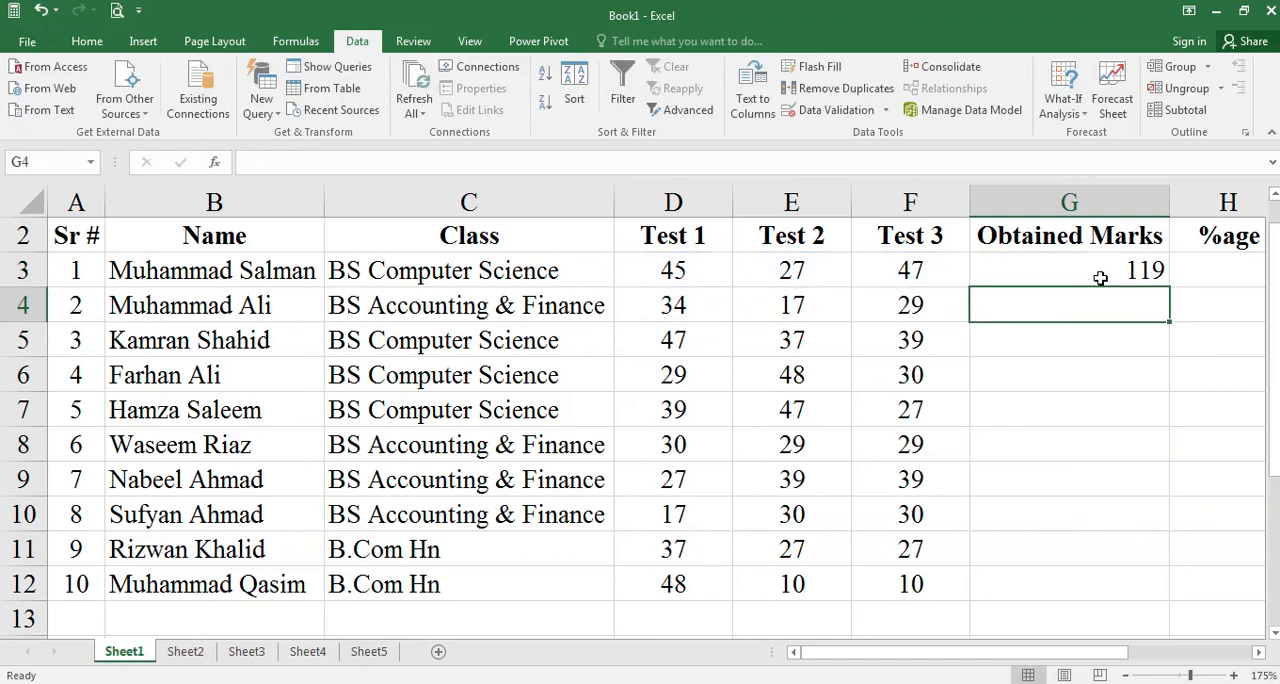
# - Open the formula in cell G3 to check its range and closing bracket, leaving it as entered
pyautogui.click(1100, 278)
pyautogui.doubleClick(1100, 278)
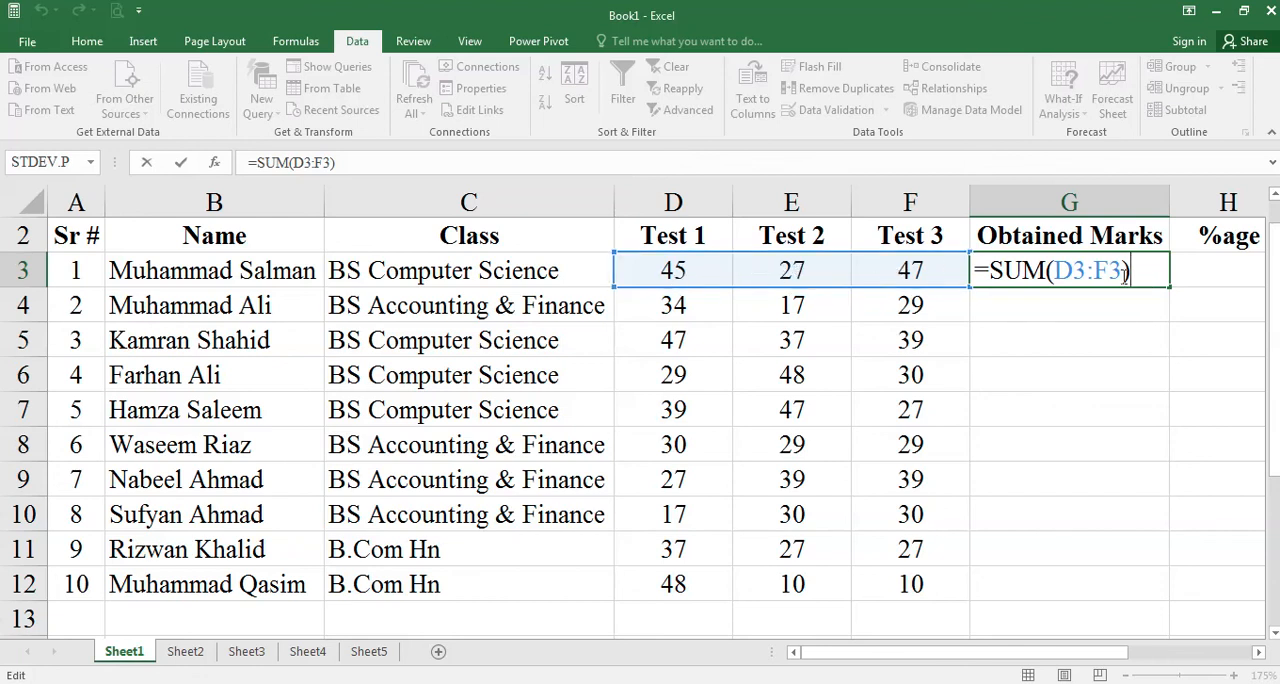
pyautogui.press('Return')
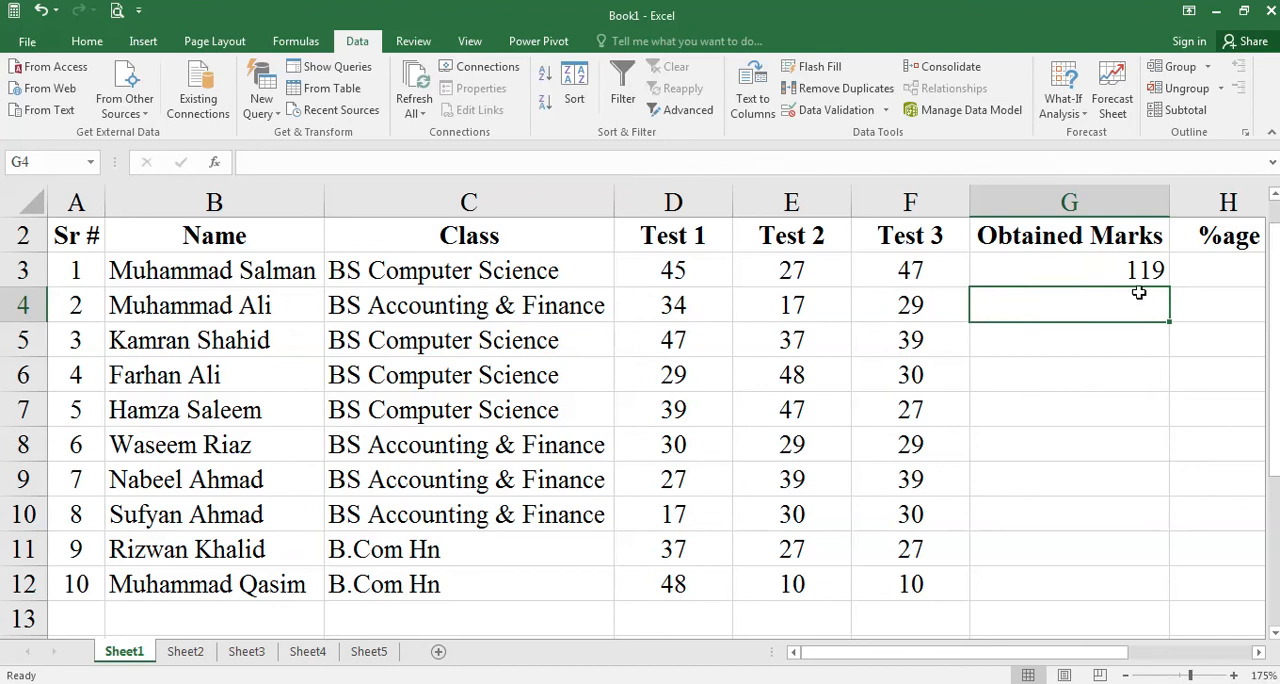
# - Clear cell G3, total D3:F3 with AutoSum, and check the formula produced in G3
pyautogui.press('Up')
pyautogui.press('Delete')
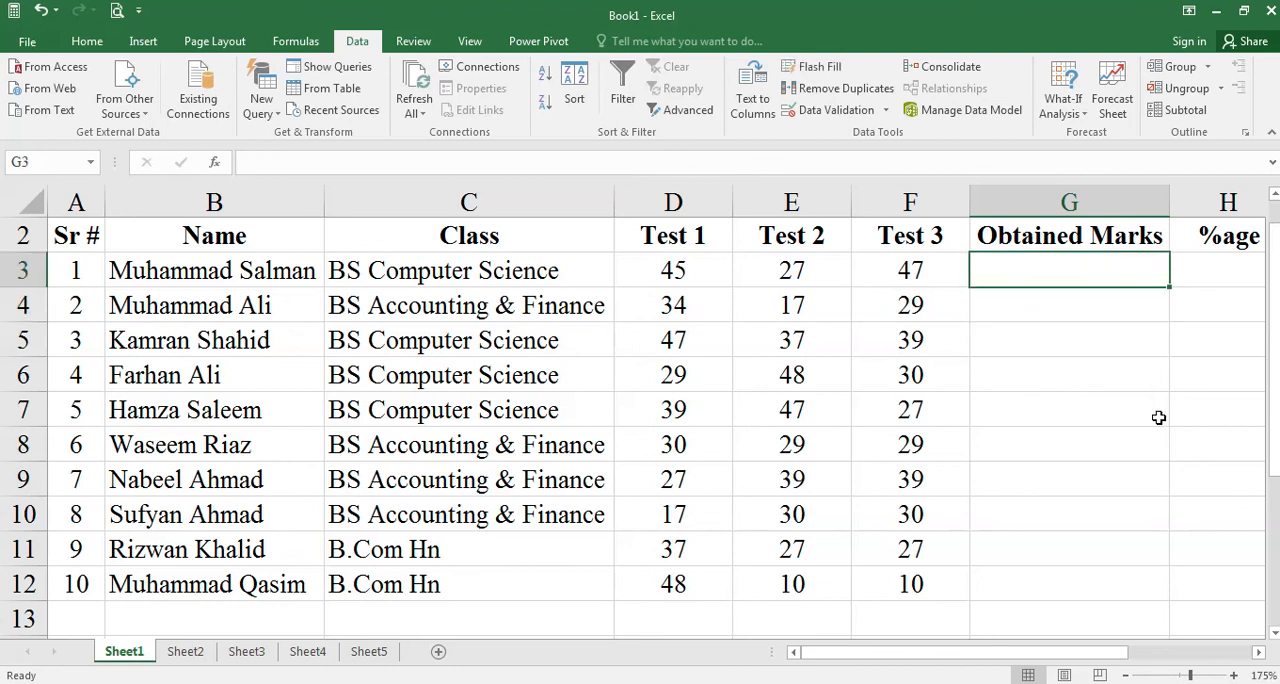
pyautogui.moveTo(680, 268); pyautogui.dragTo(951, 277)
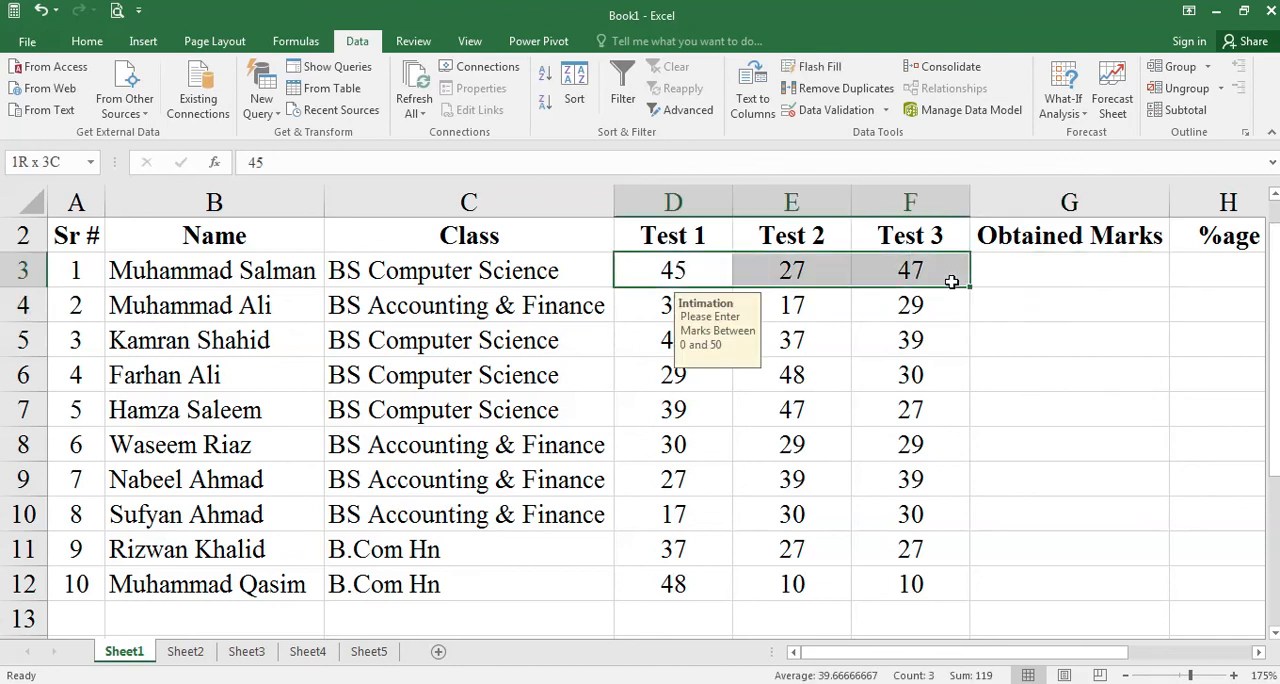
pyautogui.click(87, 41)
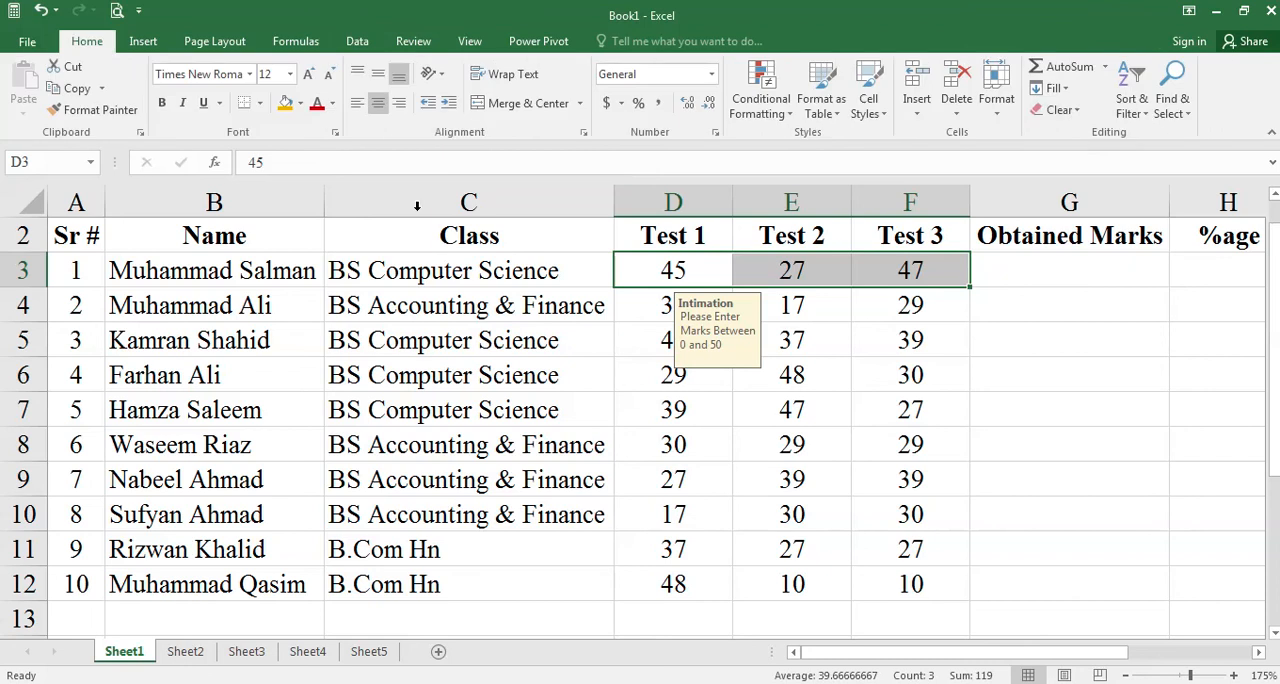
pyautogui.click(1070, 67)
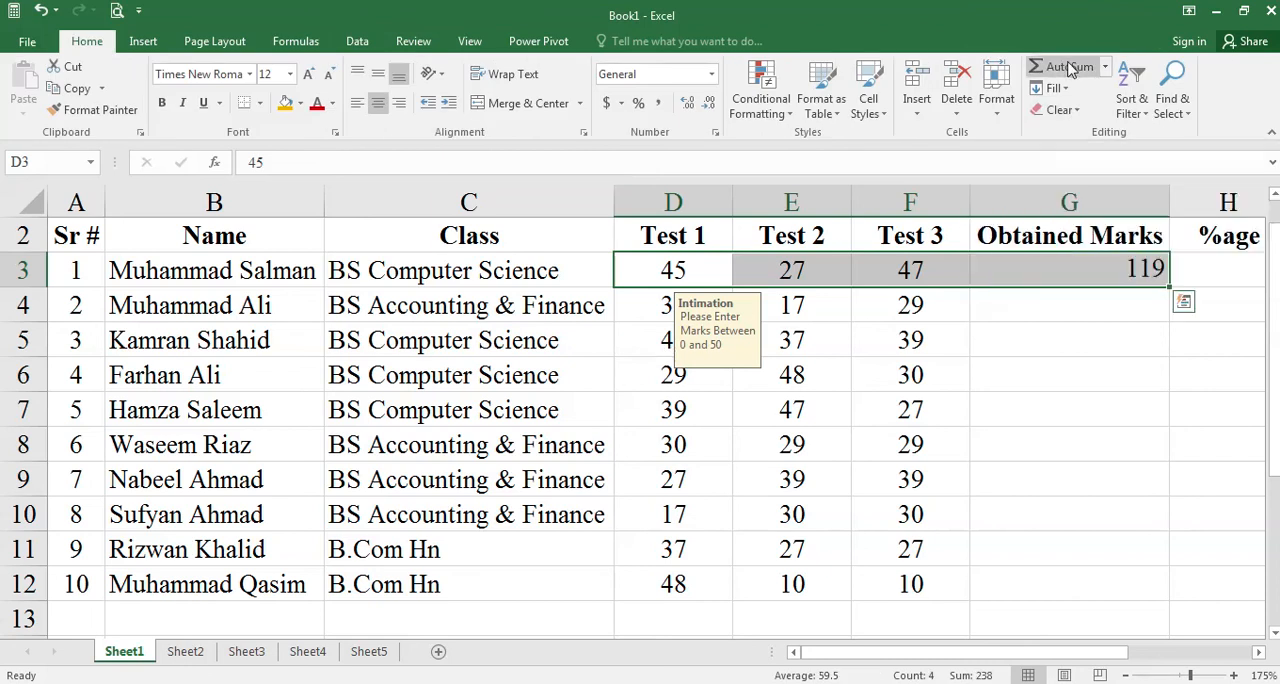
pyautogui.click(1138, 272)
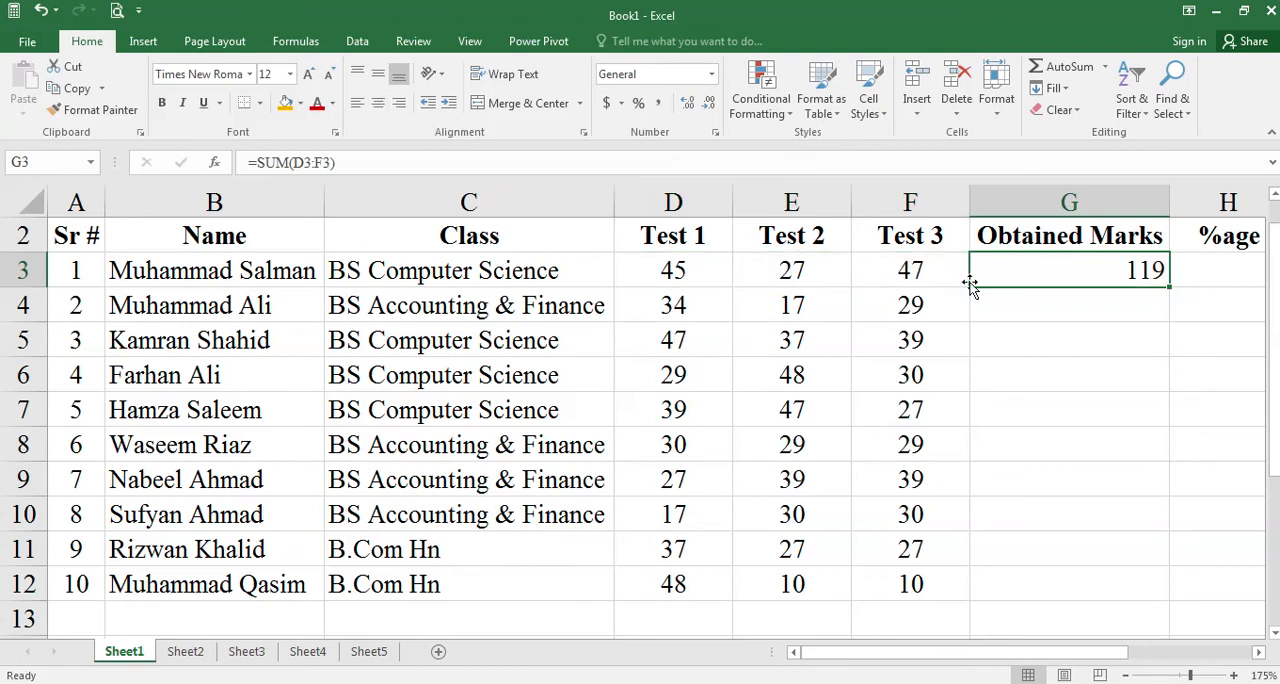
# - Delete the total in G3 and reapply AutoSum to the first student's marks in D3:F3
pyautogui.press('Delete')
pyautogui.moveTo(680, 272); pyautogui.dragTo(905, 272)
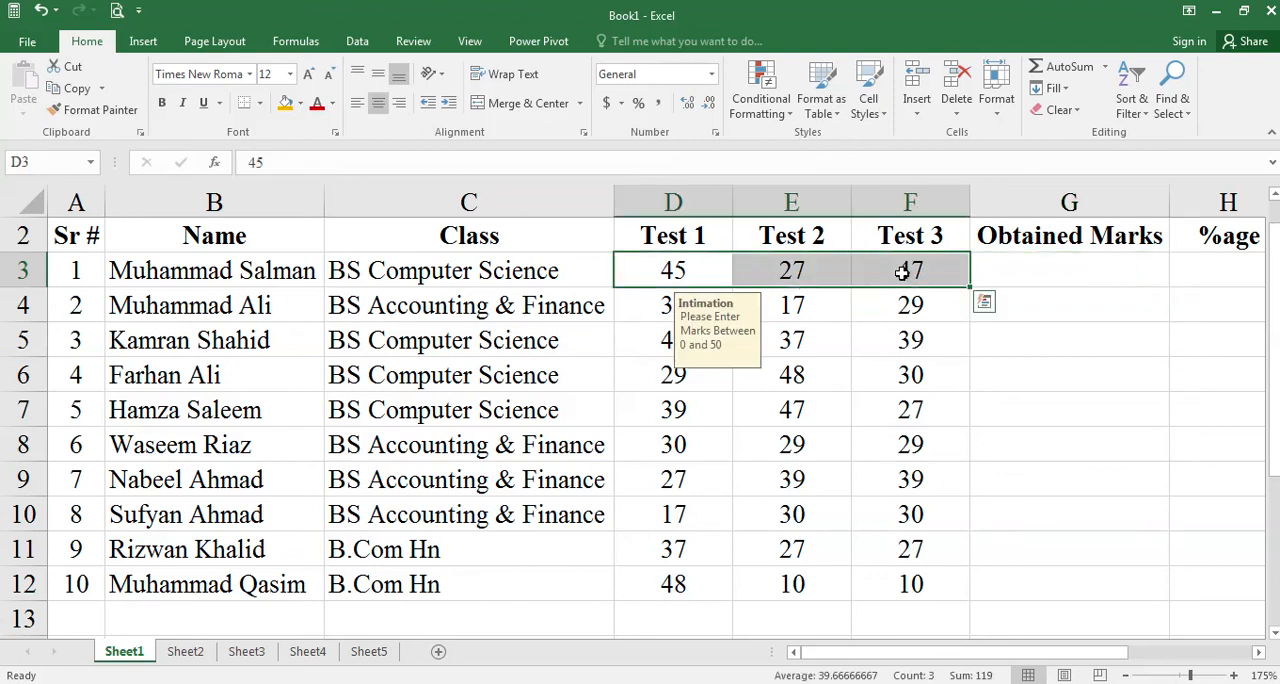
pyautogui.click(1062, 80)
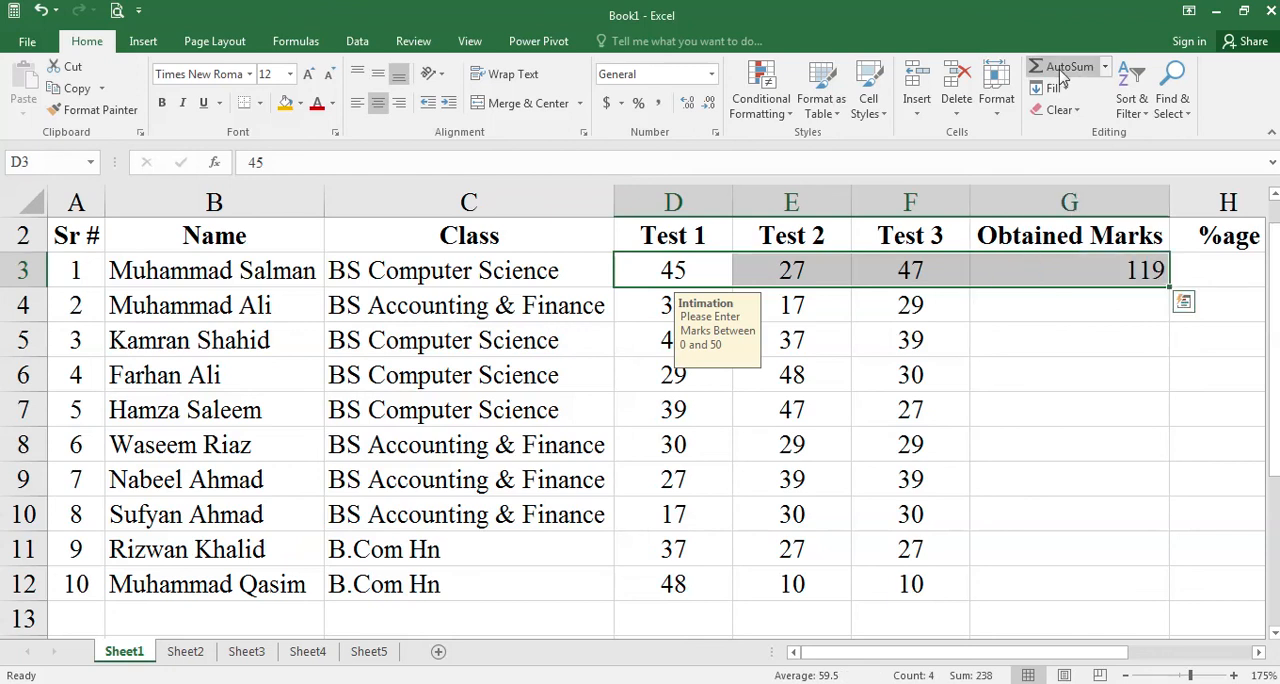
# - Total the Test 1 marks in D3:D12 with AutoSum, check the formula in D13, and delete that total
pyautogui.click(1083, 338)
pyautogui.moveTo(665, 272); pyautogui.dragTo(688, 575)
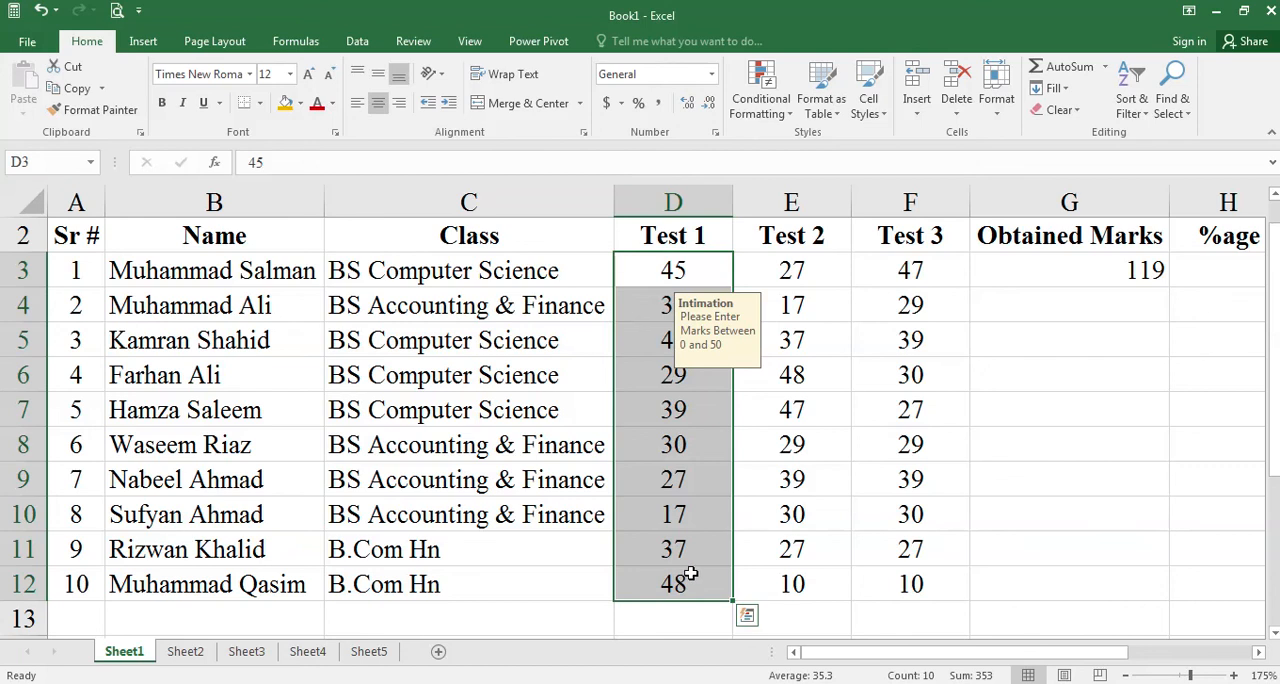
pyautogui.click(1062, 67)
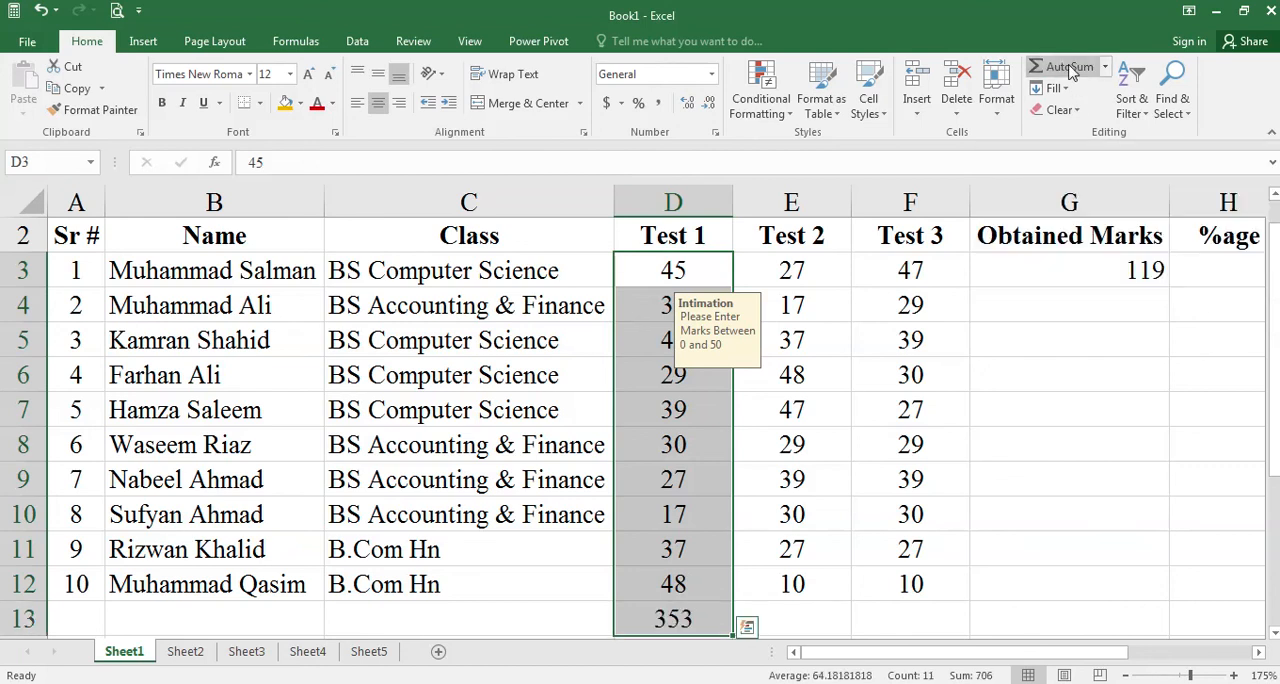
pyautogui.click(700, 610)
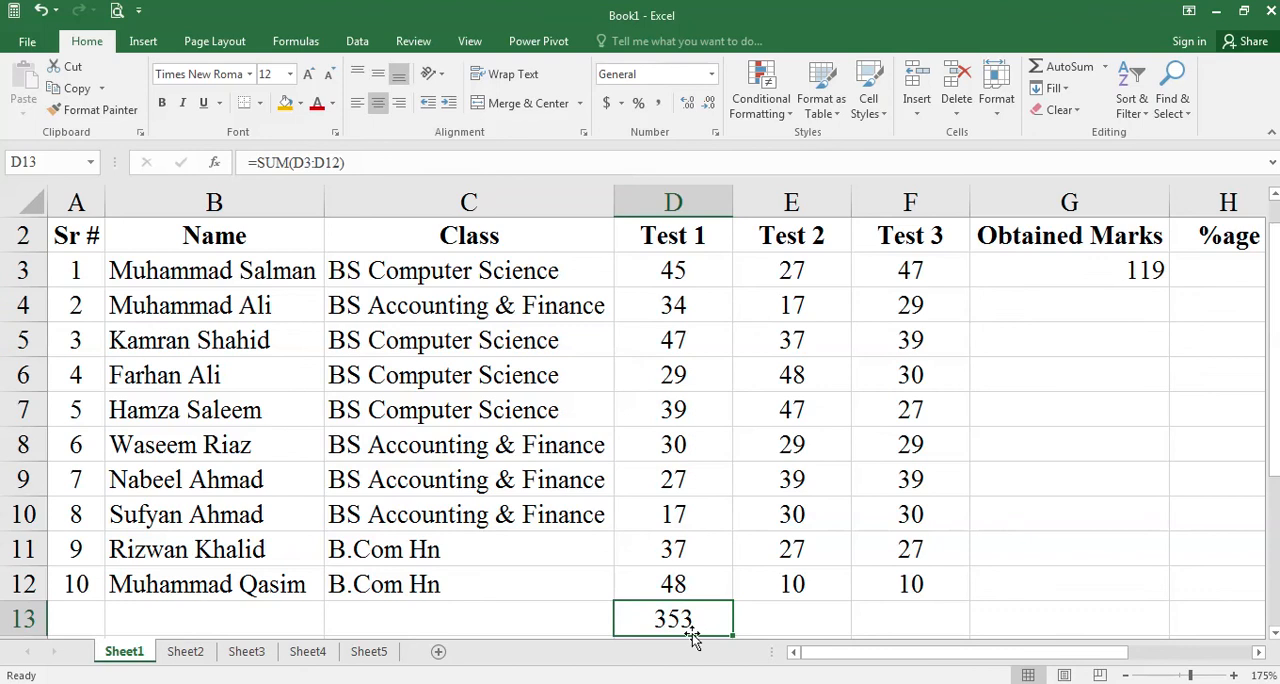
pyautogui.press('Delete')
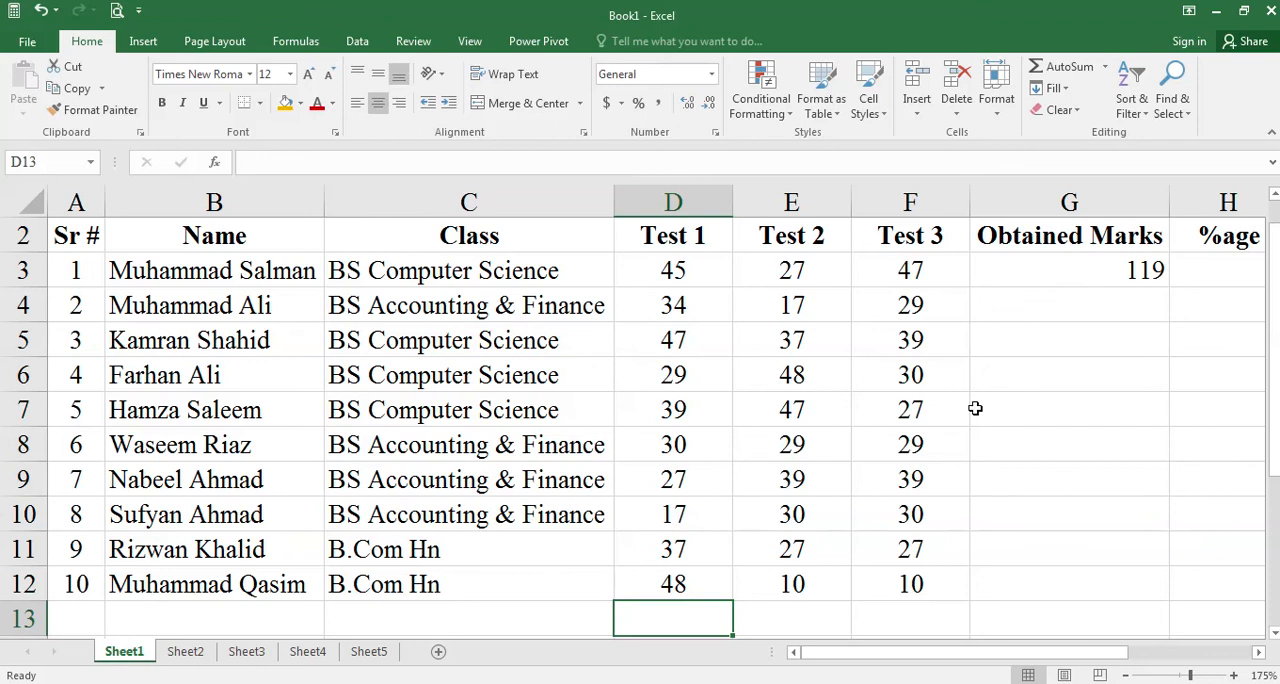
# - Center the contents of the Obtained Marks column G horizontally
pyautogui.click(1109, 197)
pyautogui.click(378, 104)
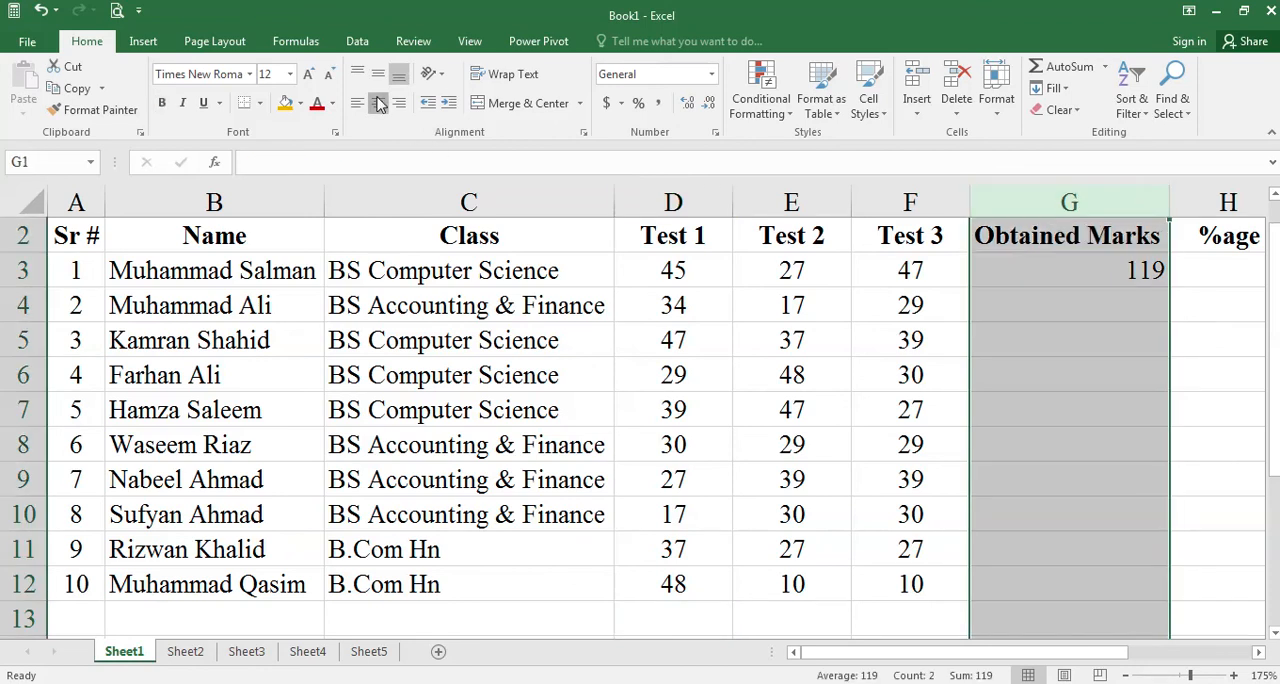
pyautogui.click(378, 104)
pyautogui.click(1131, 377)
# - Try filling the SUM formula from G3 down to G12 for all students, and undo the fill
pyautogui.scroll(-1, 1083, 346)
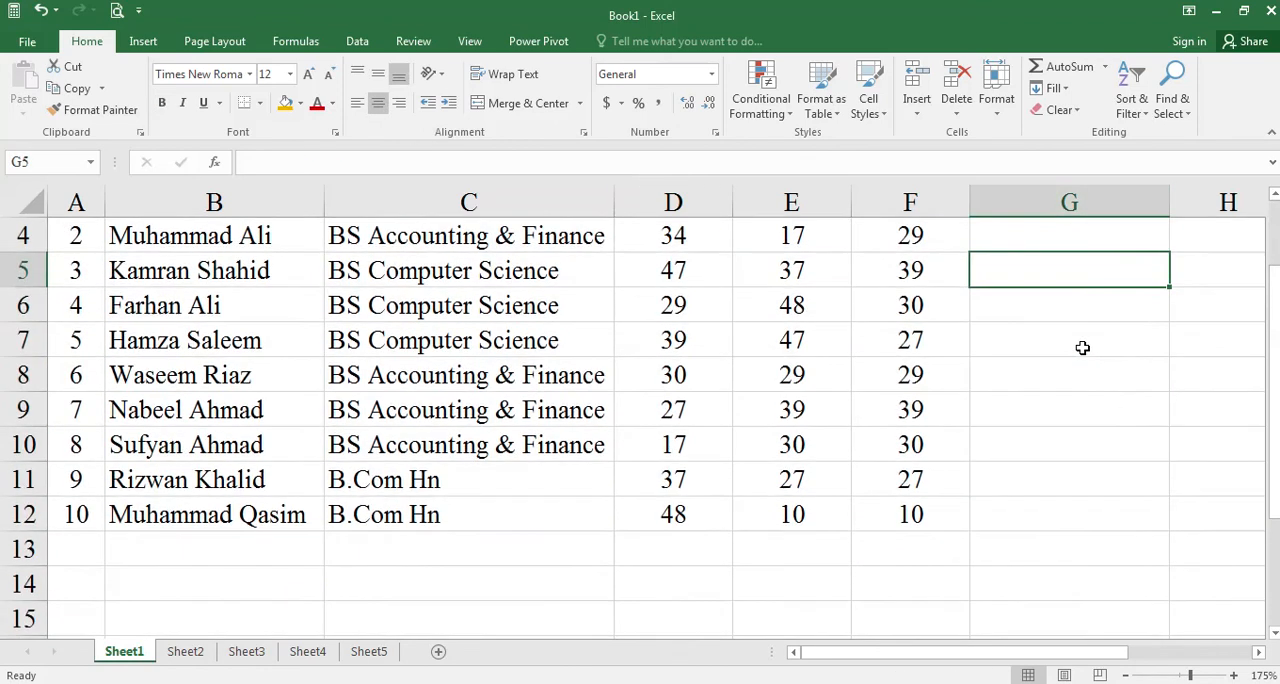
pyautogui.scroll(1, 1083, 346)
pyautogui.click(1091, 336)
pyautogui.click(1110, 306)
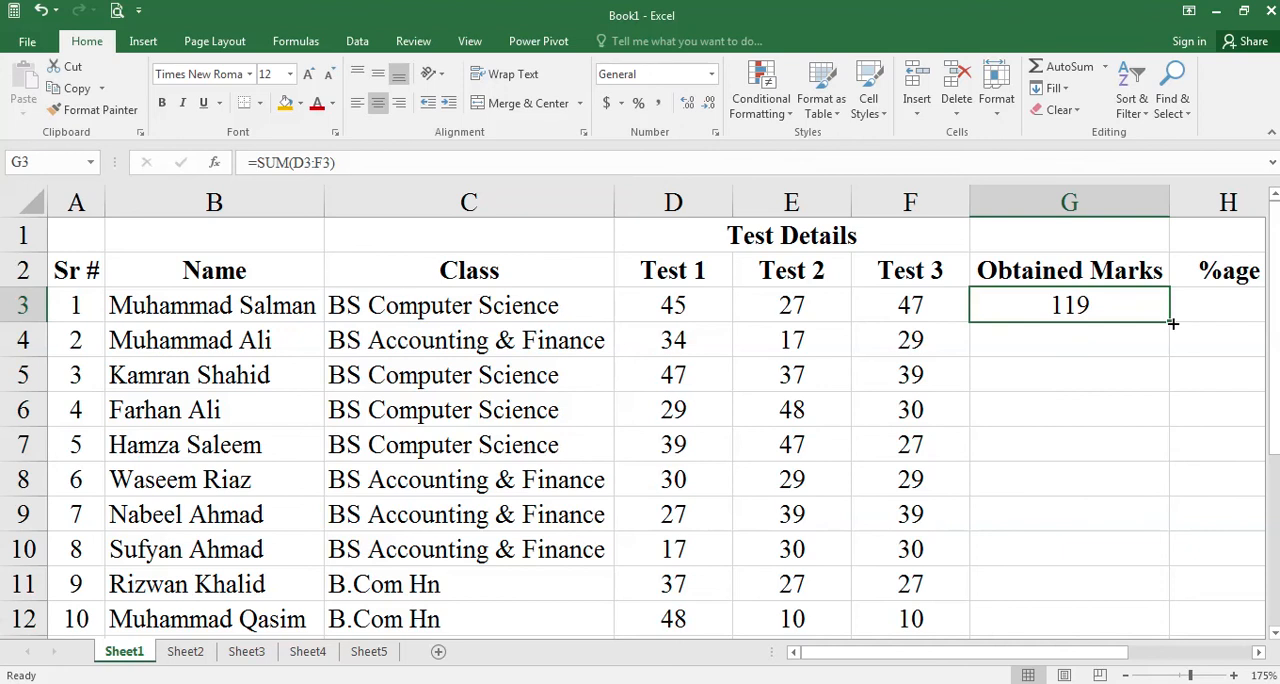
pyautogui.scroll(1, 1168, 343)
pyautogui.moveTo(1172, 323); pyautogui.dragTo(1157, 555)
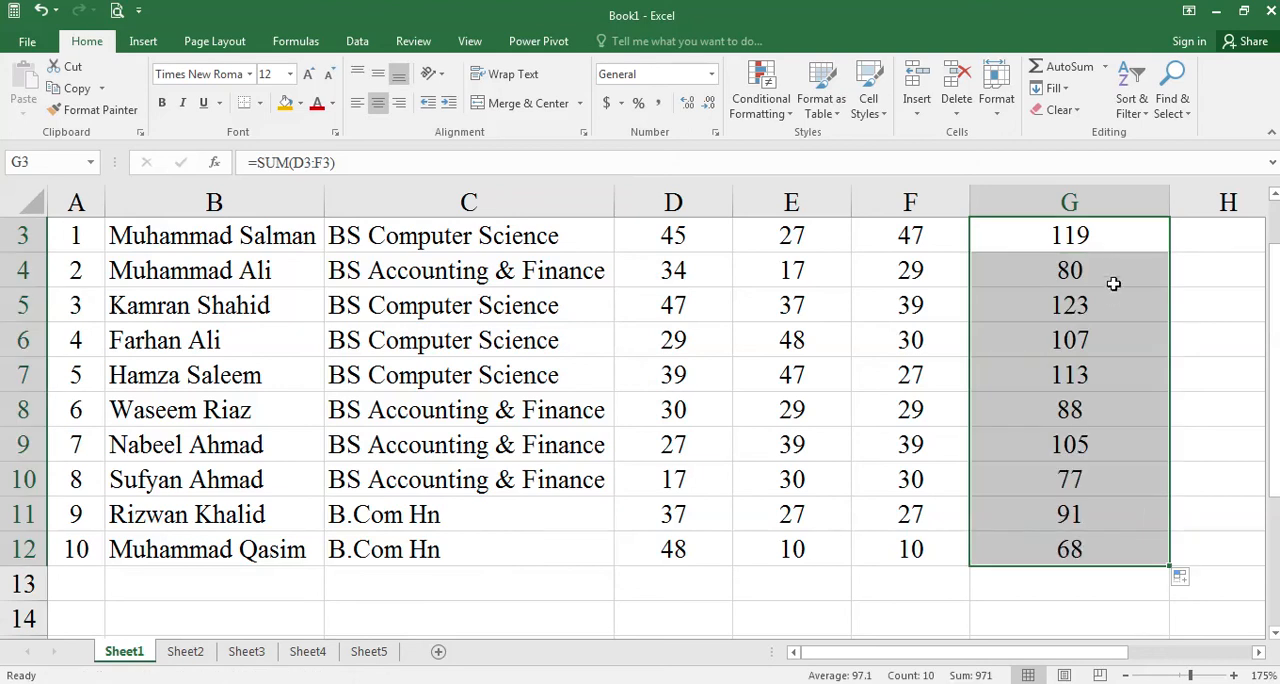
pyautogui.hotkey('ctrl', 'z')
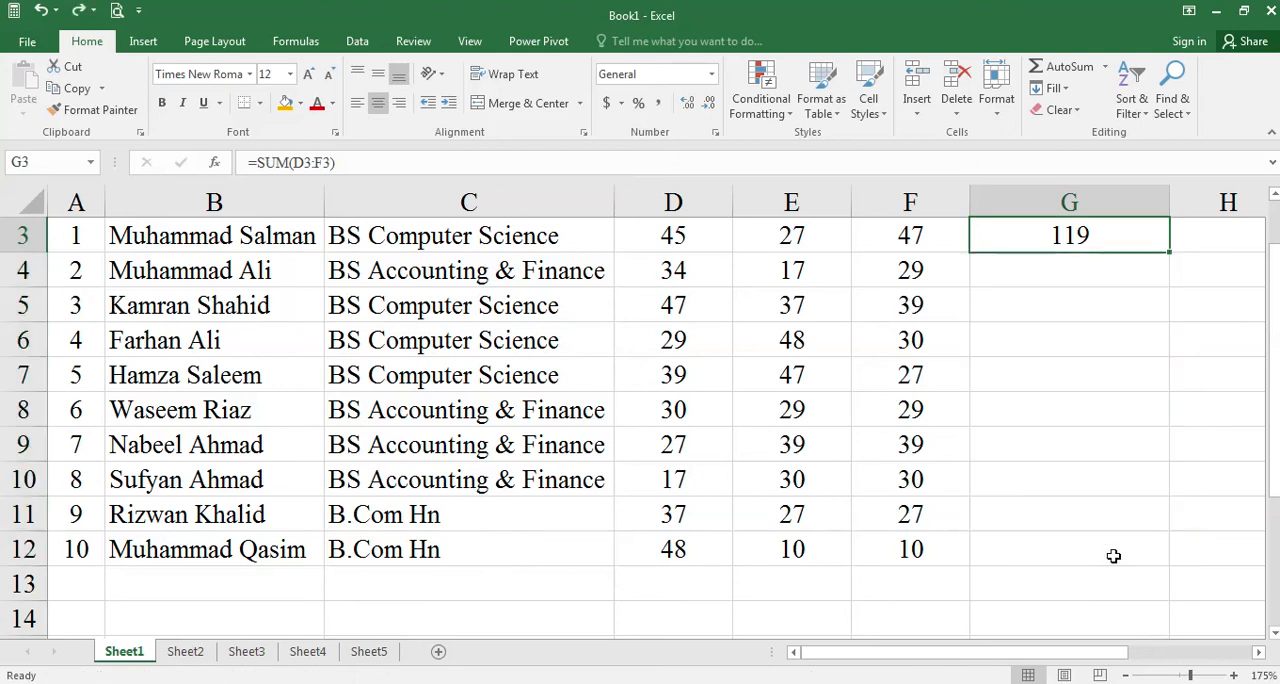
# - Fill the SUM formula from G3 down to G12 for all students
pyautogui.click(1117, 380)
pyautogui.scroll(1, 1118, 383)
pyautogui.click(1136, 300)
pyautogui.scroll(-1, 1134, 358)
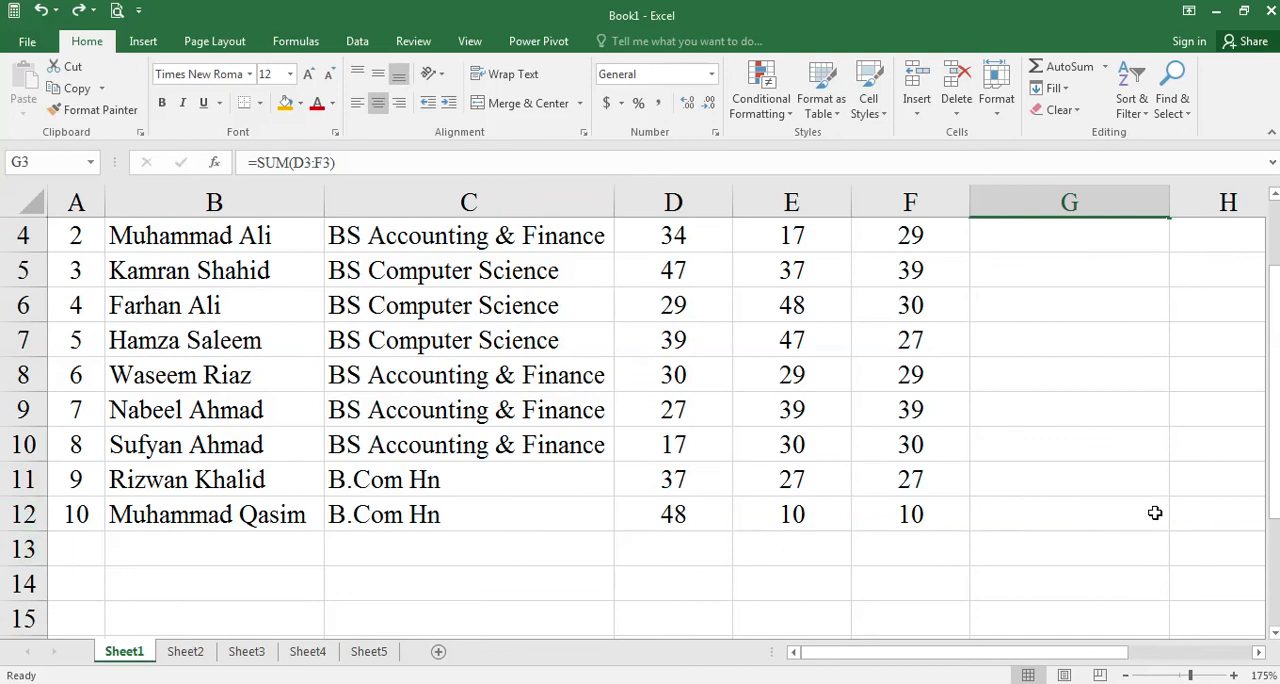
pyautogui.scroll(1, 1152, 450)
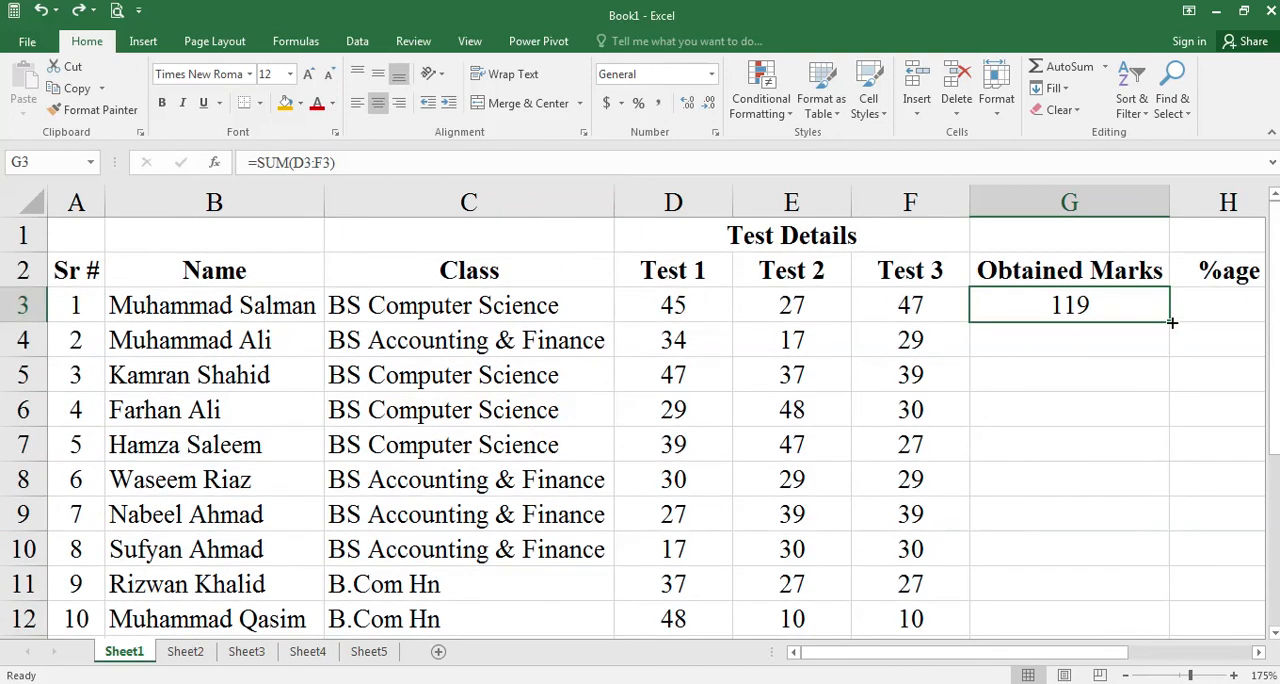
pyautogui.doubleClick(1172, 322)
pyautogui.scroll(-1, 1168, 334)
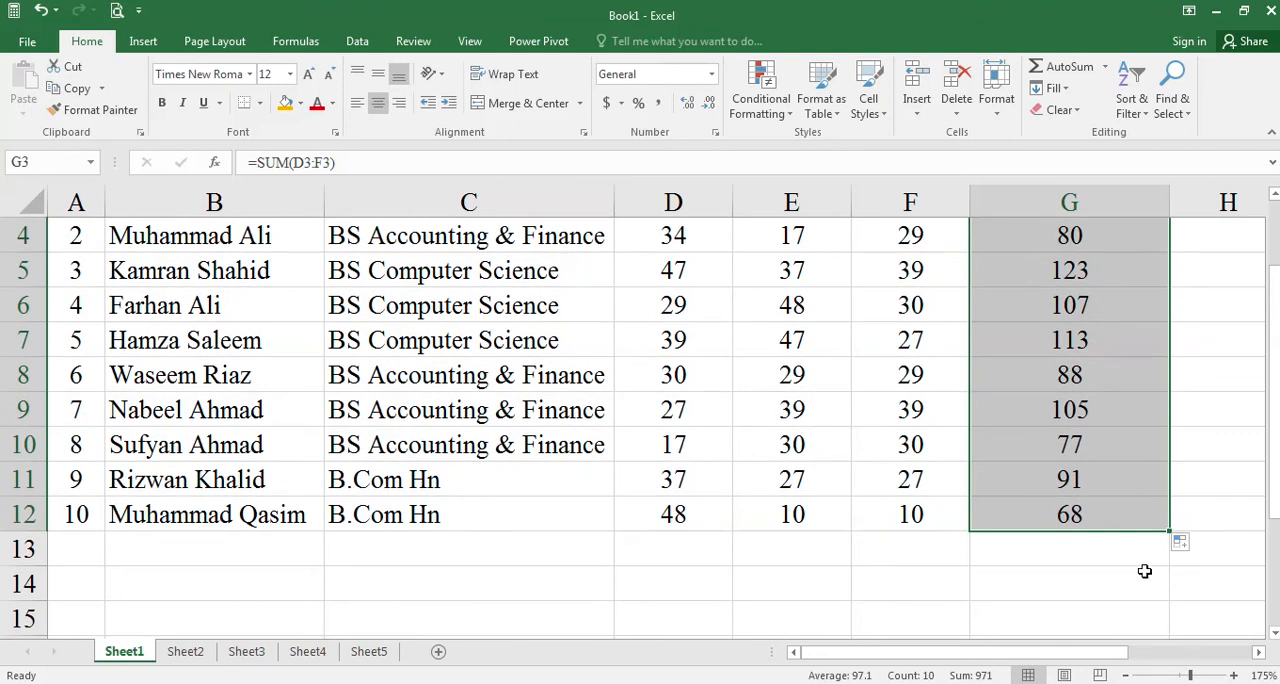
pyautogui.scroll(1, 1145, 571)
# - Inspect the filled SUM formulas in G3 to G7 one by one and check which cell ranges they reference
pyautogui.click(1036, 291)
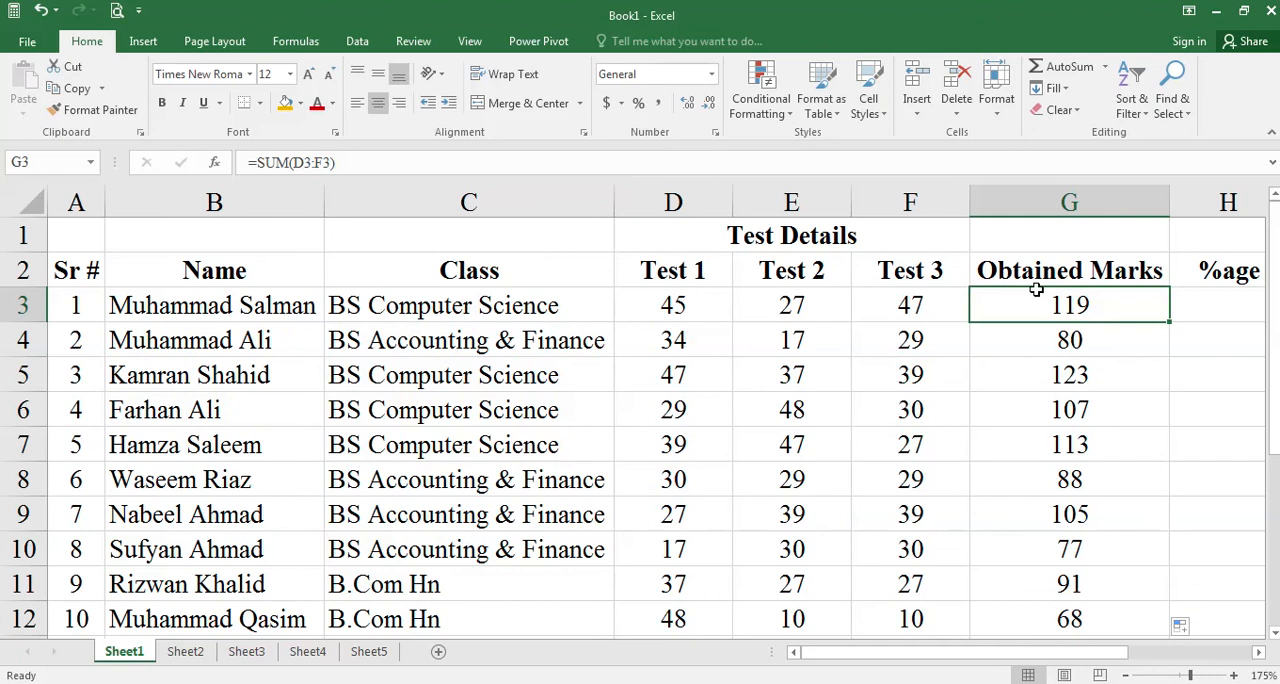
pyautogui.press('F2')
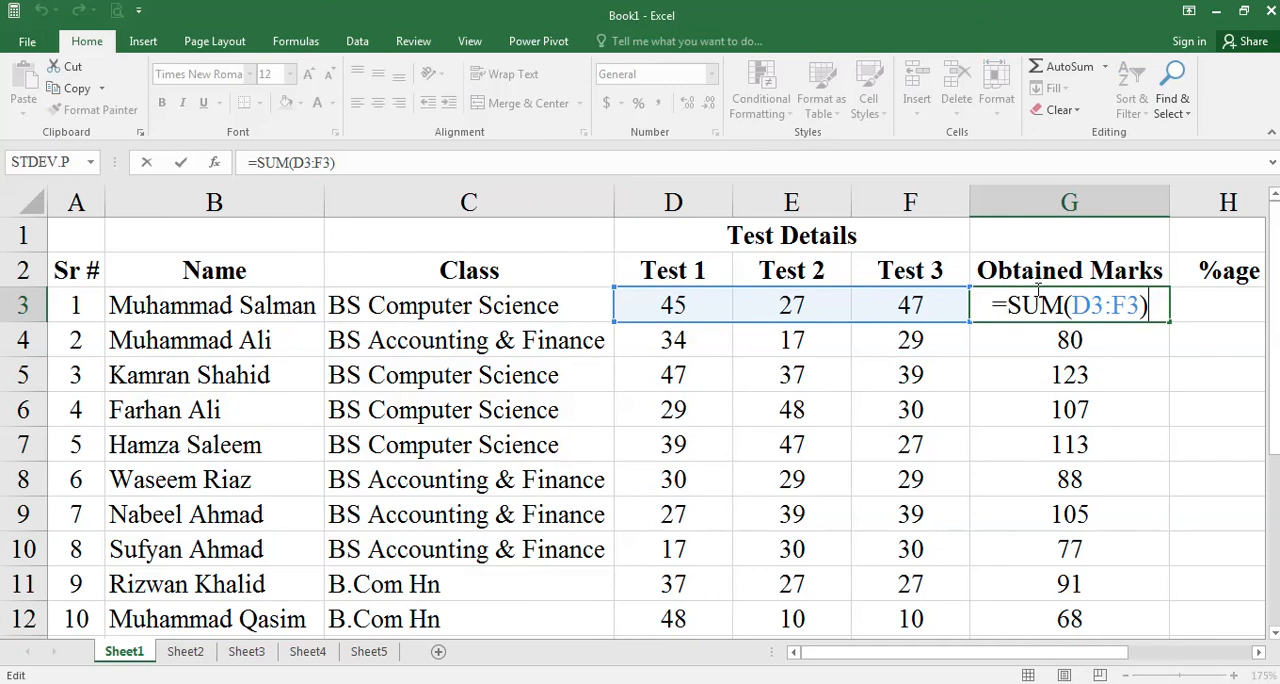
pyautogui.press('Return')
pyautogui.press('Down')
pyautogui.press('Up')
pyautogui.press('F2')
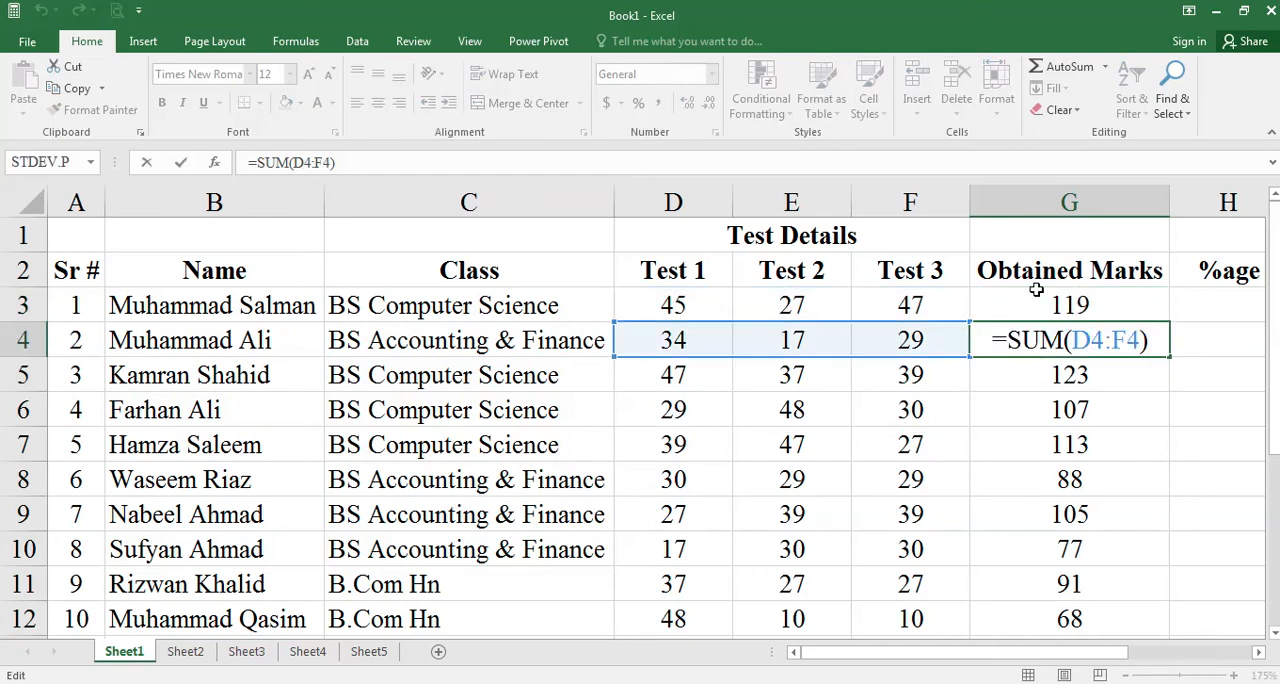
pyautogui.press('Return')
pyautogui.press('F2')
pyautogui.press('Return')
pyautogui.press('F2')
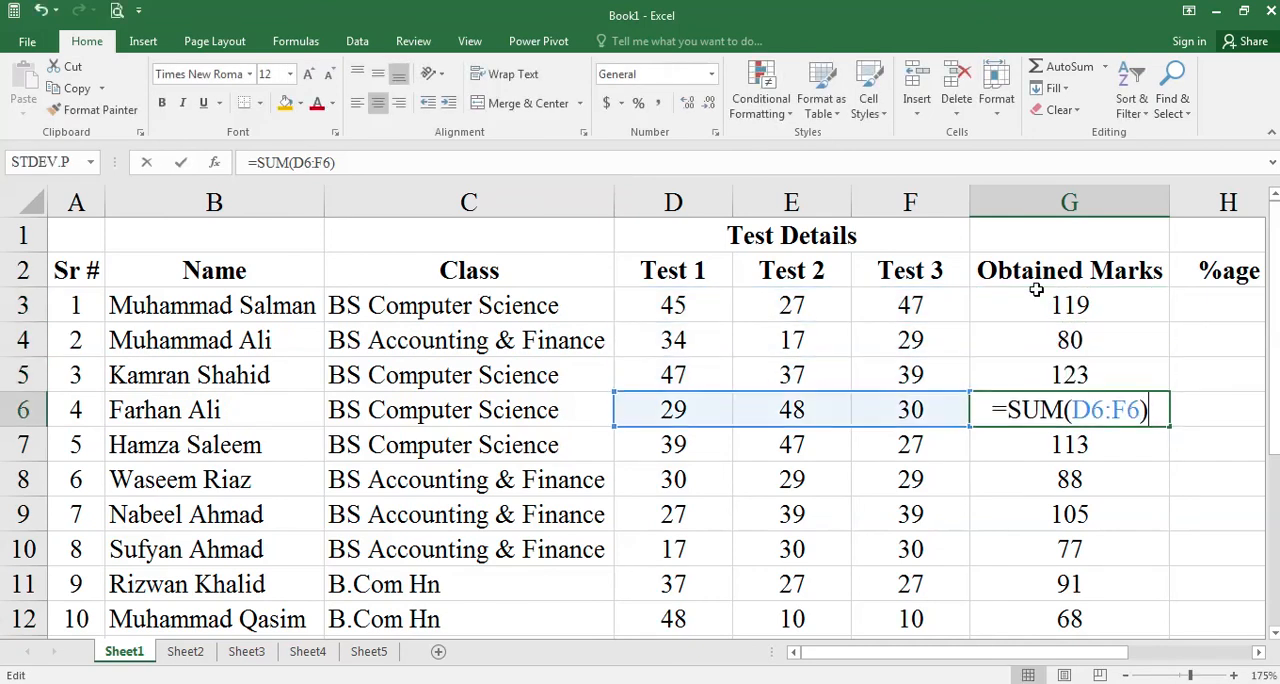
pyautogui.press('Return')
pyautogui.press('F2')
pyautogui.press('Return')
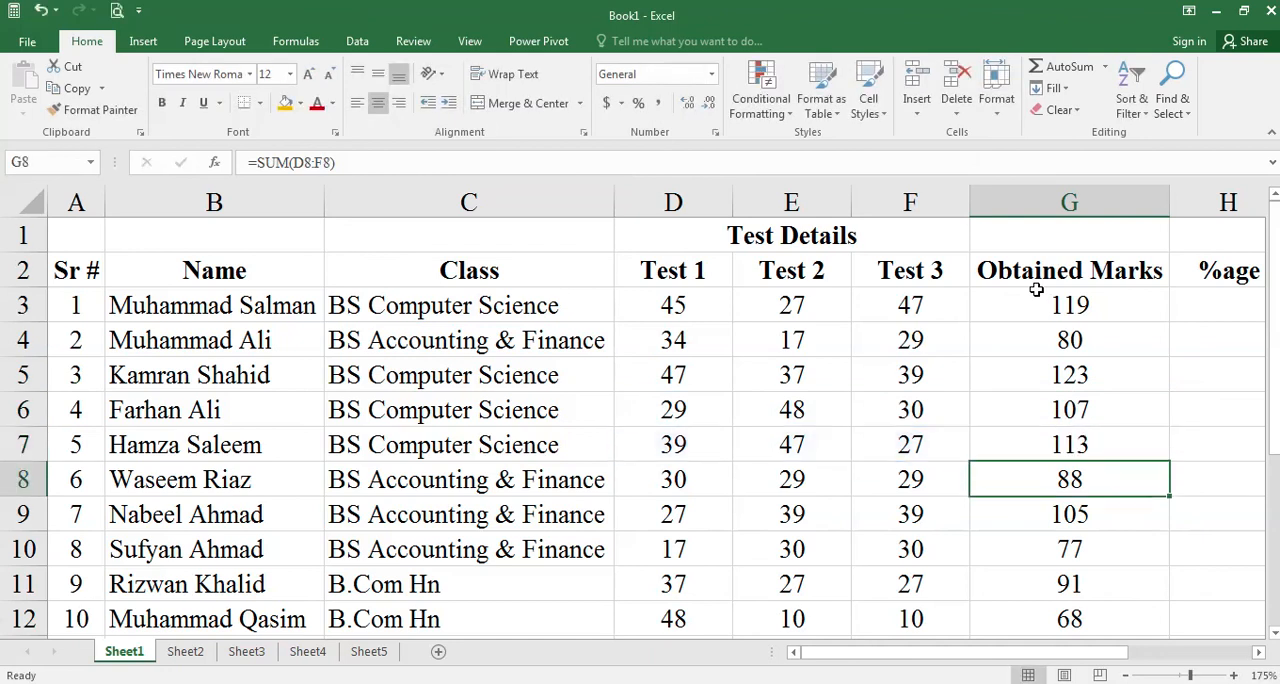
# - Undo the fill of the SUM formula in G4:G12
pyautogui.scroll(-1, 1066, 393)
pyautogui.scroll(1, 1075, 443)
pyautogui.press('Up')
pyautogui.press('Up')
pyautogui.press('Up')
pyautogui.press('Up')
pyautogui.press('Up')
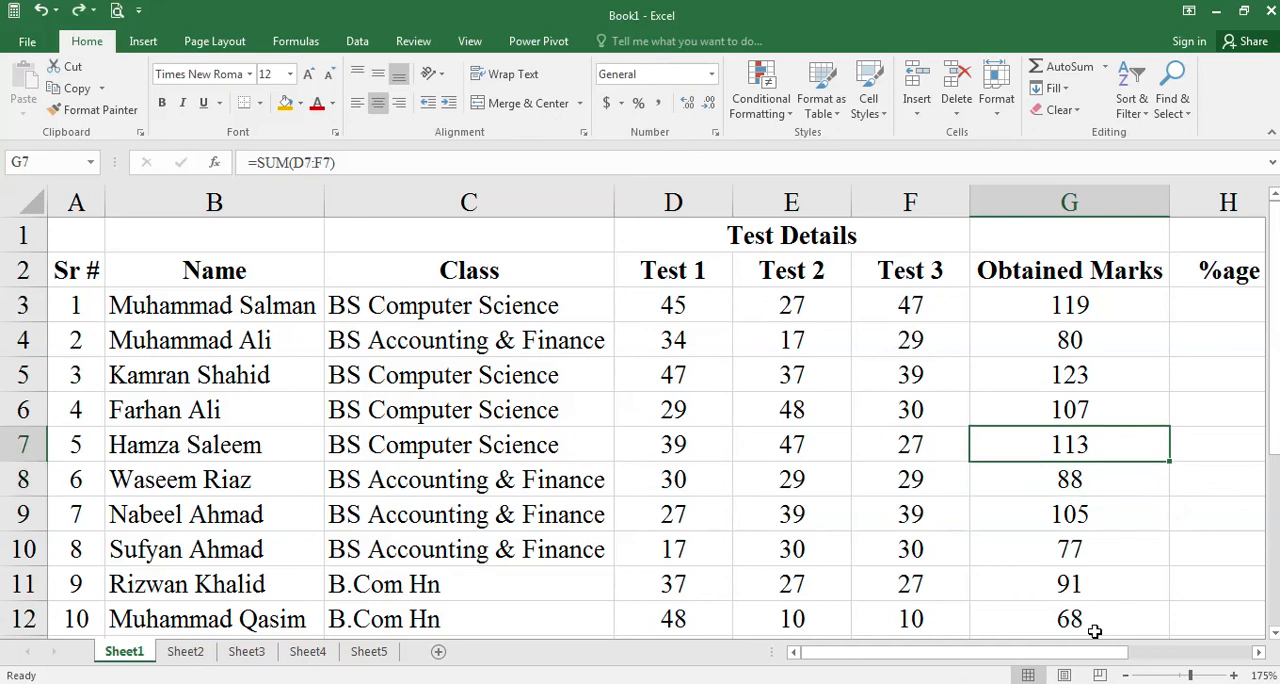
pyautogui.hotkey('ctrl', 'z')
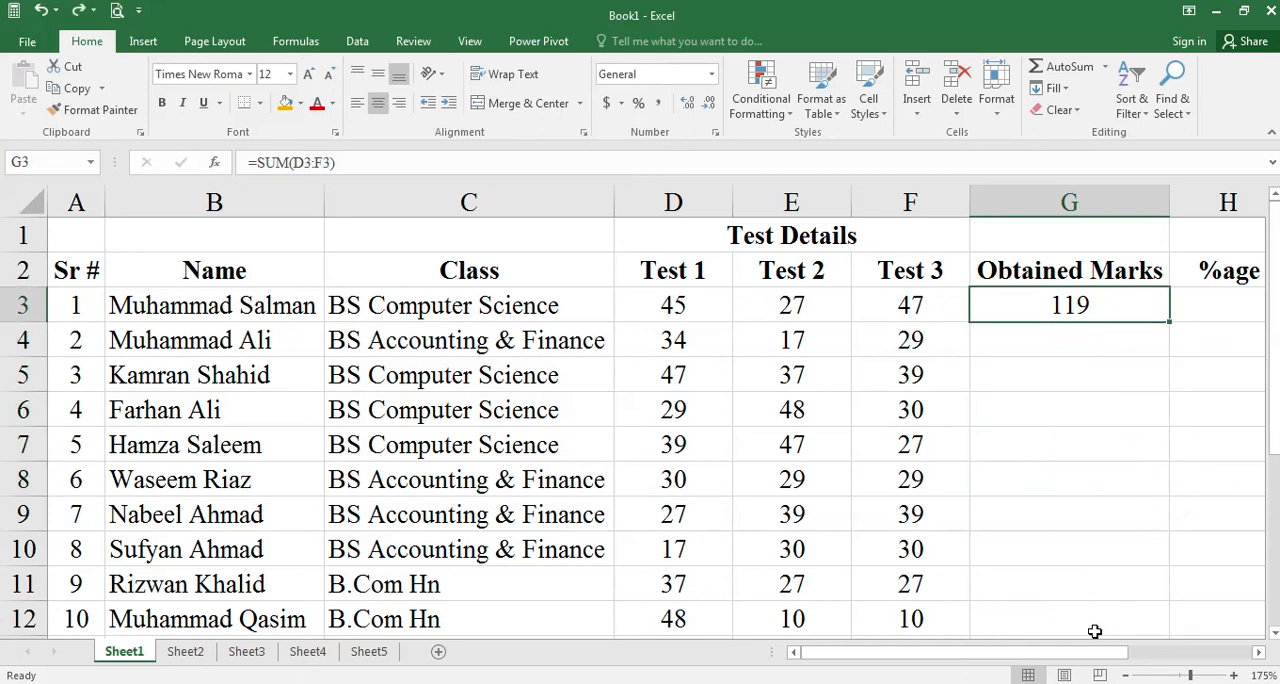
# - Recreate the first student's total in G3 with AutoSum over D3:F3 and fill the formula down to G12
pyautogui.hotkey('ctrl', 'space')
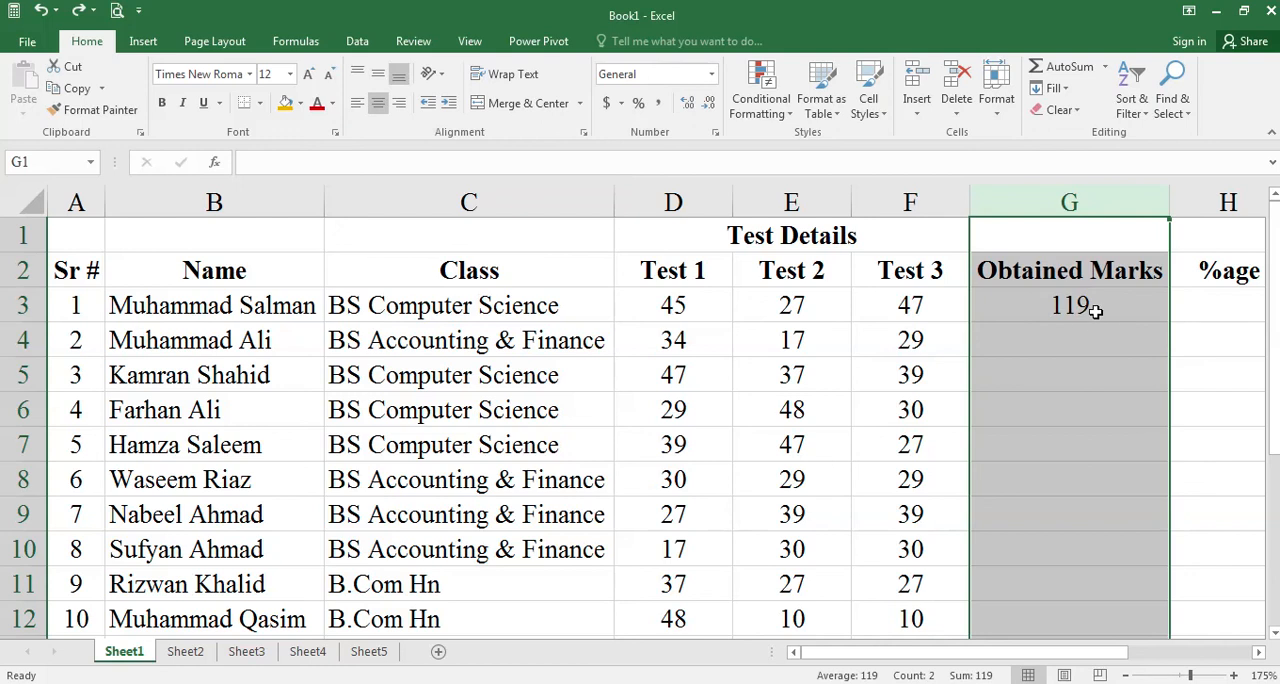
pyautogui.click(1095, 311)
pyautogui.press('Delete')
pyautogui.moveTo(704, 301); pyautogui.dragTo(869, 303)
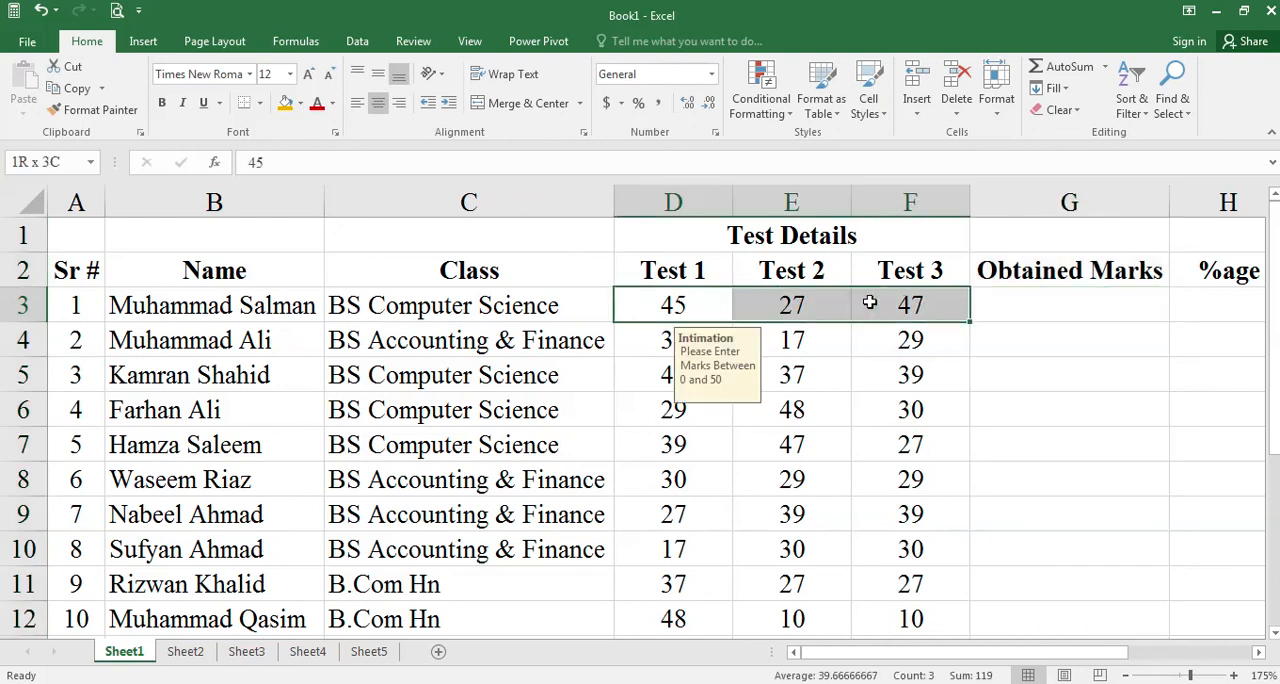
pyautogui.click(1060, 75)
pyautogui.click(1088, 300)
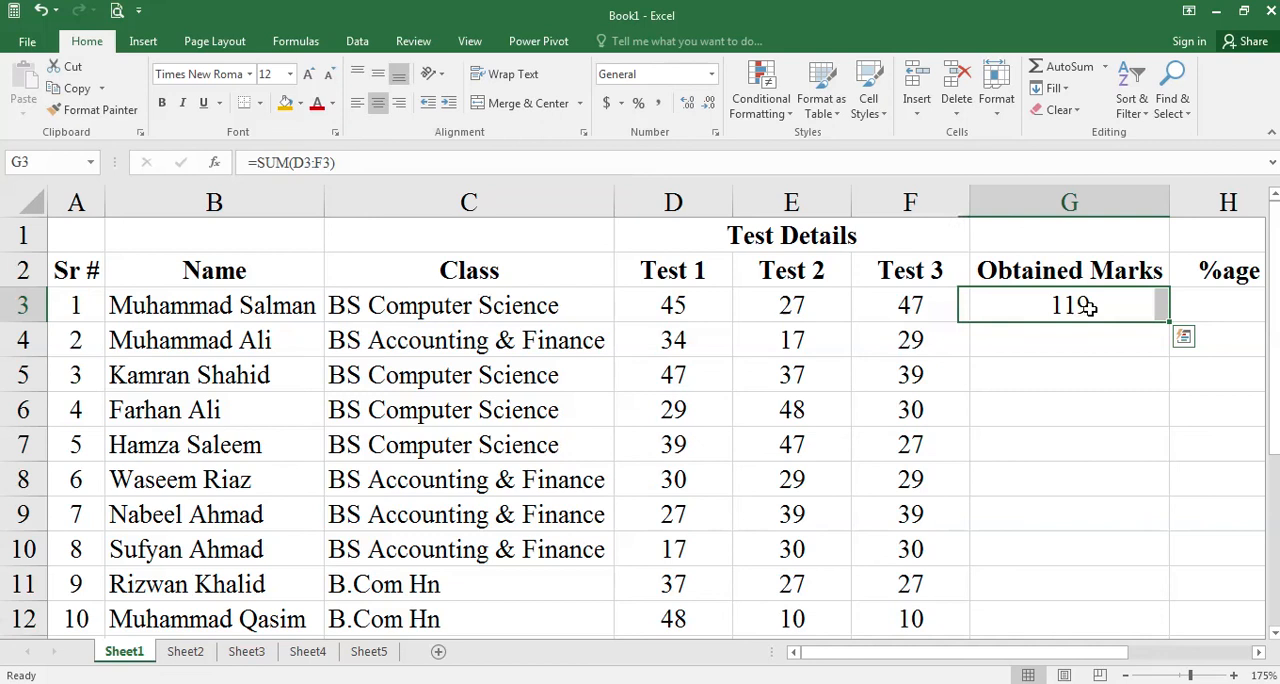
pyautogui.doubleClick(1172, 320)
pyautogui.scroll(-1, 1123, 586)
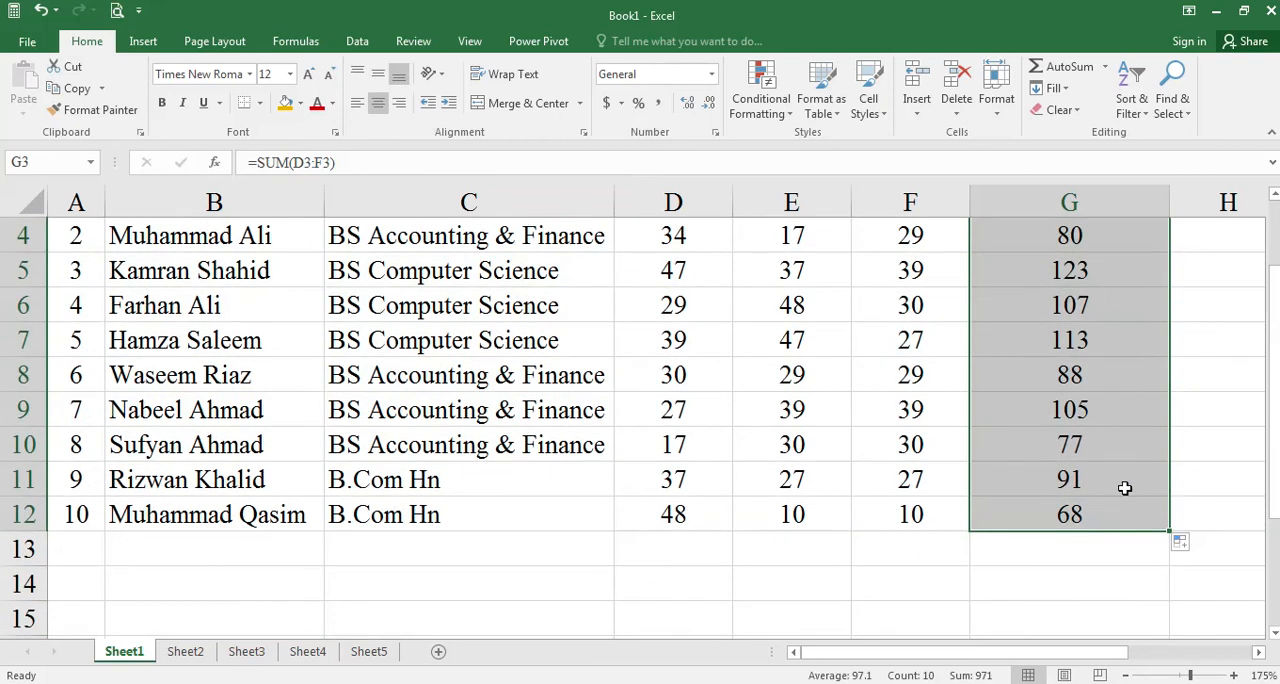
# - Enter the formula =(G3/150)*100 in H3 to calculate the first student's percentage
pyautogui.click(1258, 652)
pyautogui.click(1258, 652)
pyautogui.scroll(2, 983, 451)
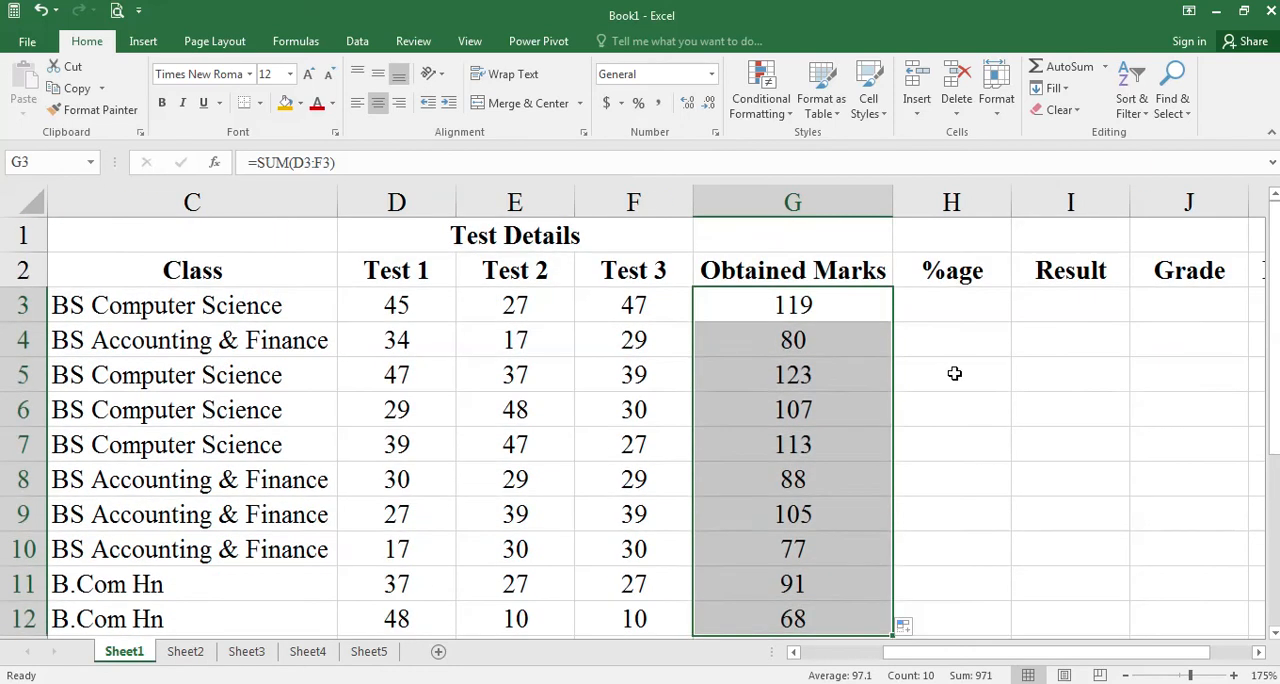
pyautogui.click(969, 306)
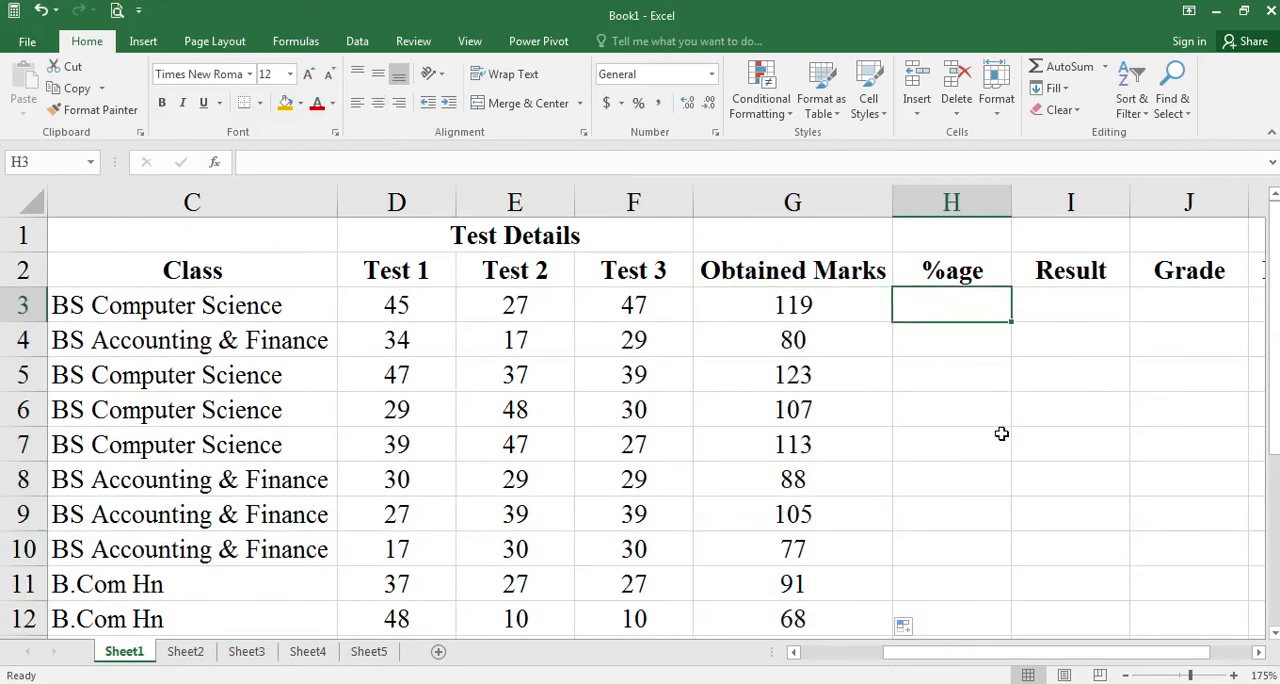
pyautogui.scroll(-1, 1001, 433)
pyautogui.scroll(1, 1001, 433)
pyautogui.click(1274, 634)
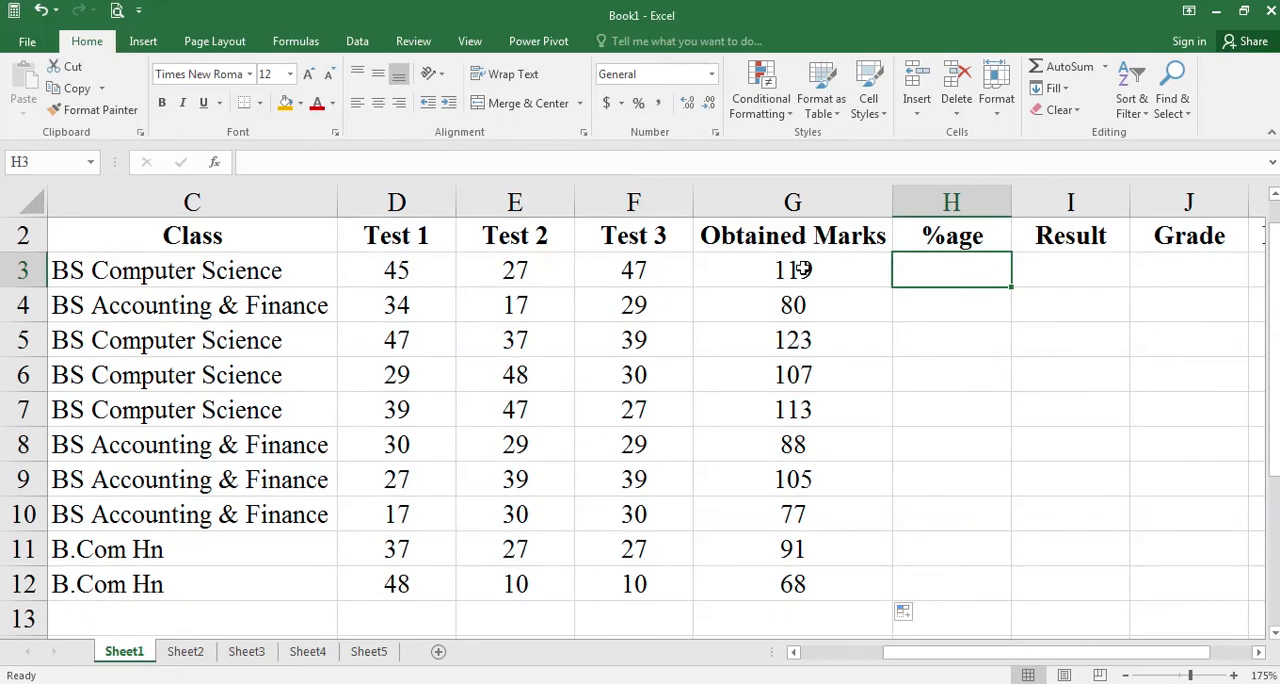
pyautogui.write('=')
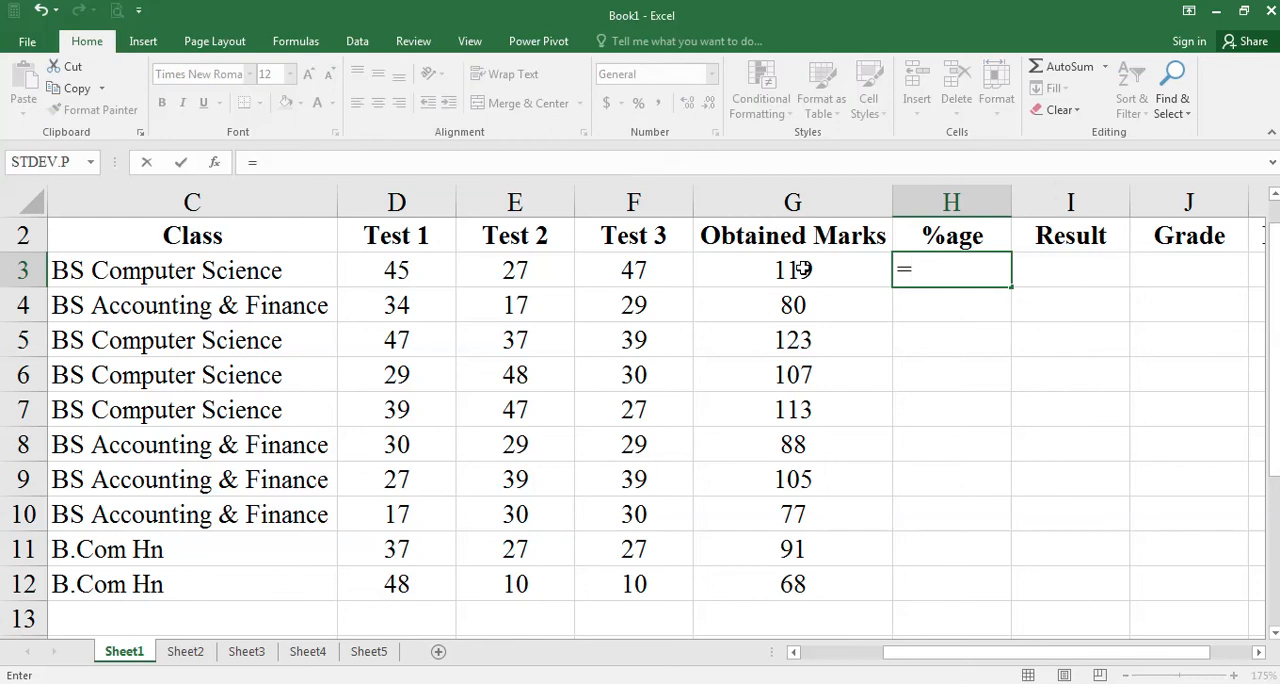
pyautogui.click(772, 278)
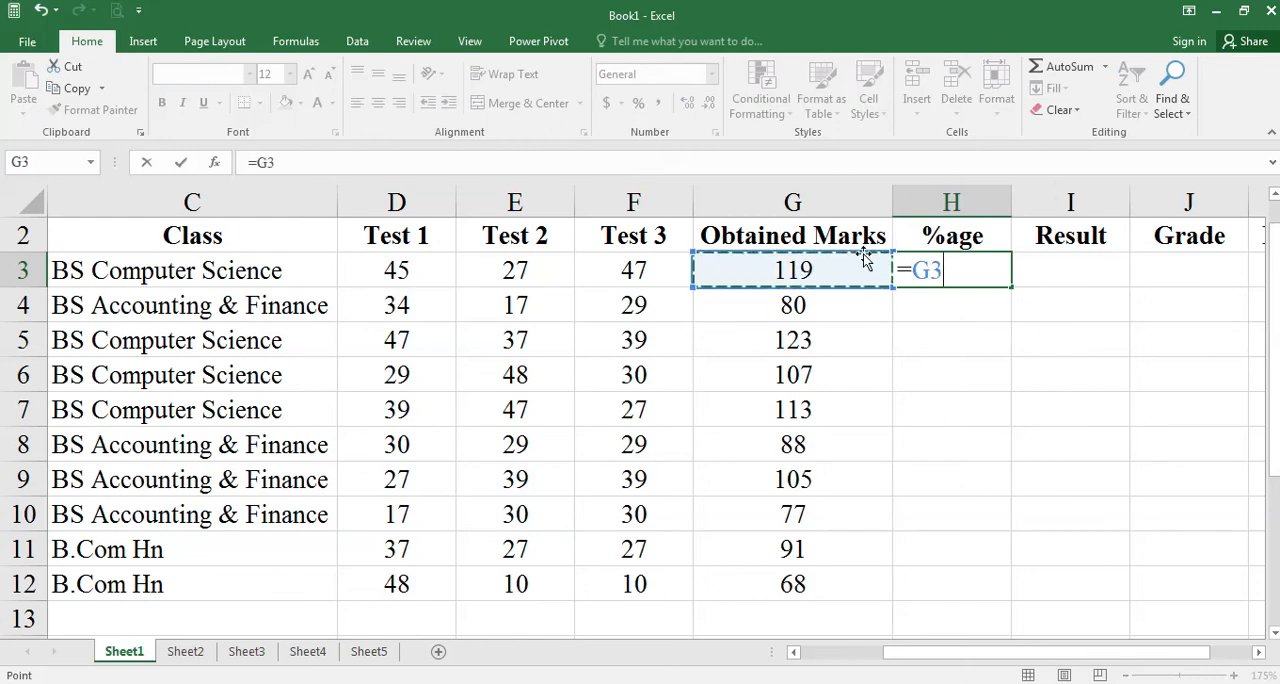
pyautogui.write('/')
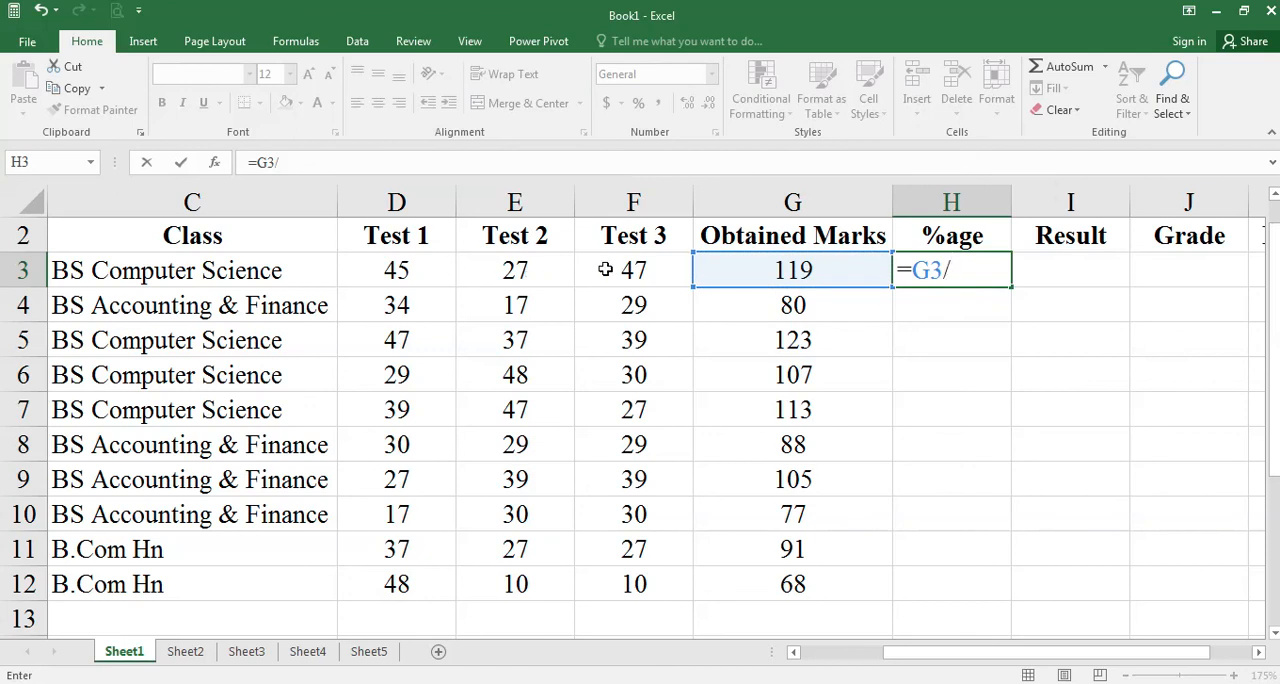
pyautogui.write('1000')
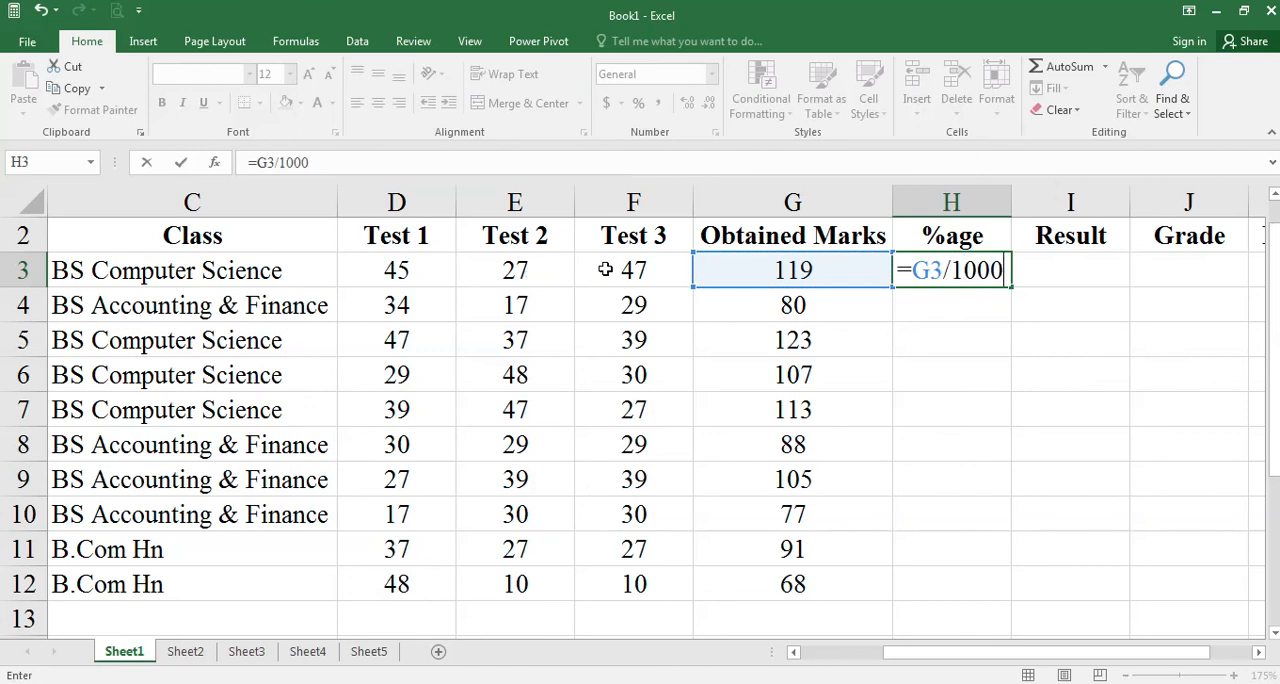
pyautogui.press('BackSpace')
pyautogui.press('BackSpace')
pyautogui.press('BackSpace')
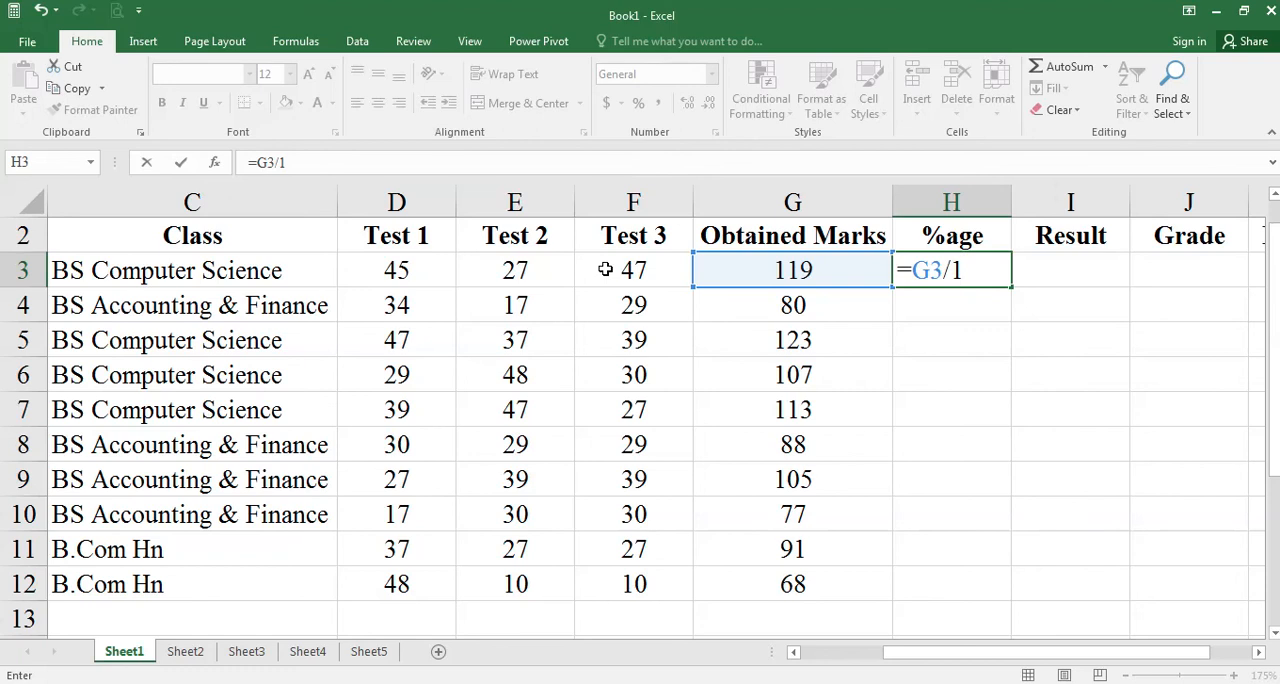
pyautogui.write('50')
pyautogui.click(912, 270)
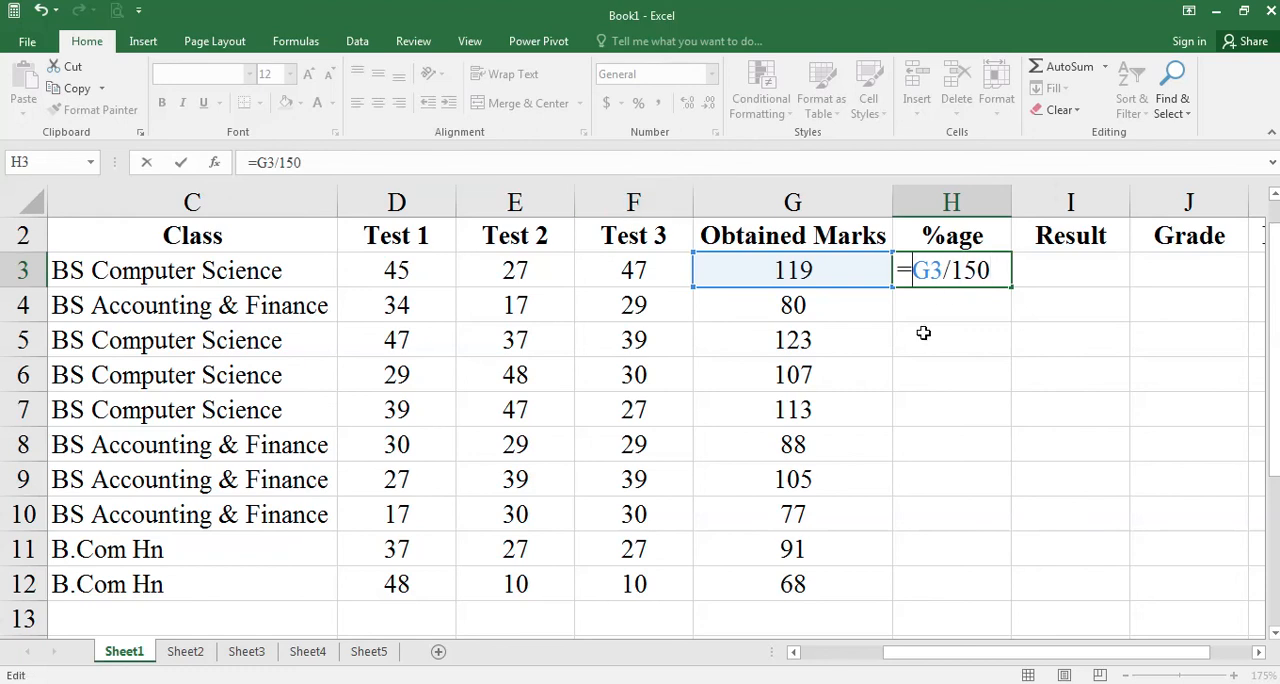
pyautogui.write('(')
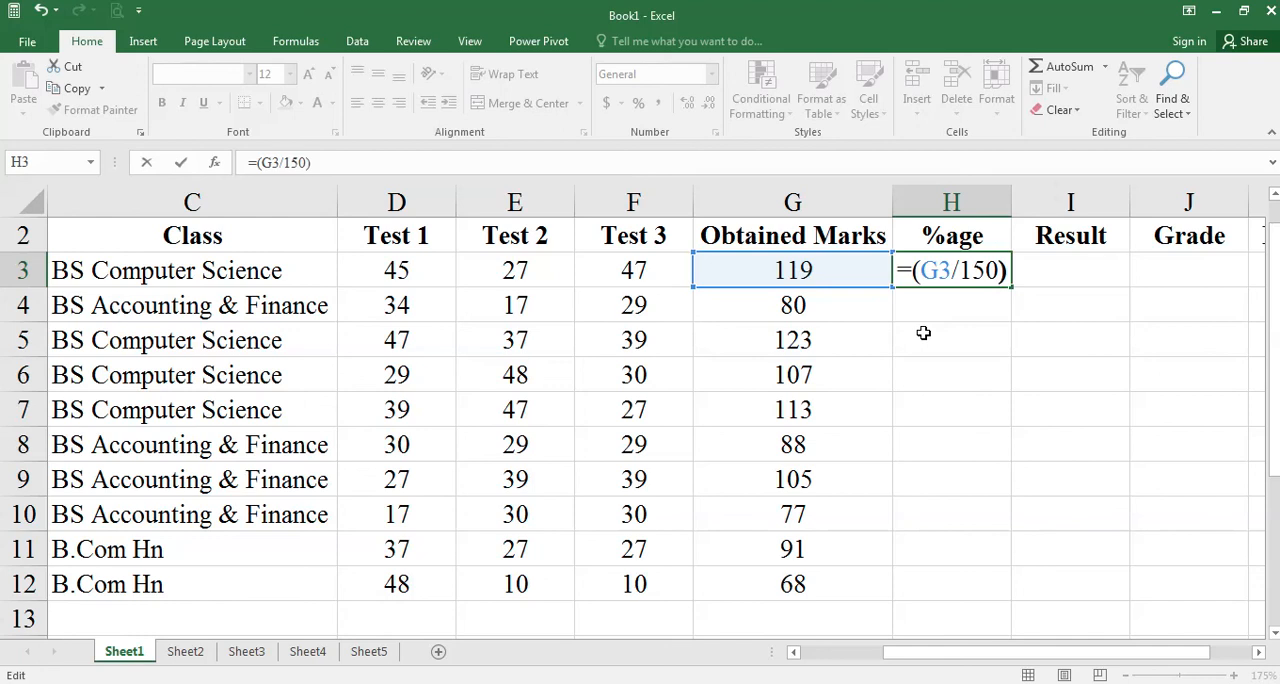
pyautogui.write('*100')
pyautogui.press('Return')
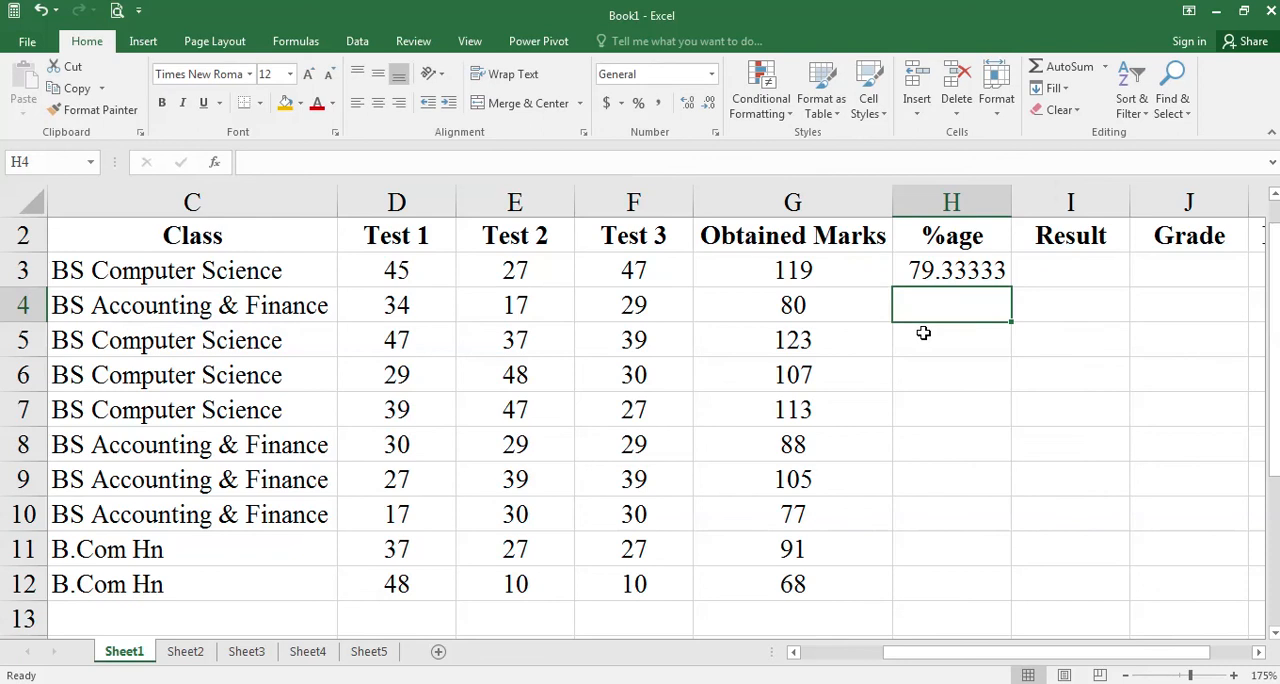
# - Fill the percentage formula from H3 down to H12 and reduce the percentages to two decimal places
pyautogui.click(943, 278)
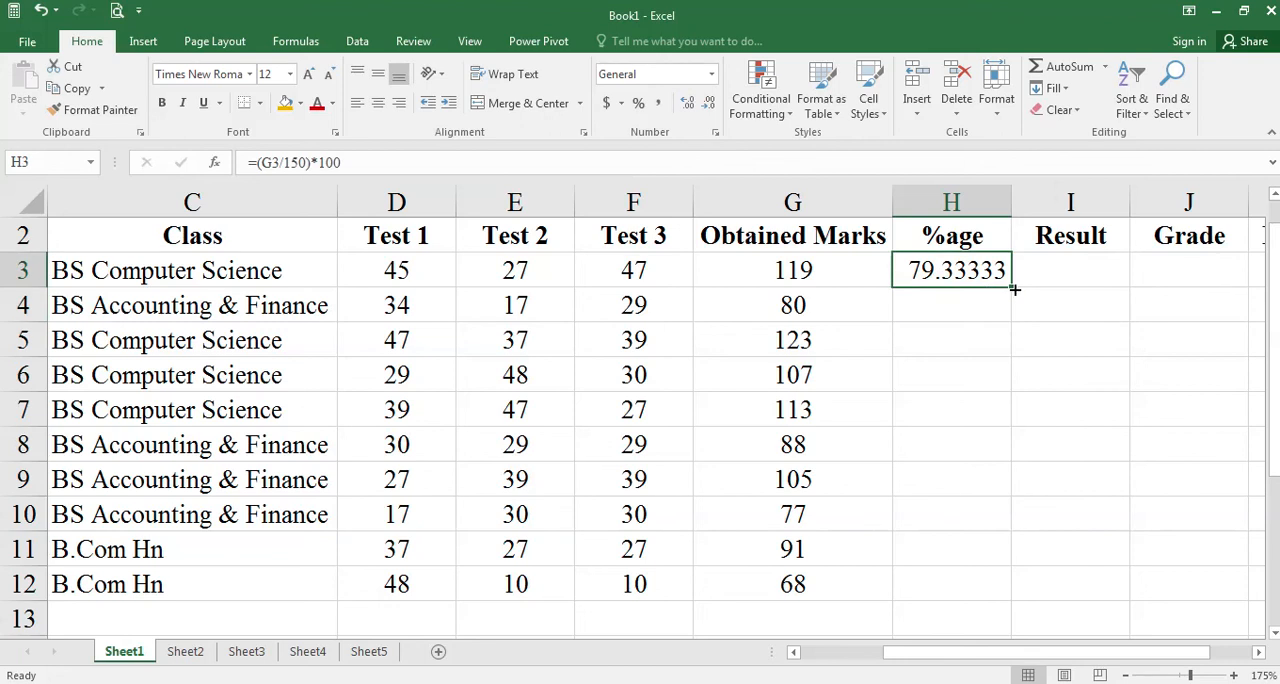
pyautogui.doubleClick(1013, 289)
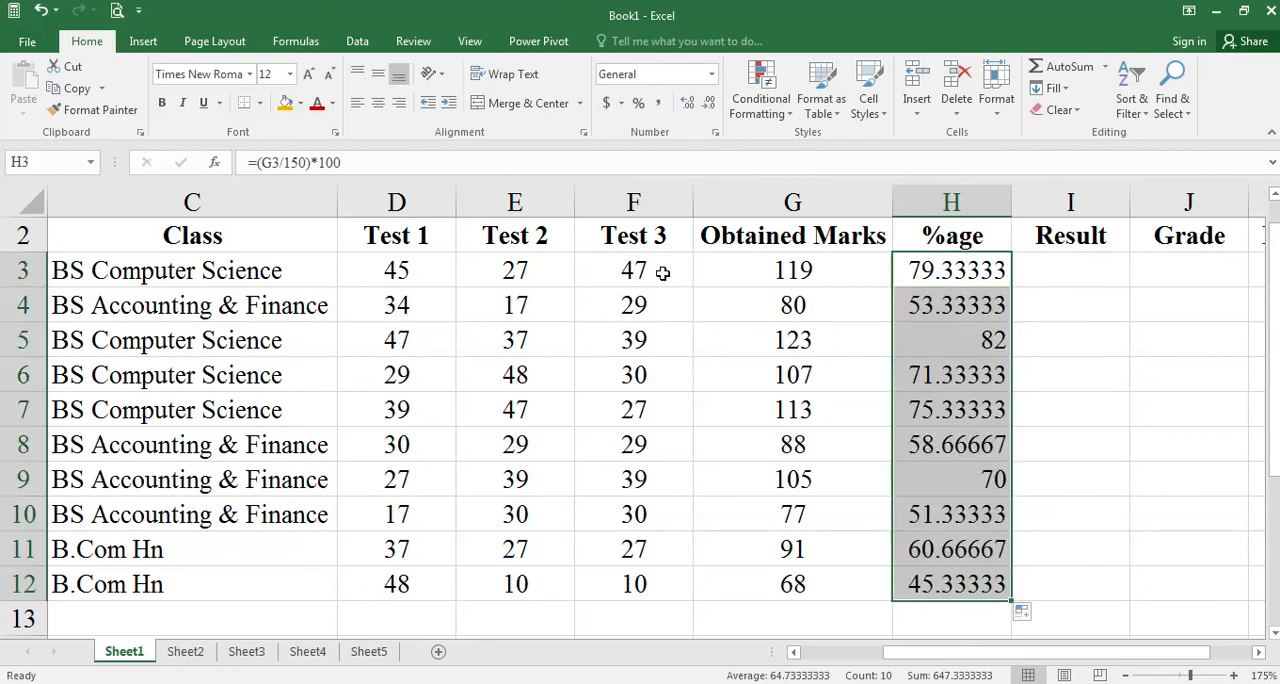
pyautogui.click(706, 110)
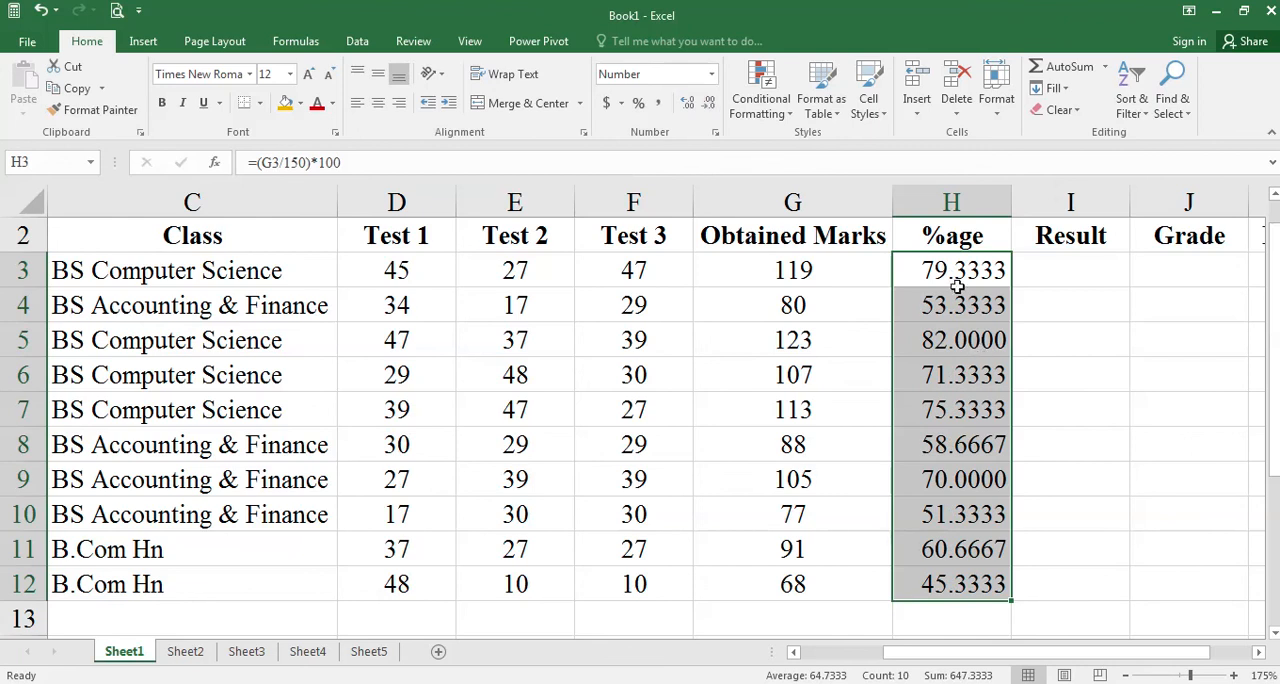
pyautogui.click(709, 104)
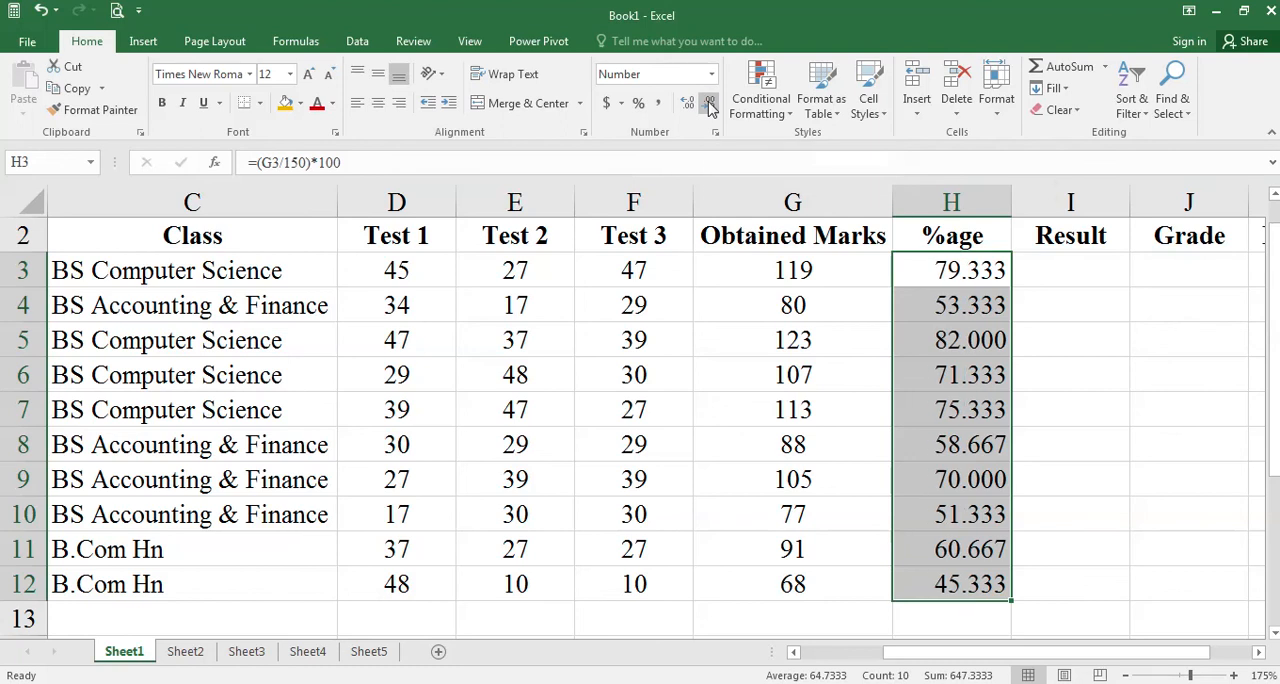
pyautogui.click(709, 104)
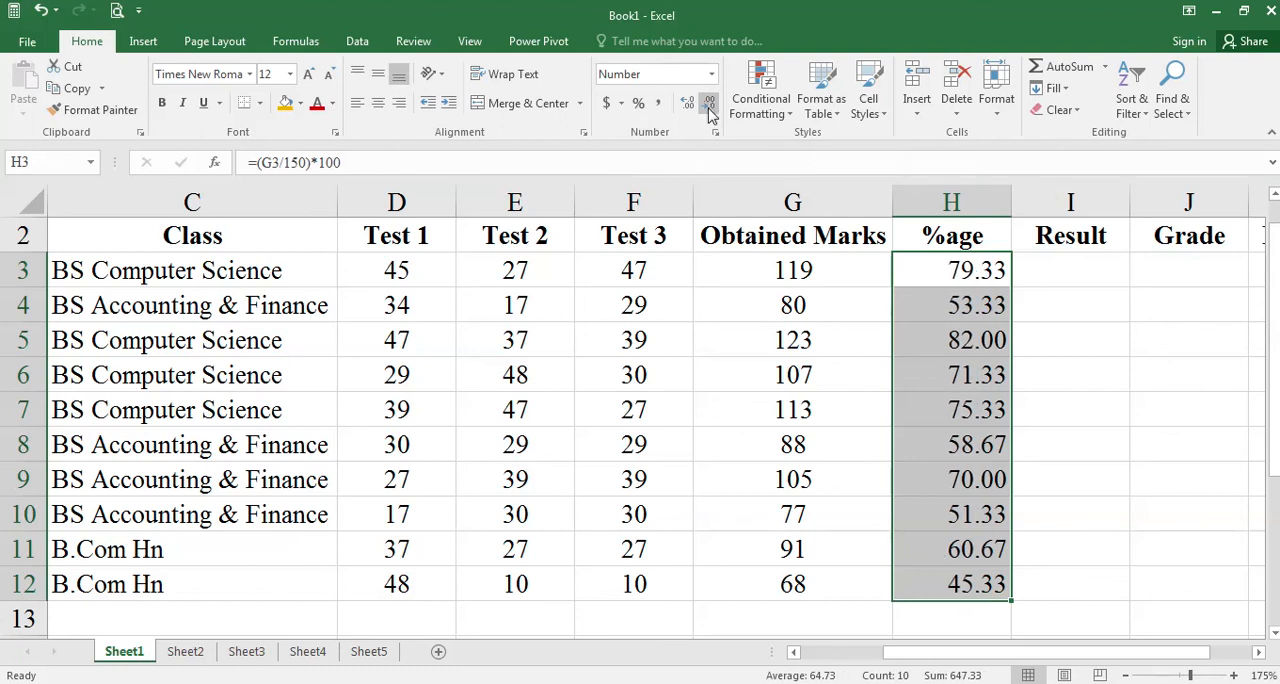
# - Apply the Number format with 2 decimal places to H3:H12 through Format Cells
pyautogui.rightClick(952, 375)
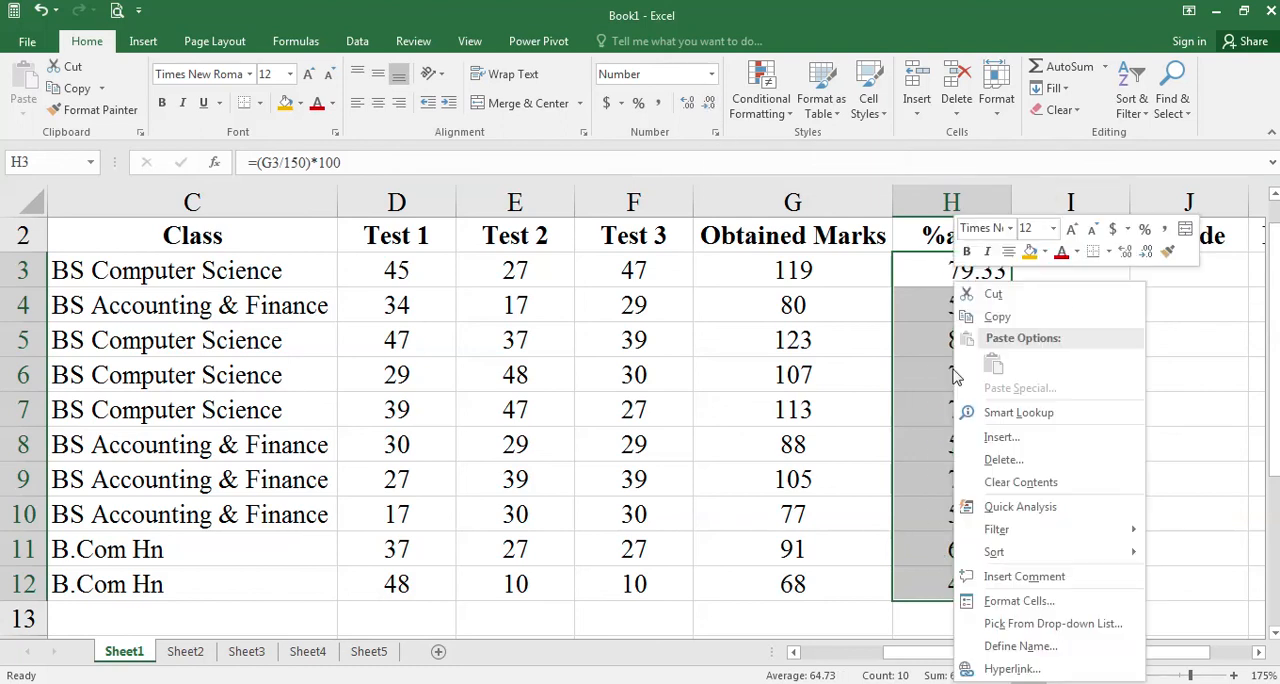
pyautogui.click(1021, 605)
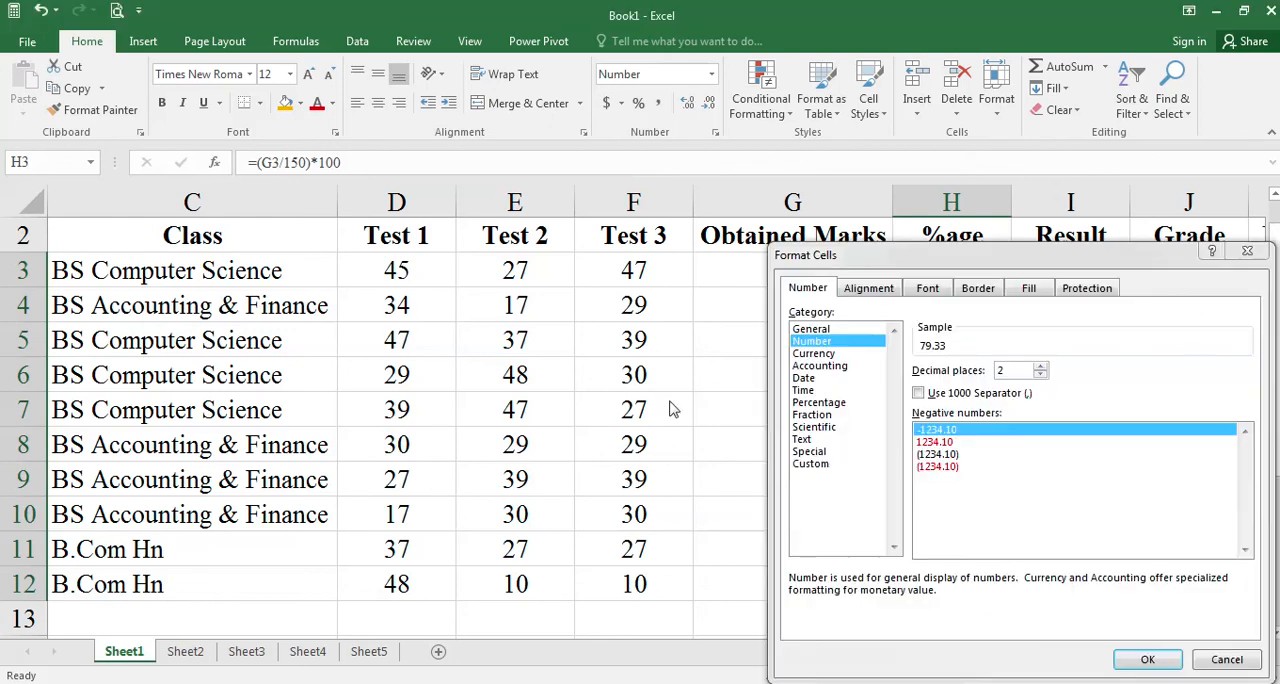
pyautogui.moveTo(878, 262); pyautogui.dragTo(726, 250)
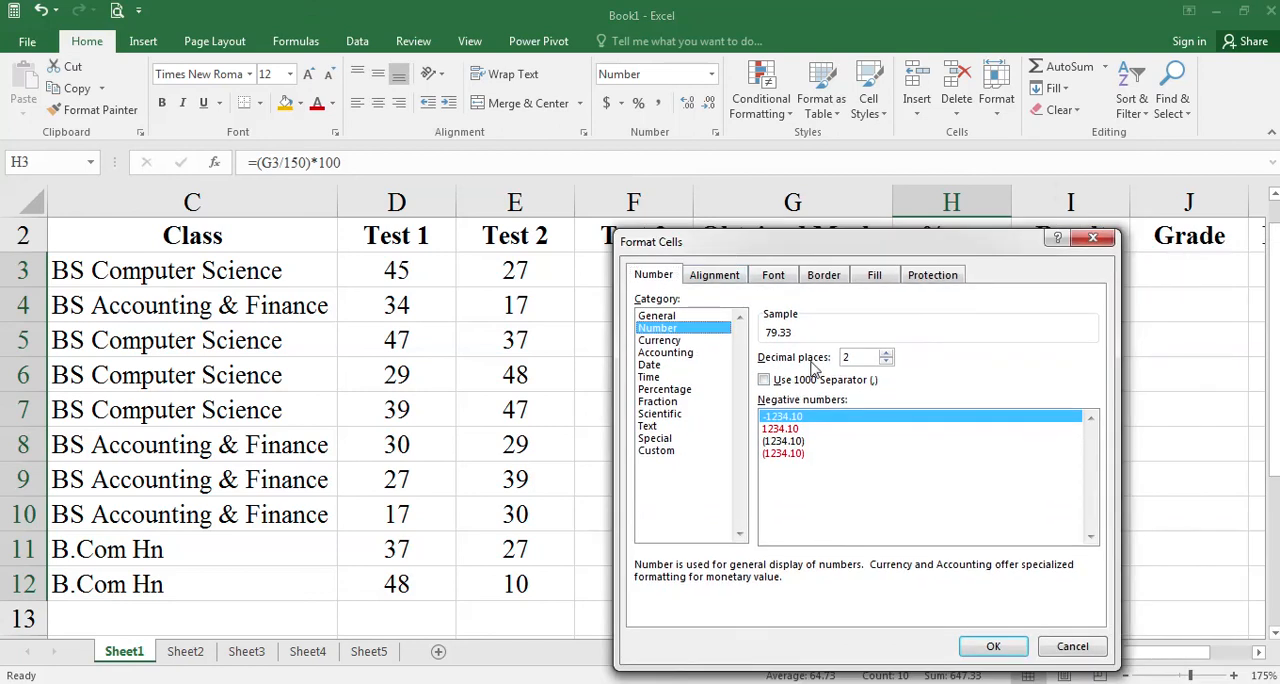
pyautogui.click(886, 353)
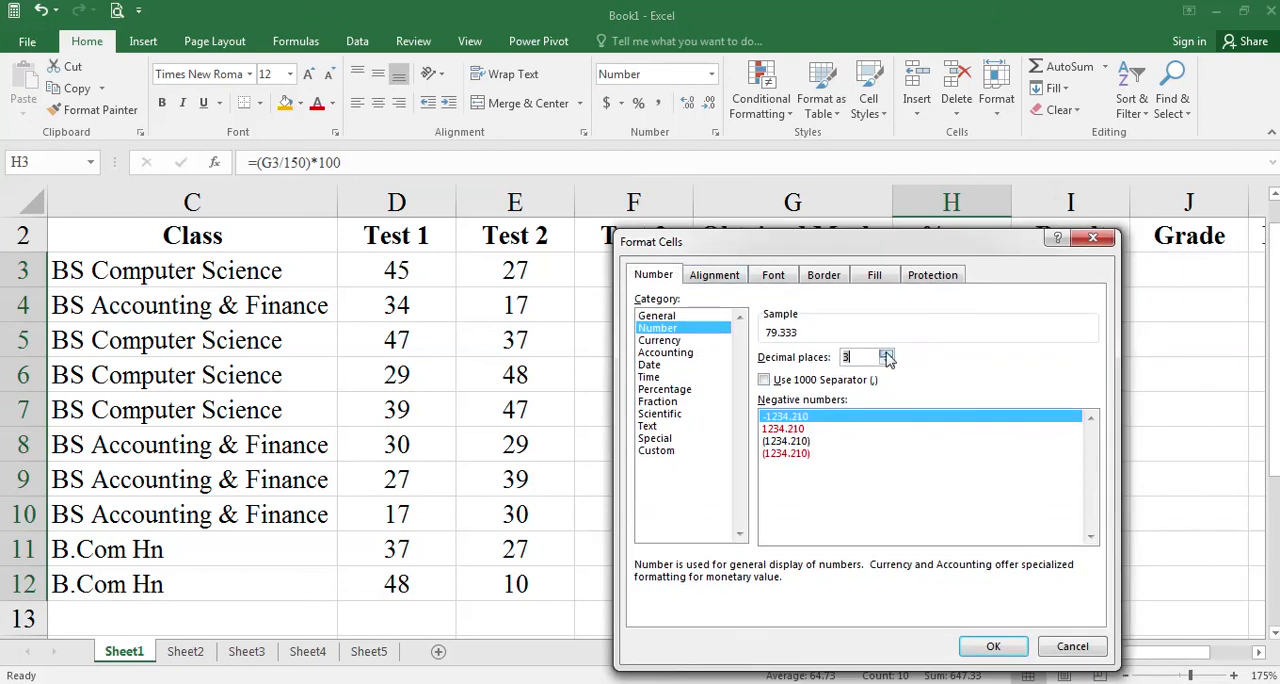
pyautogui.click(886, 361)
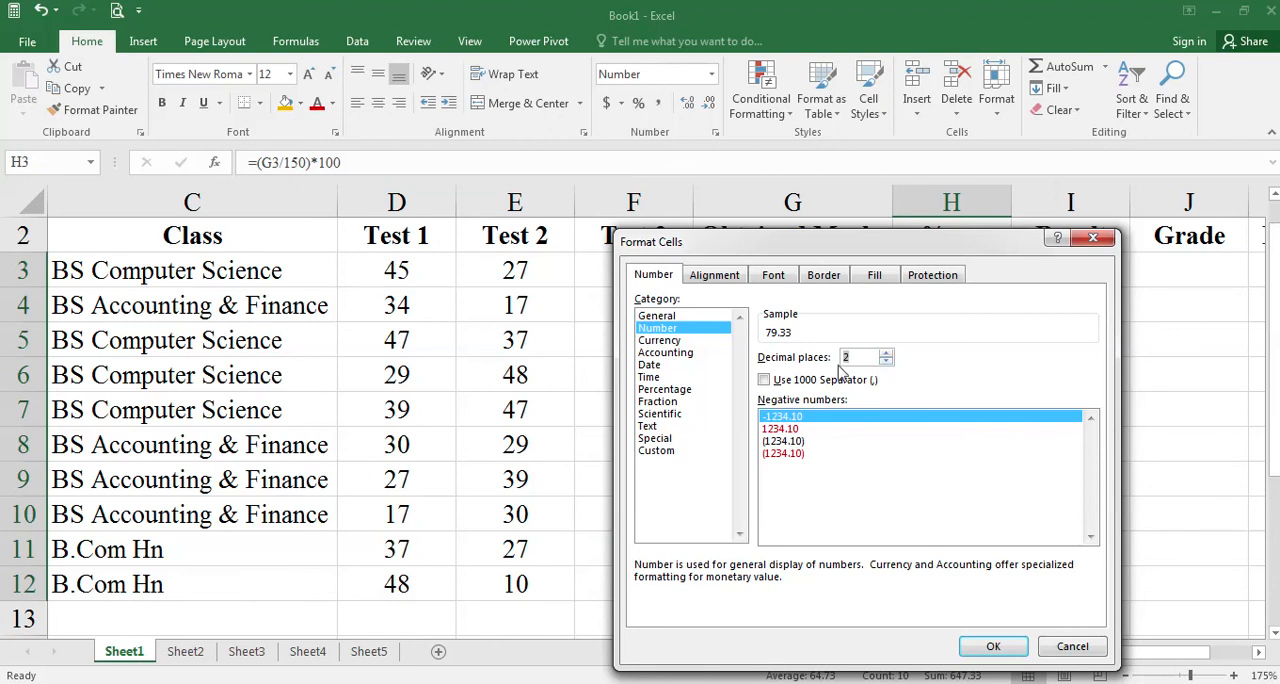
pyautogui.click(988, 646)
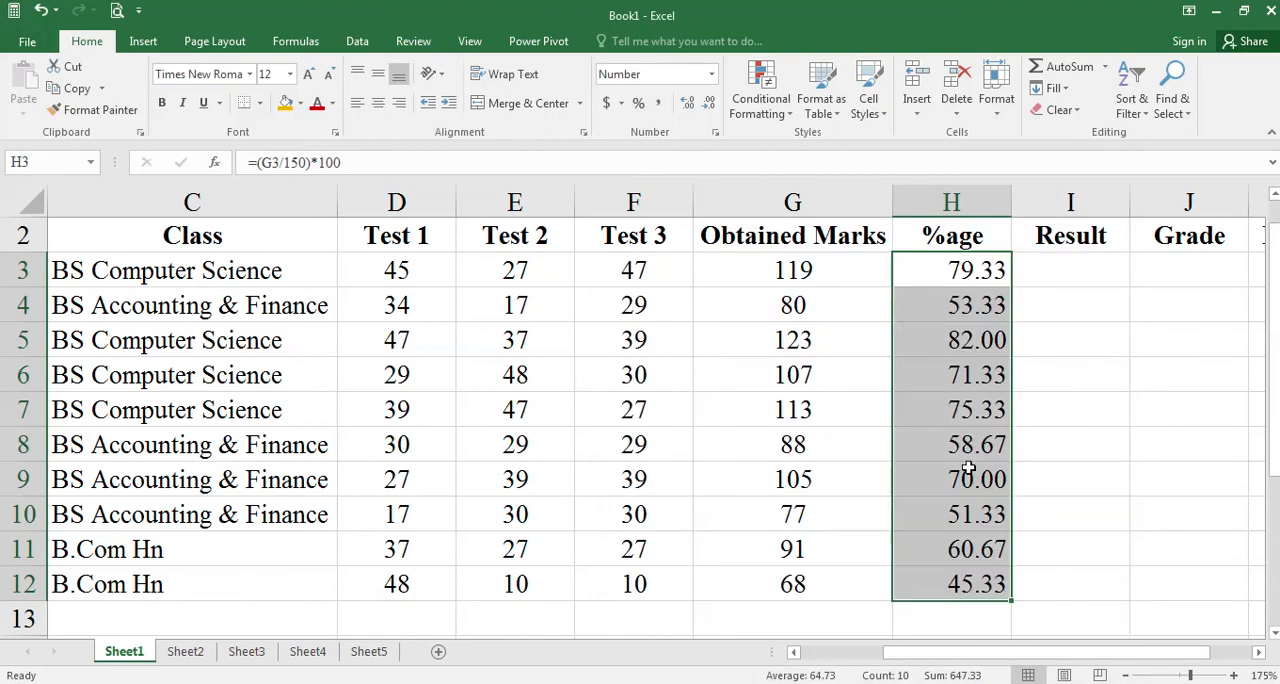
# - Center the percentages in H3:H12 horizontally
pyautogui.click(378, 103)
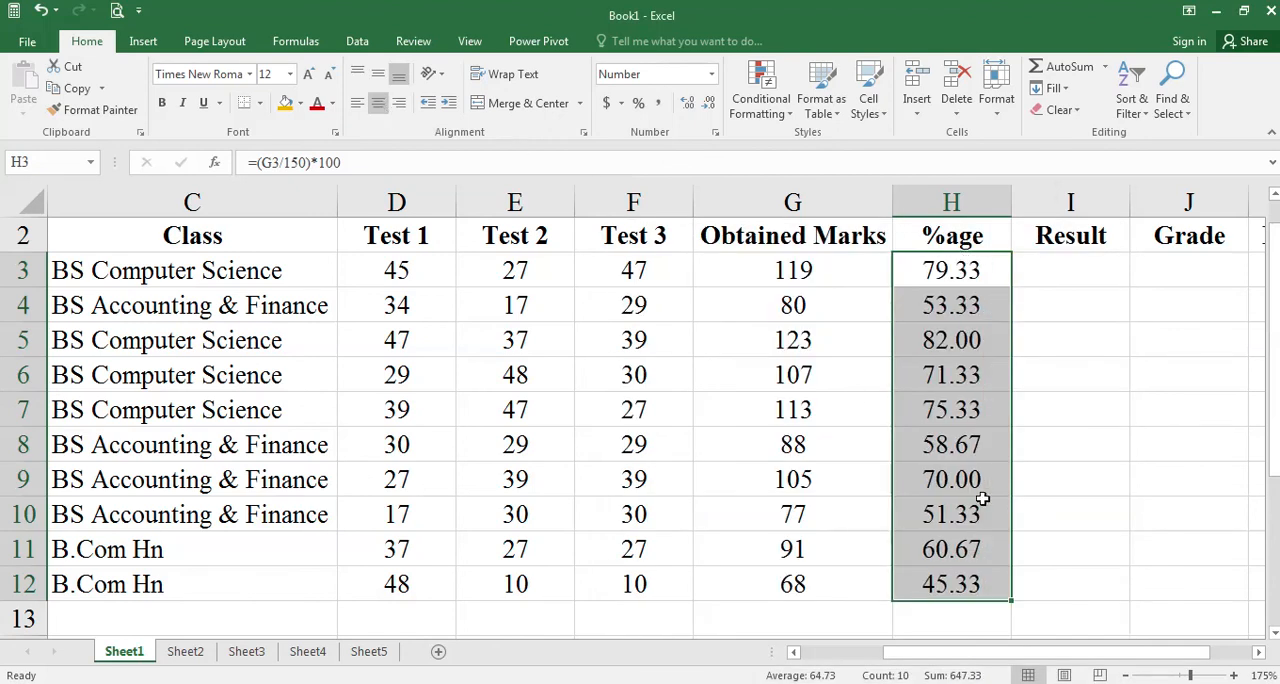
pyautogui.click(948, 584)
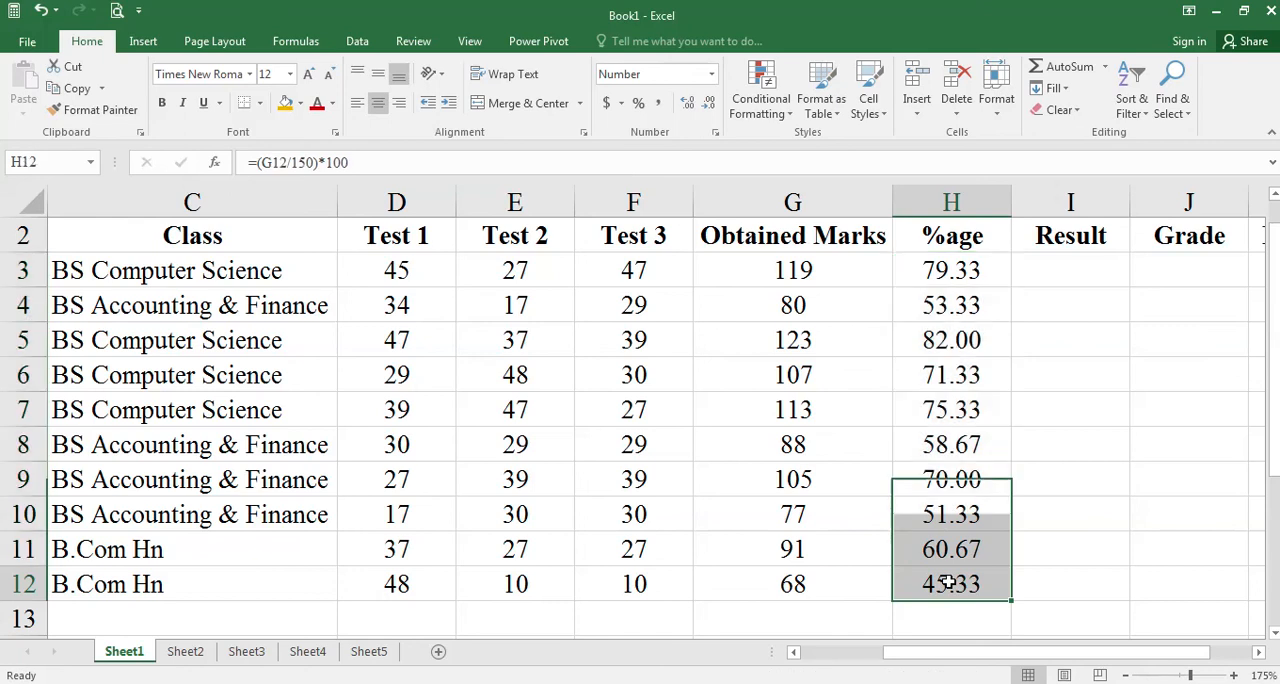